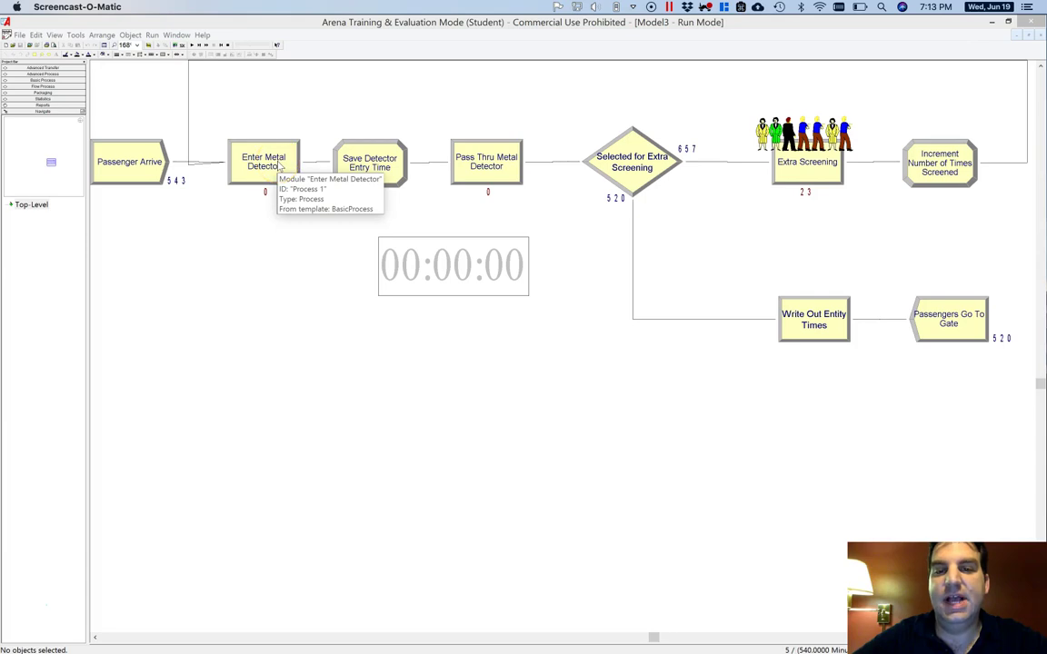
End the running simulation so Model3 returns to editing with module counters reset
{"action": "left_click", "coordinate": [620, 150]}
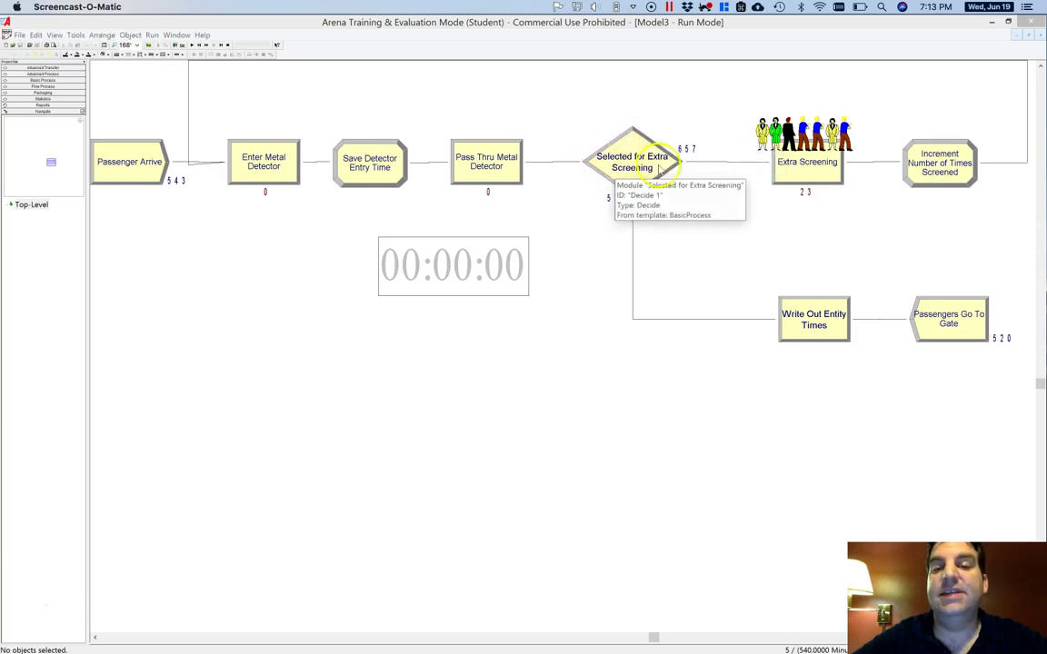
{"action": "left_click", "coordinate": [615, 141]}
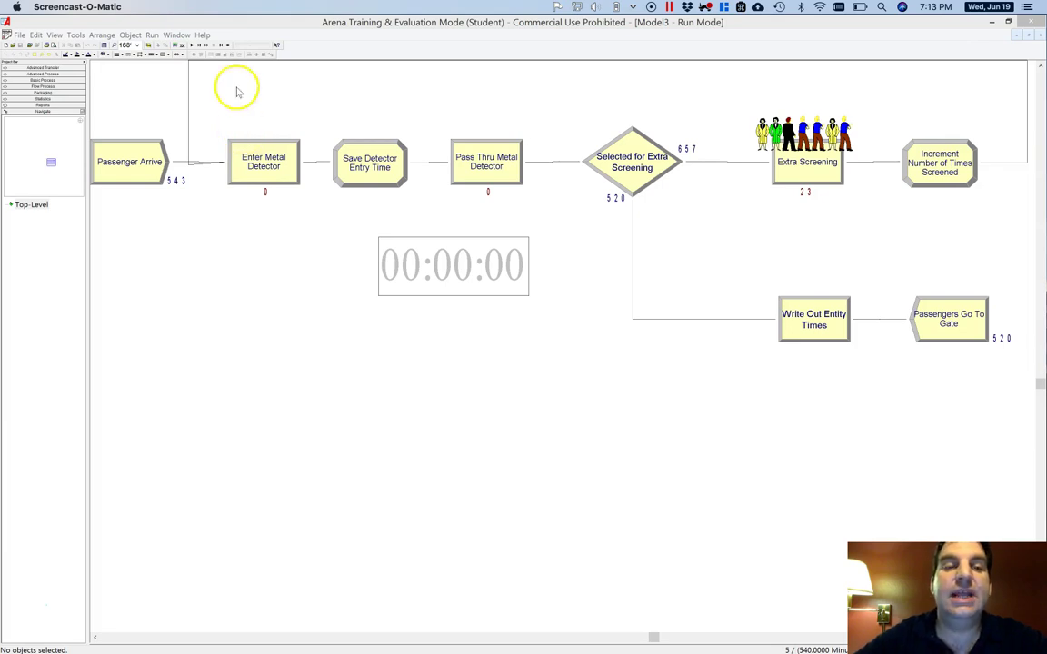
{"action": "left_click", "coordinate": [227, 45]}
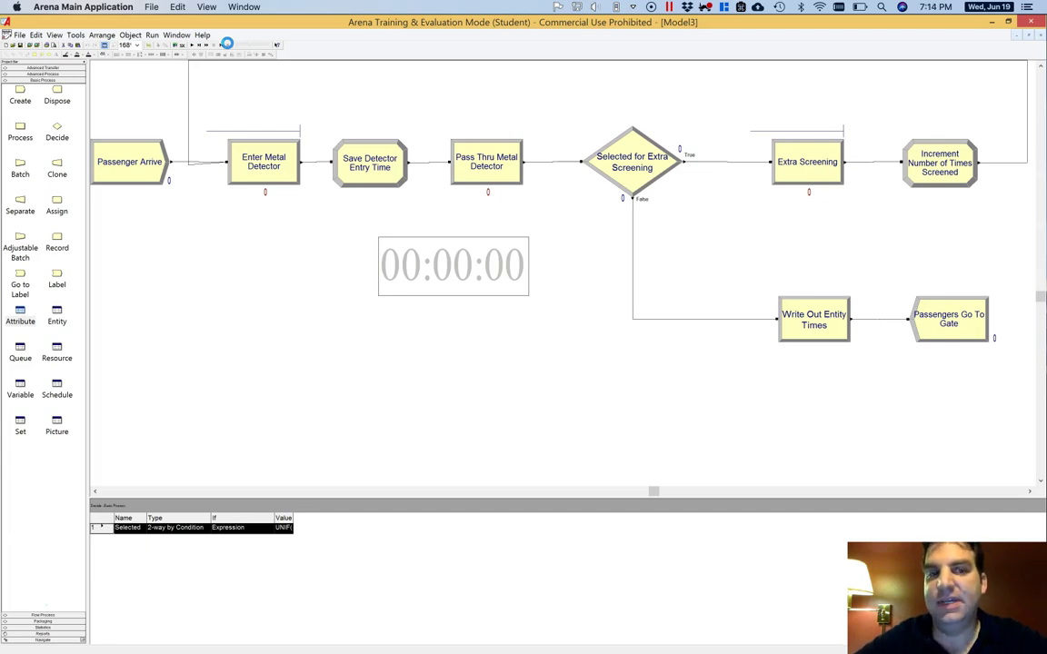
Clear the current selection and select the Passenger Arrive Create module
{"action": "key", "text": "ctrl+Up"}
{"action": "key", "text": "Escape"}
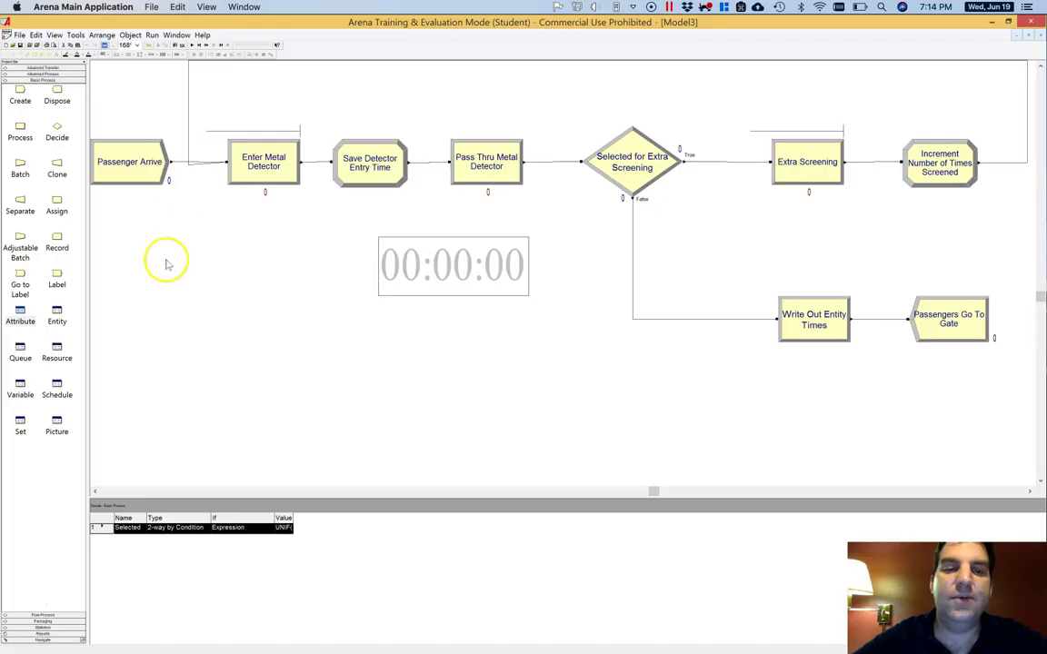
{"action": "left_click", "coordinate": [166, 264]}
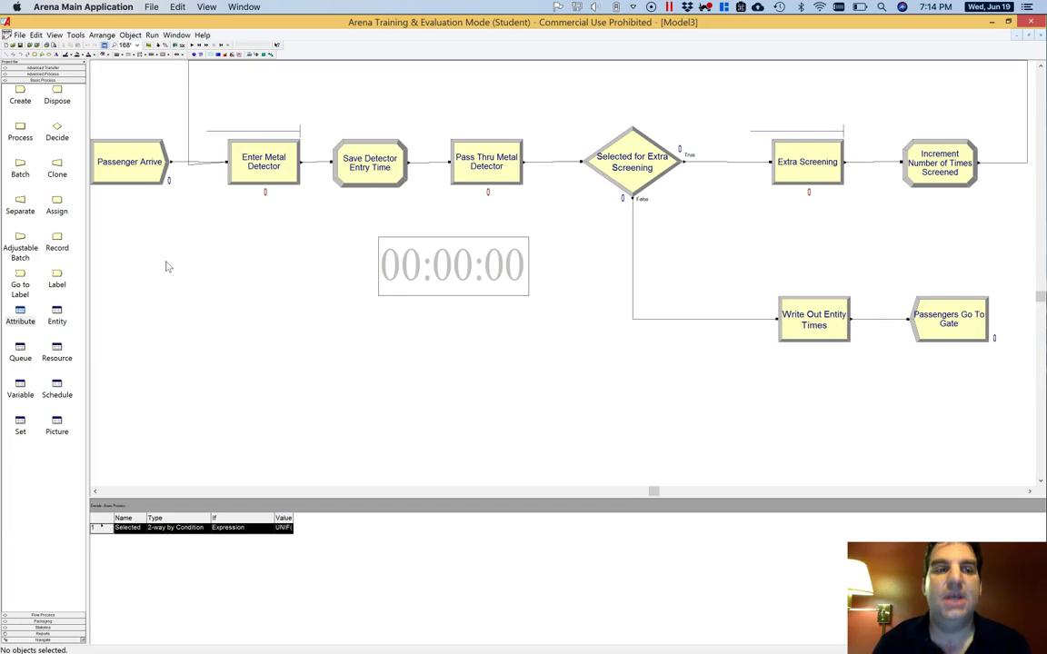
{"action": "left_click", "coordinate": [144, 248]}
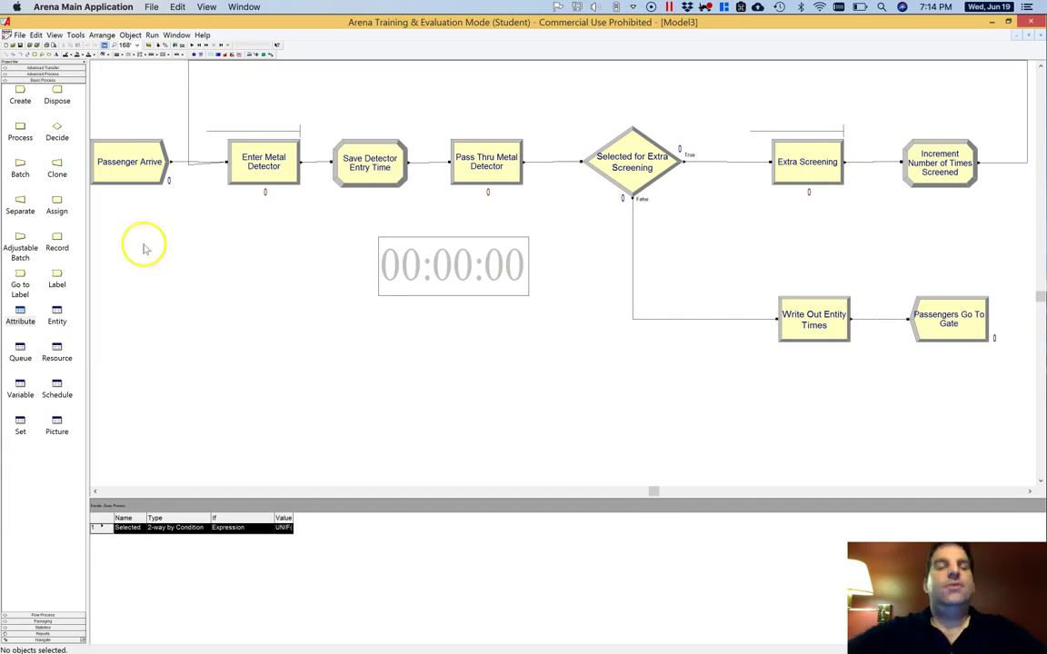
{"action": "left_click", "coordinate": [122, 161]}
Set Passenger Arrive's Type to Schedule with Schedule Name 'Arrival Schedule' and apply
{"action": "double_click", "coordinate": [122, 162]}
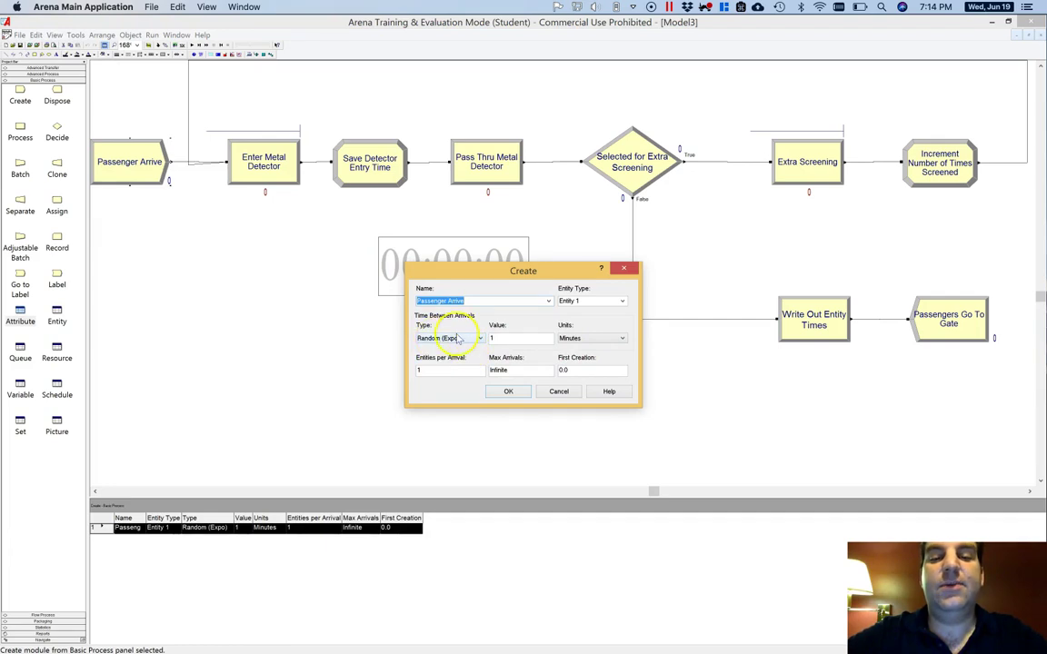
{"action": "left_click", "coordinate": [502, 337]}
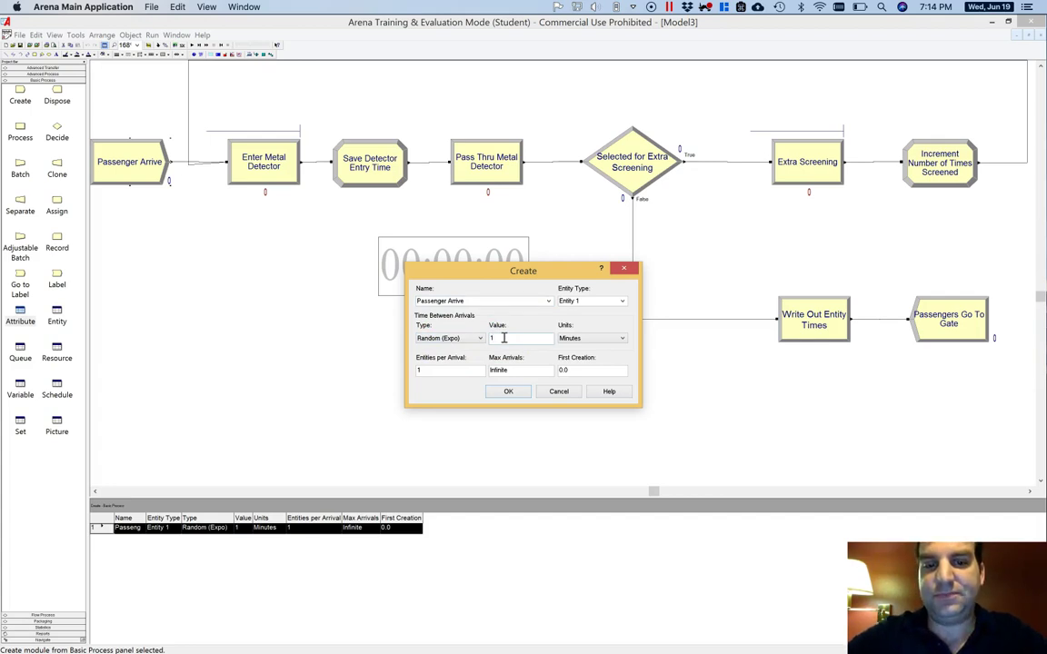
{"action": "left_click", "coordinate": [480, 337]}
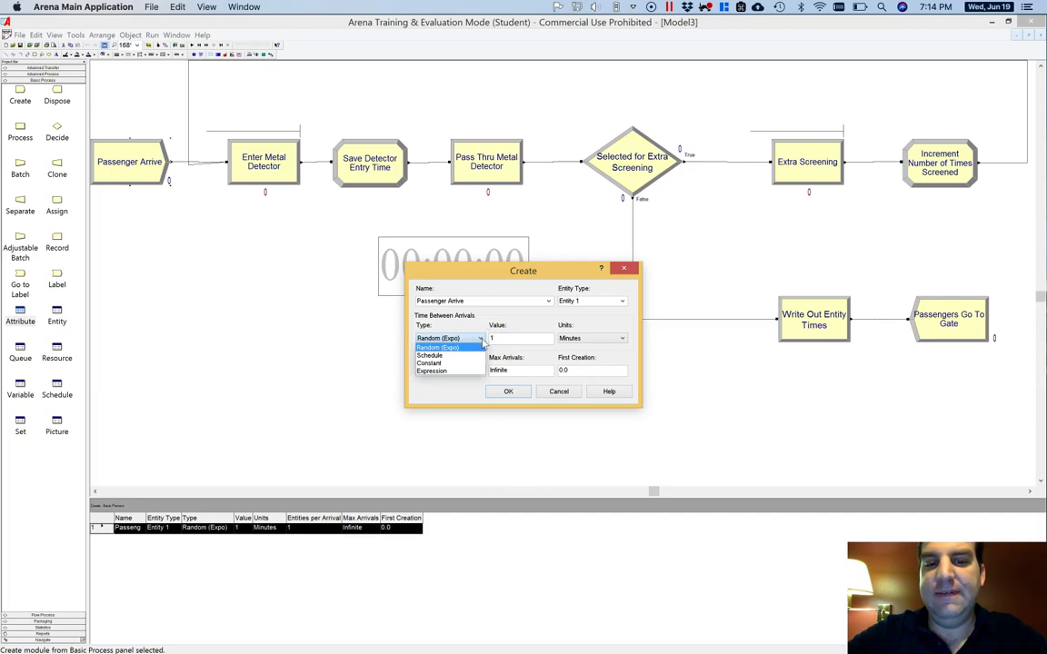
{"action": "left_click", "coordinate": [451, 355]}
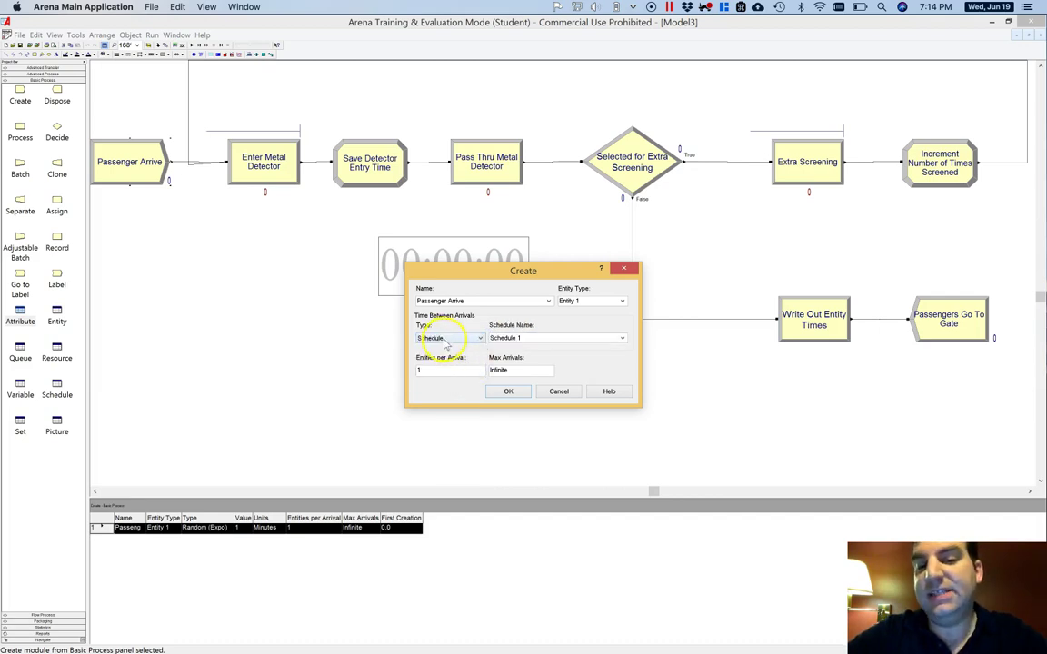
{"action": "double_click", "coordinate": [508, 337]}
{"action": "type", "text": "Arri"}
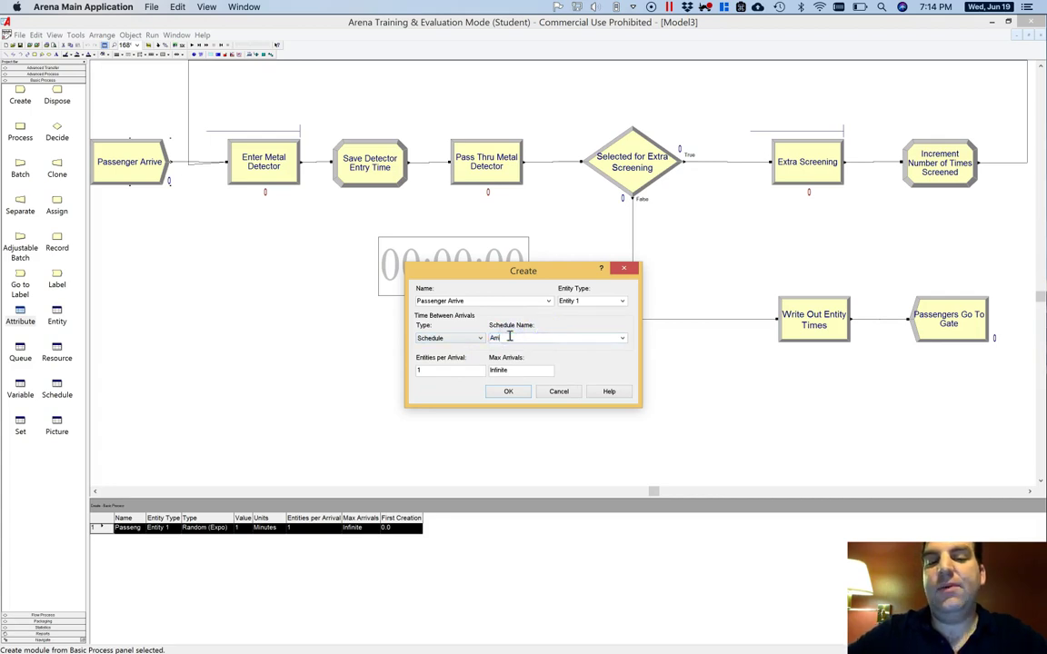
{"action": "type", "text": "val Schedule"}
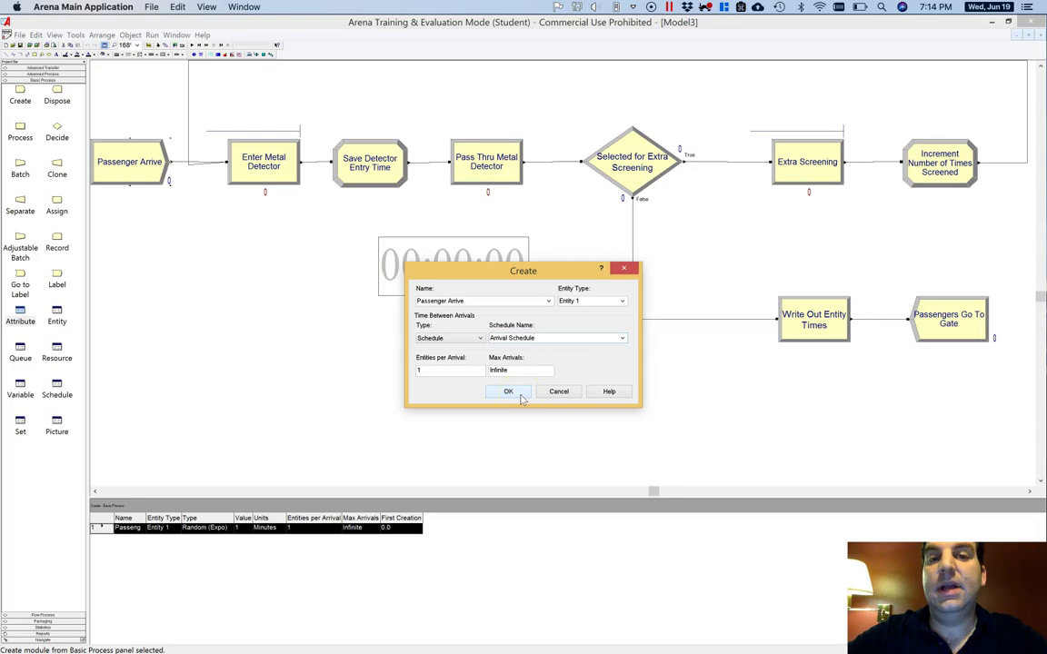
{"action": "left_click", "coordinate": [514, 392]}
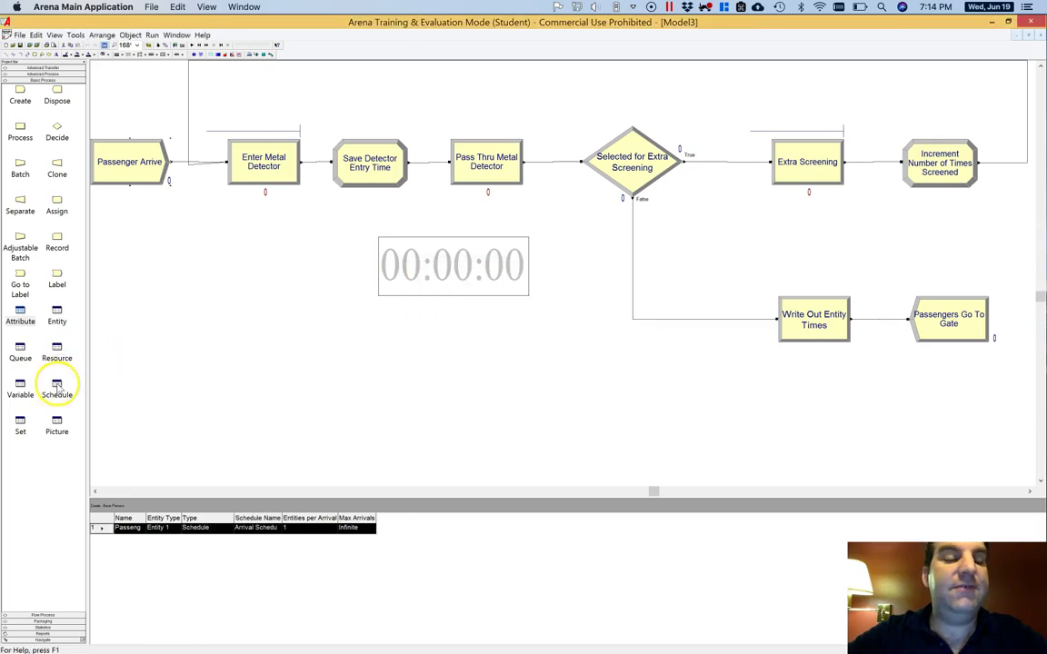
Show the Schedule spreadsheet and edit the Arrival Schedule row via its dialog
{"action": "left_click", "coordinate": [57, 386]}
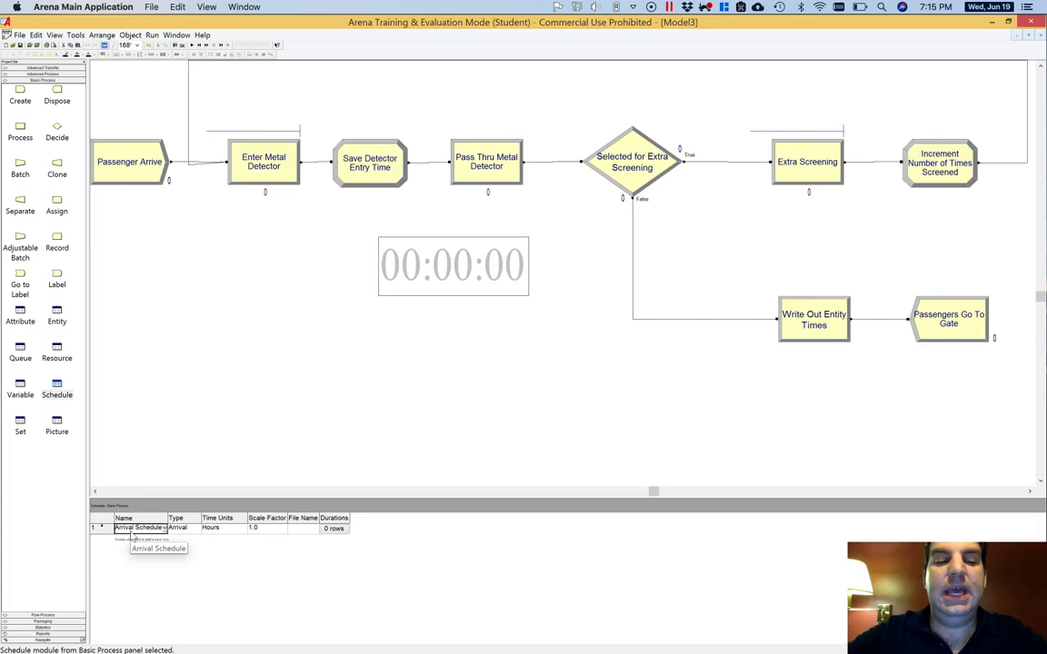
{"action": "right_click", "coordinate": [237, 532]}
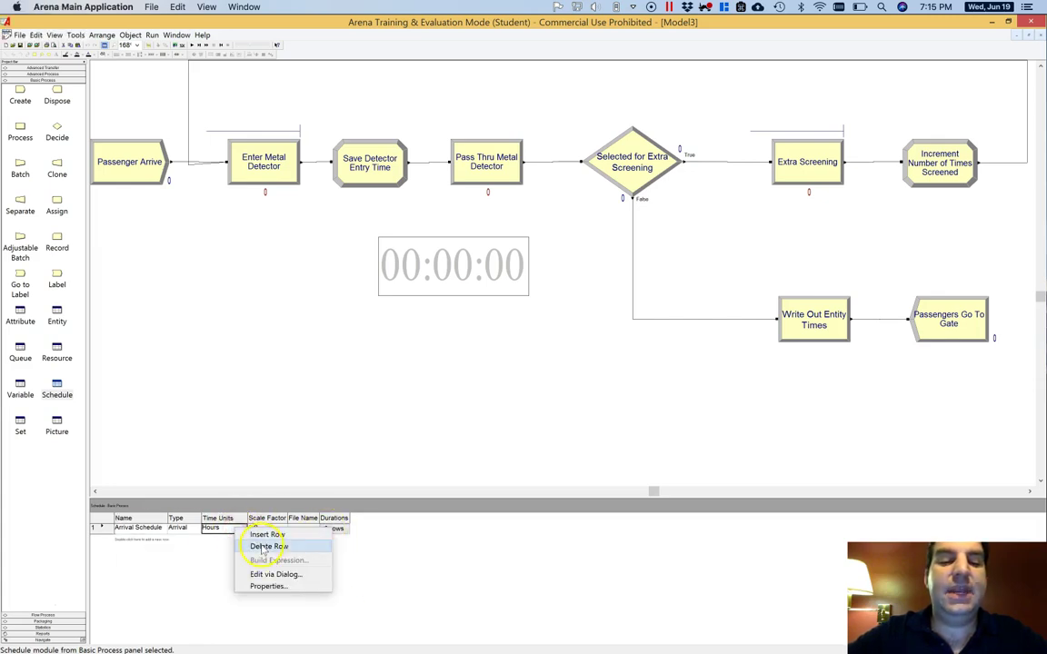
{"action": "left_click", "coordinate": [278, 574]}
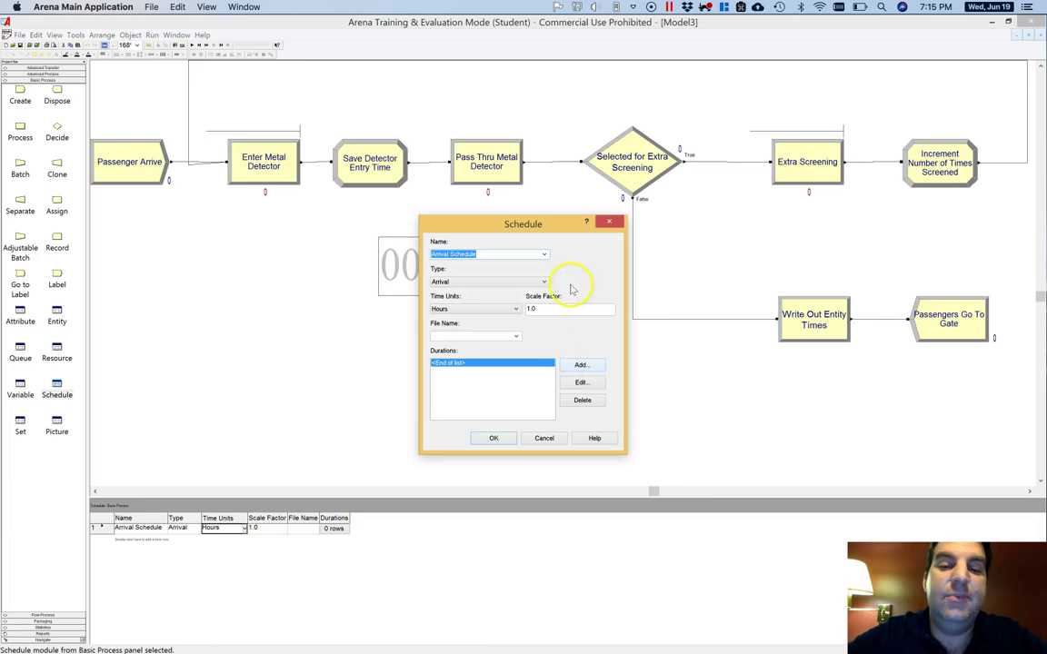
Add a new duration entry to the Arrival Schedule
{"action": "left_click", "coordinate": [554, 308]}
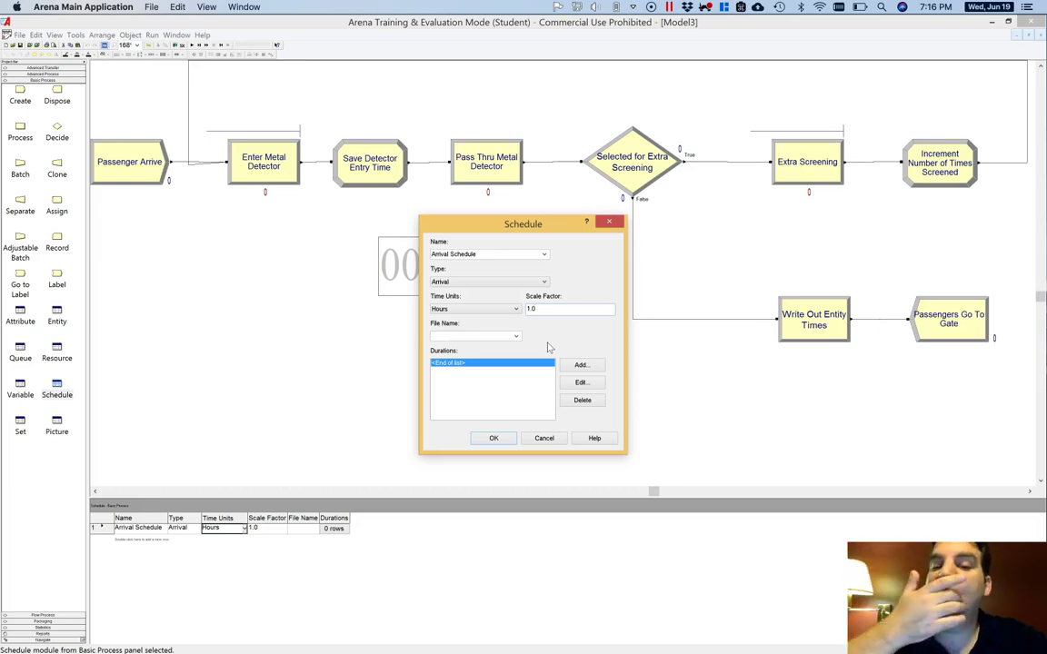
{"action": "left_click", "coordinate": [584, 367]}
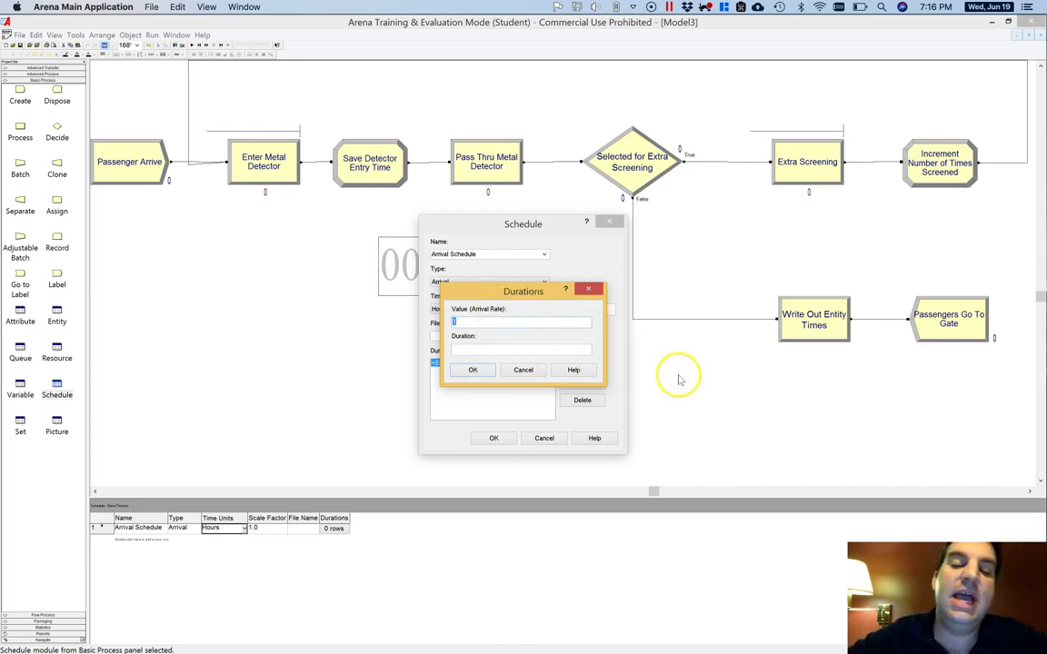
Enter Arrival Schedule durations of rate 60 for 2 hours and 100 for 3 hours
{"action": "left_click", "coordinate": [540, 350]}
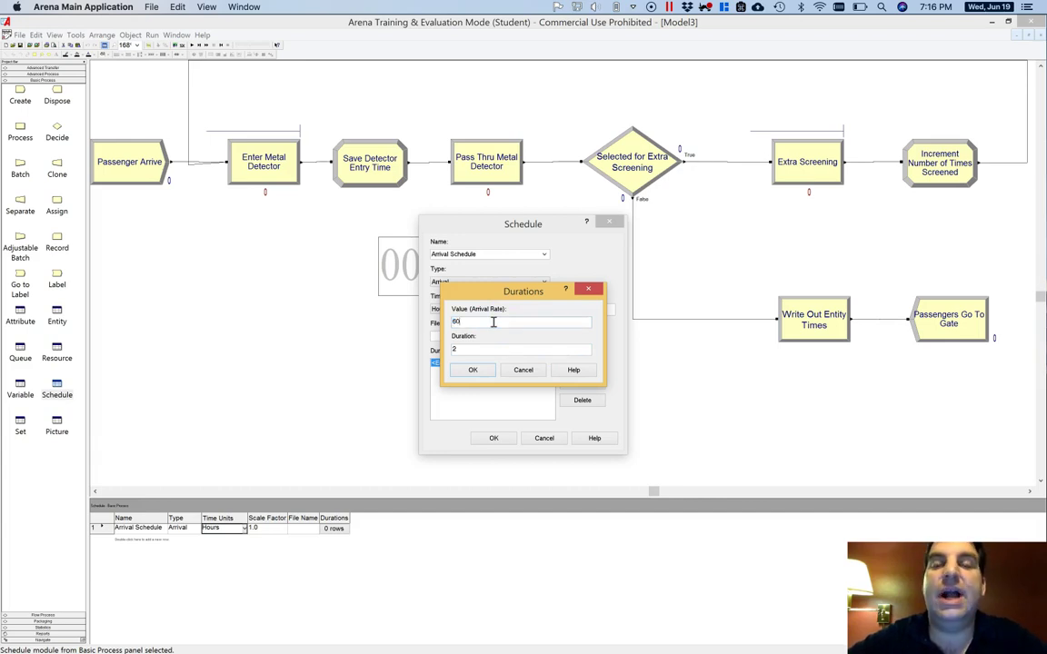
{"action": "left_click", "coordinate": [473, 369]}
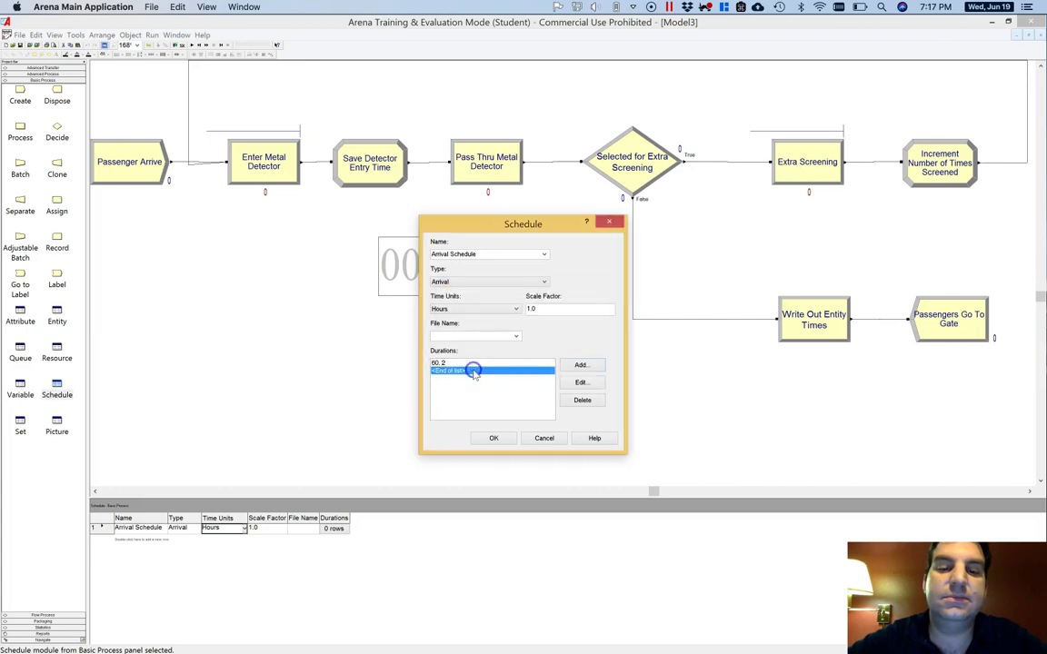
{"action": "left_click", "coordinate": [580, 365]}
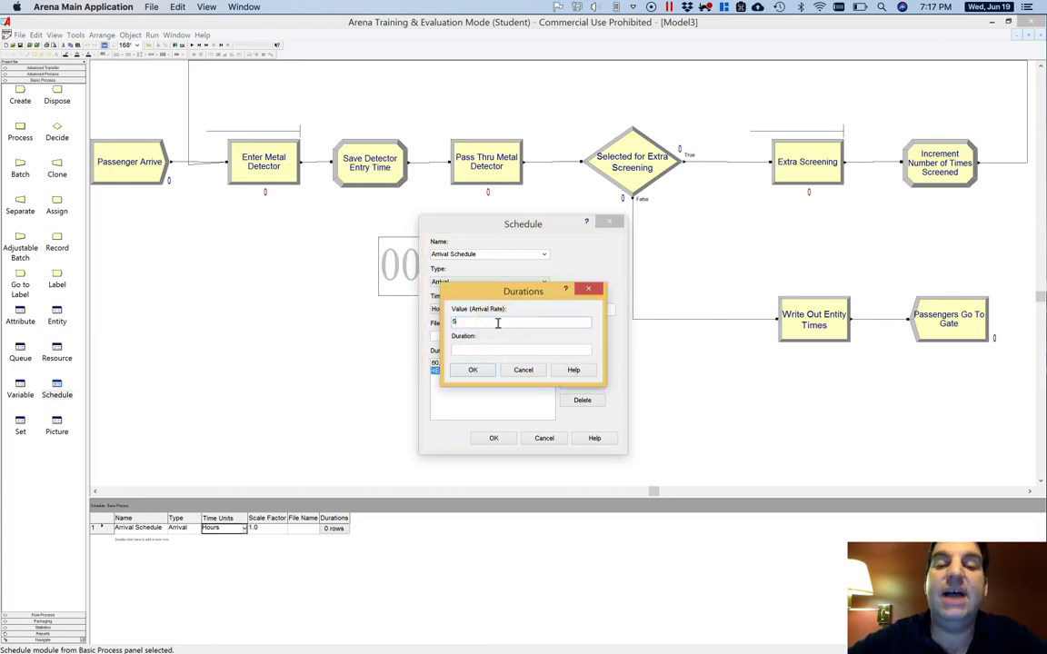
{"action": "type", "text": "5"}
{"action": "left_click", "coordinate": [454, 349]}
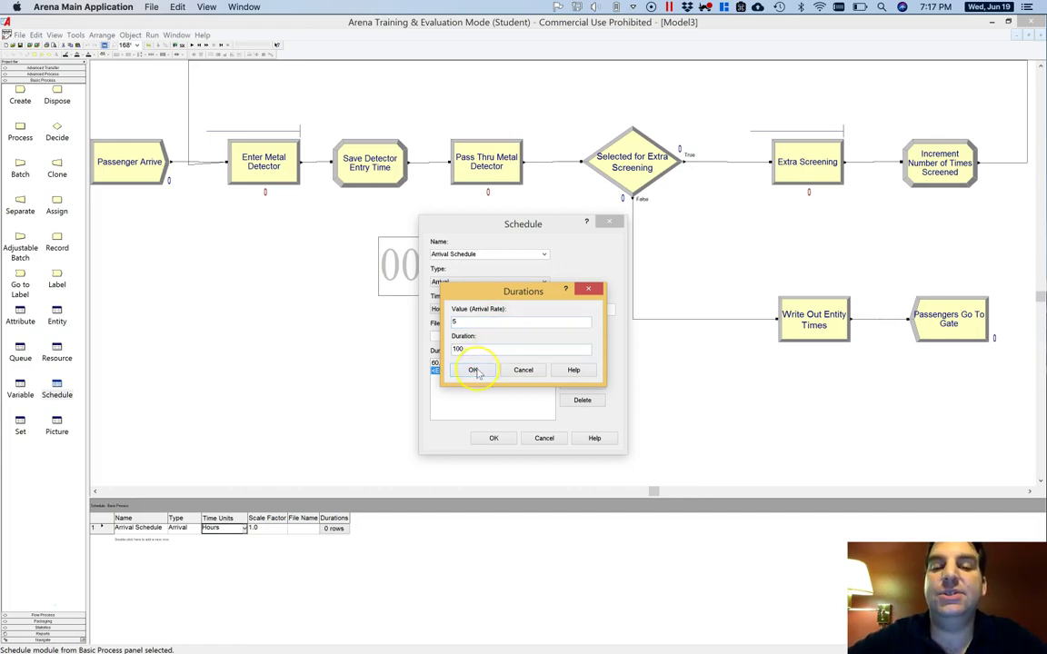
{"action": "key", "text": "BackSpace"}
{"action": "key", "text": "BackSpace"}
{"action": "key", "text": "BackSpace"}
{"action": "type", "text": "6"}
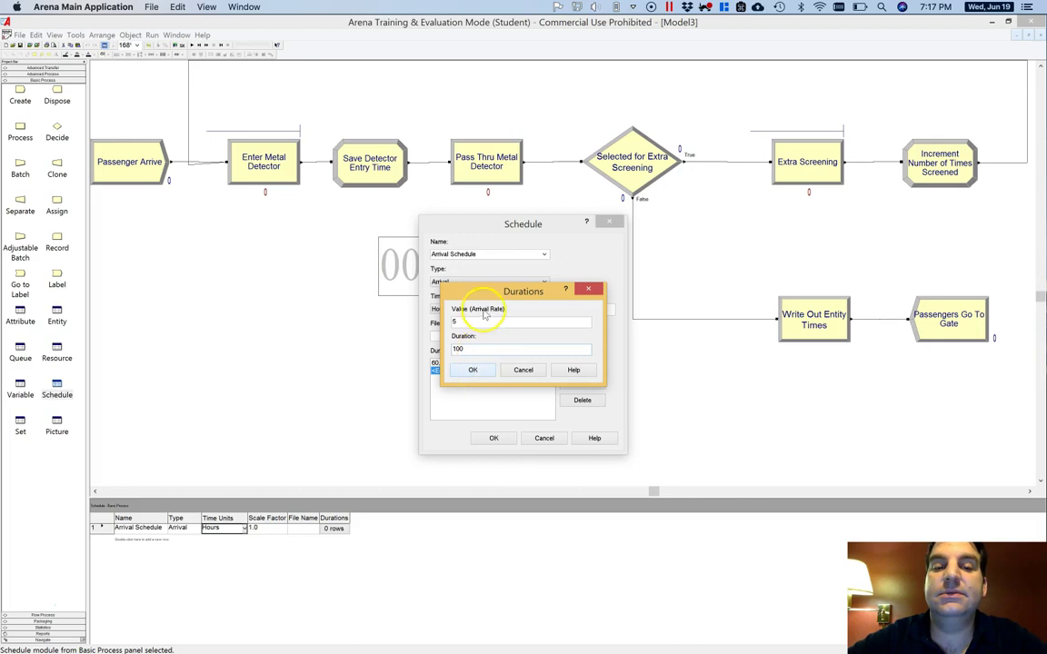
{"action": "double_click", "coordinate": [477, 322]}
{"action": "type", "text": "100"}
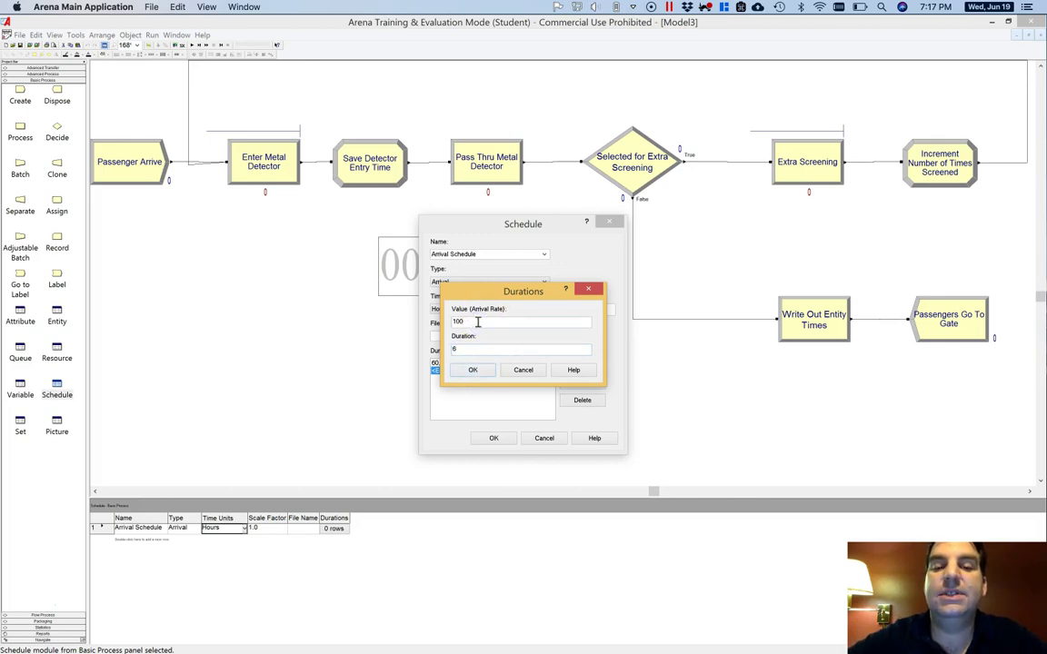
{"action": "left_click", "coordinate": [480, 348]}
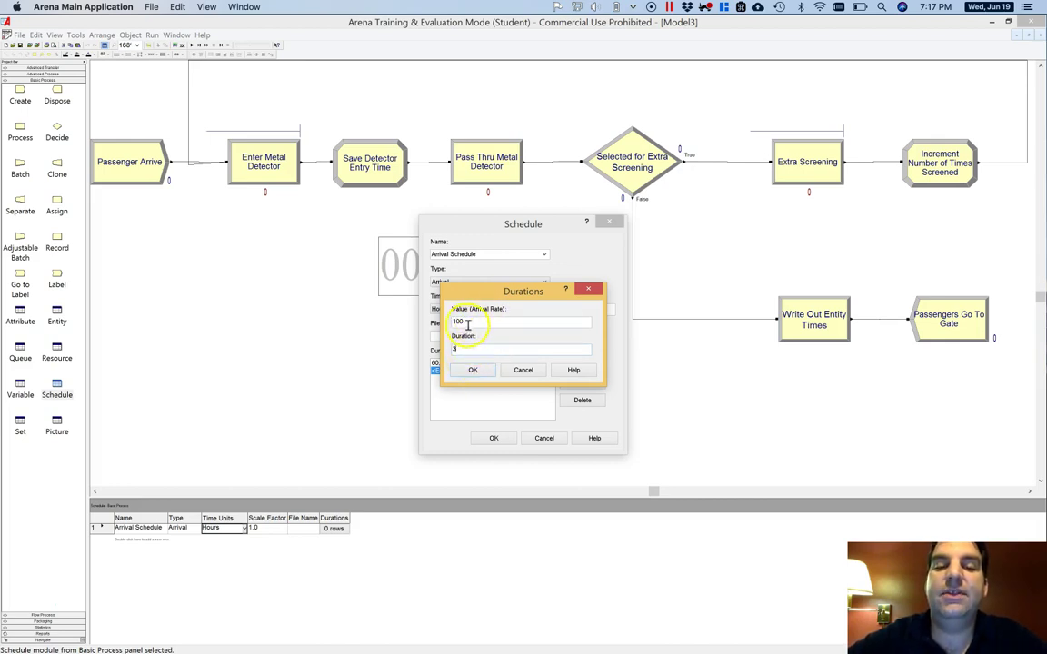
{"action": "double_click", "coordinate": [464, 348]}
{"action": "type", "text": "3"}
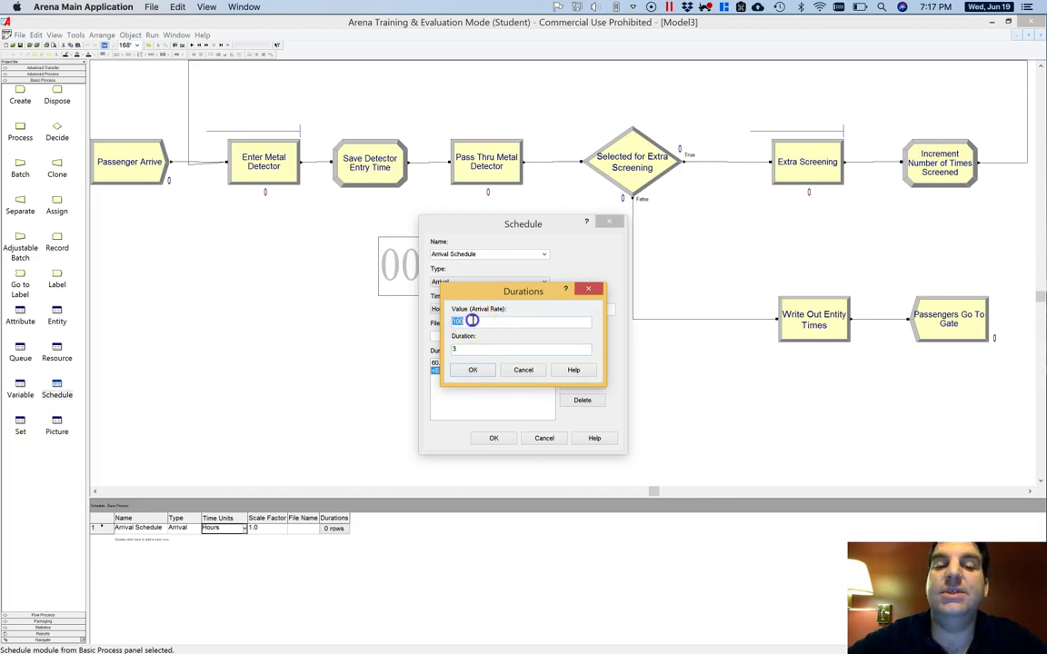
{"action": "left_click", "coordinate": [473, 370]}
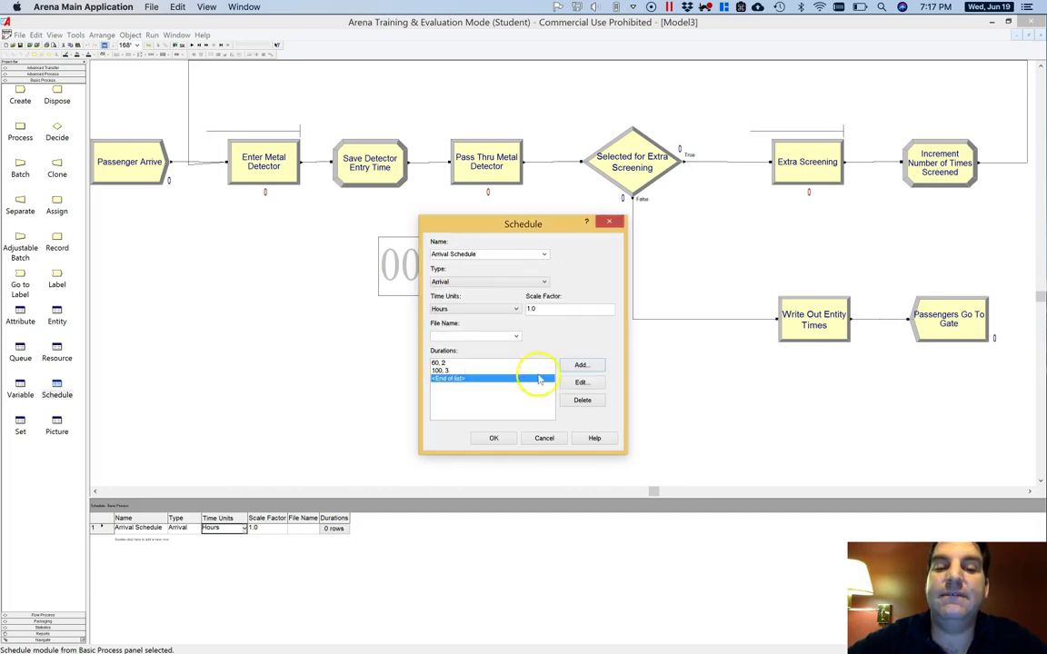
Add the third duration, rate 30 for 4 hours, and confirm the Arrival Schedule
{"action": "left_click", "coordinate": [586, 367]}
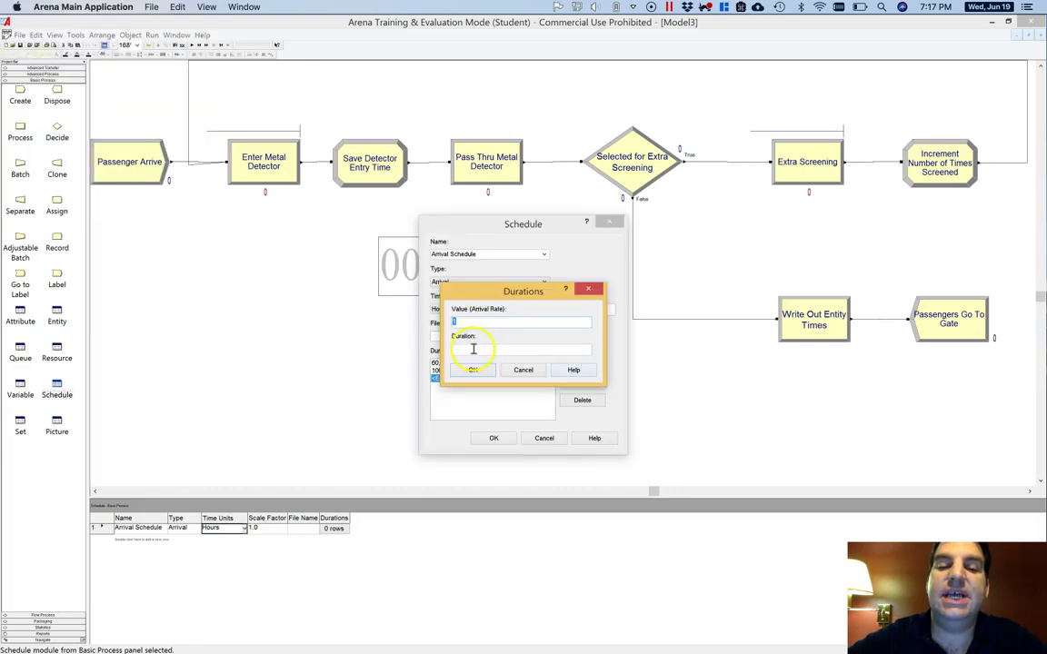
{"action": "type", "text": "4"}
{"action": "left_click", "coordinate": [478, 324]}
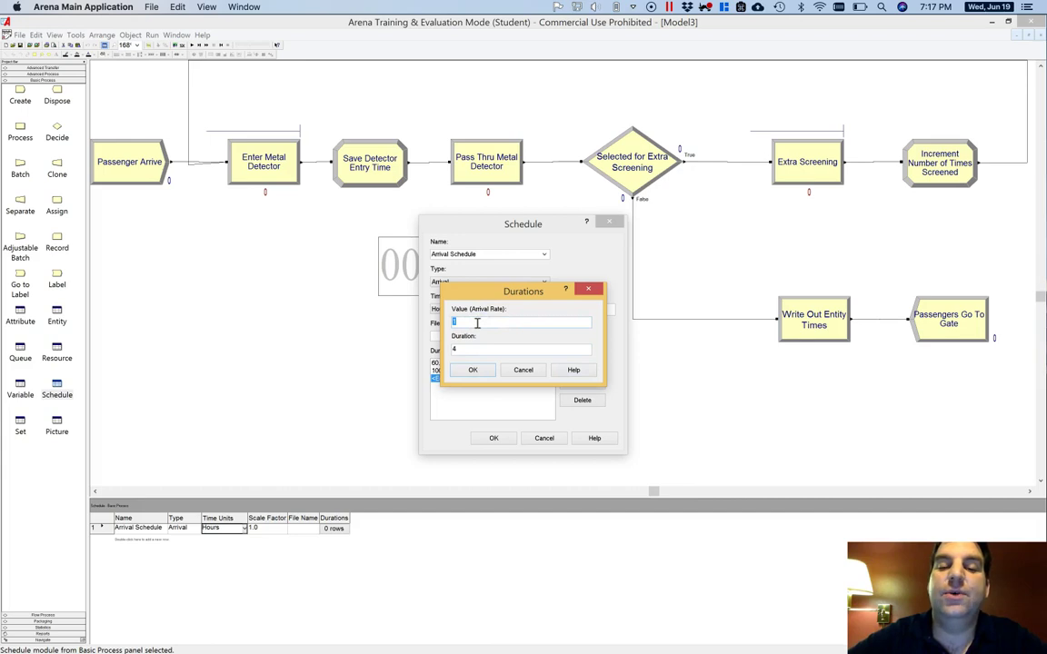
{"action": "left_click", "coordinate": [472, 370]}
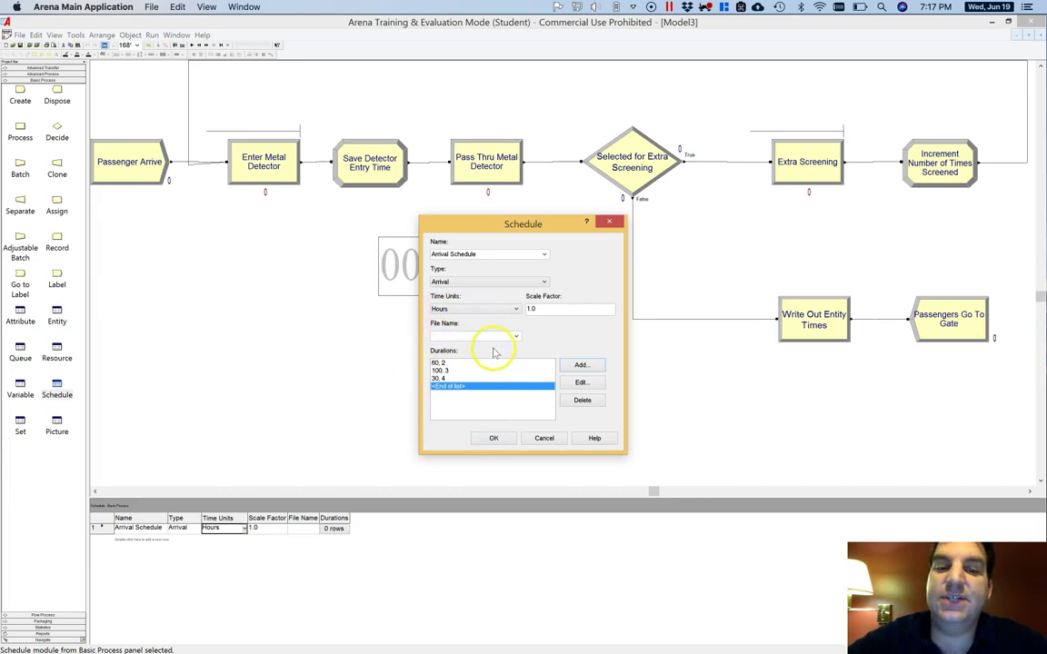
{"action": "left_click", "coordinate": [484, 437]}
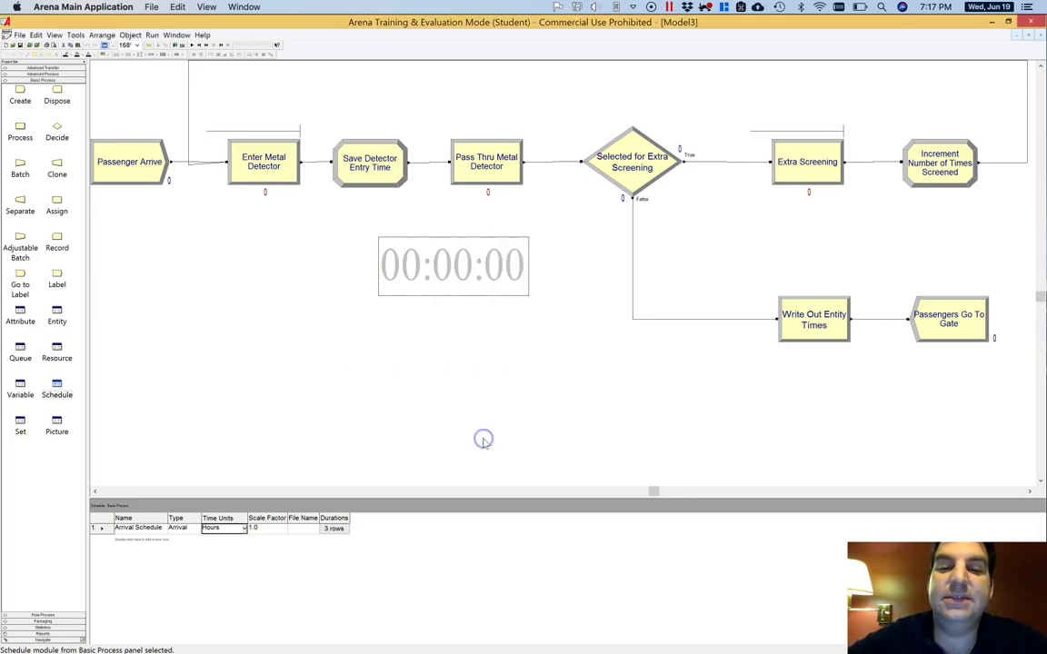
Open and confirm the Extra Screening process settings unchanged
{"action": "left_click", "coordinate": [803, 165]}
{"action": "double_click", "coordinate": [803, 166]}
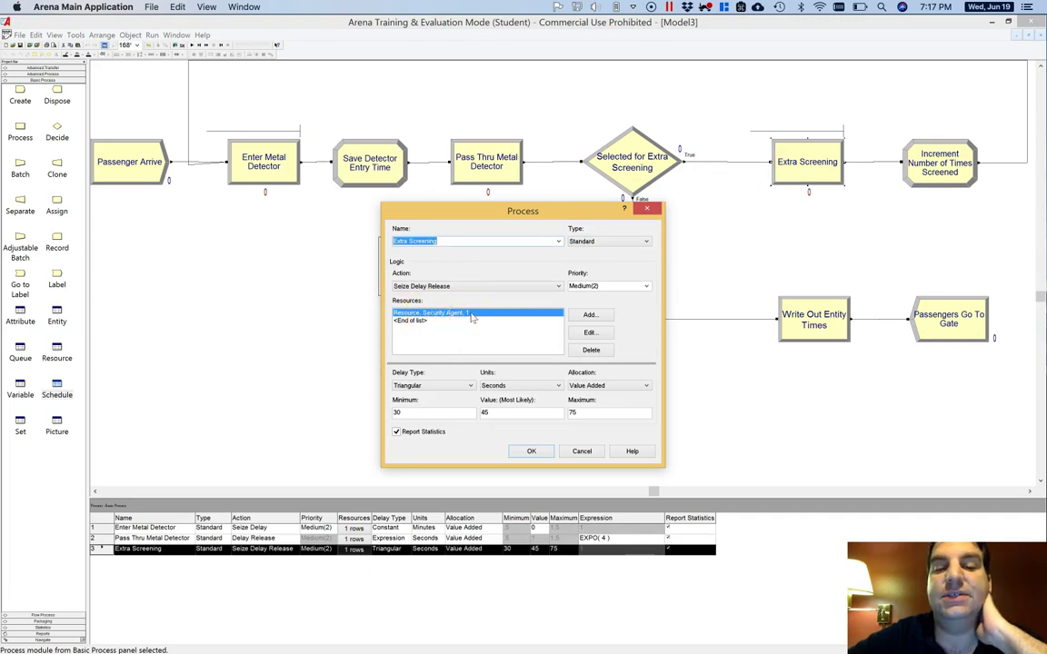
{"action": "left_click", "coordinate": [531, 451]}
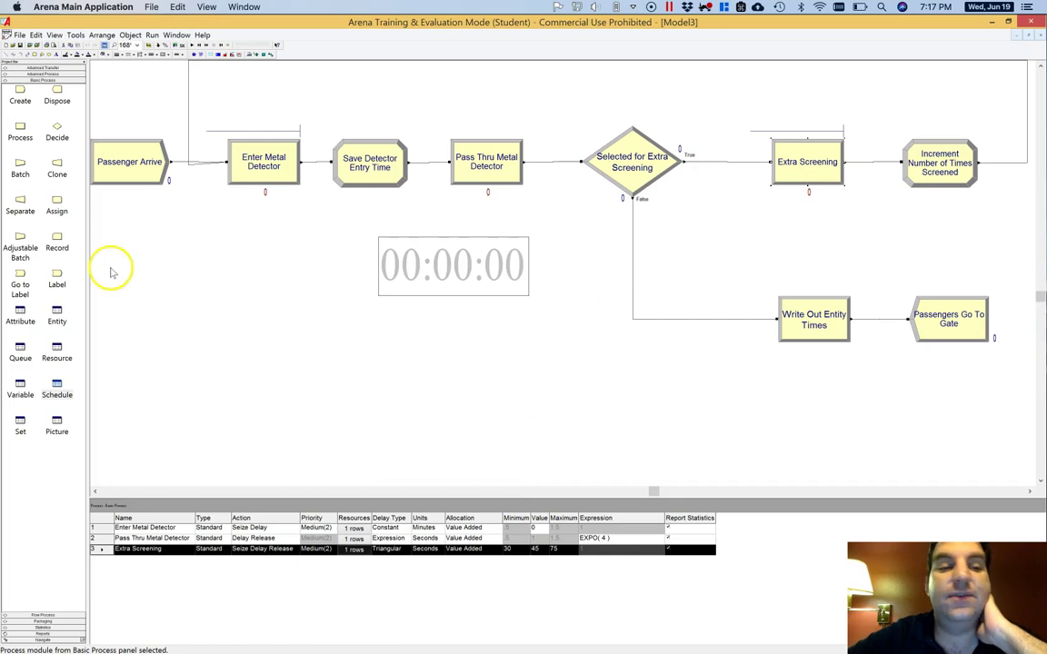
In the Resource spreadsheet, set Security Agent to Based on Schedule using 'Agent Schedule'
{"action": "left_click", "coordinate": [56, 351]}
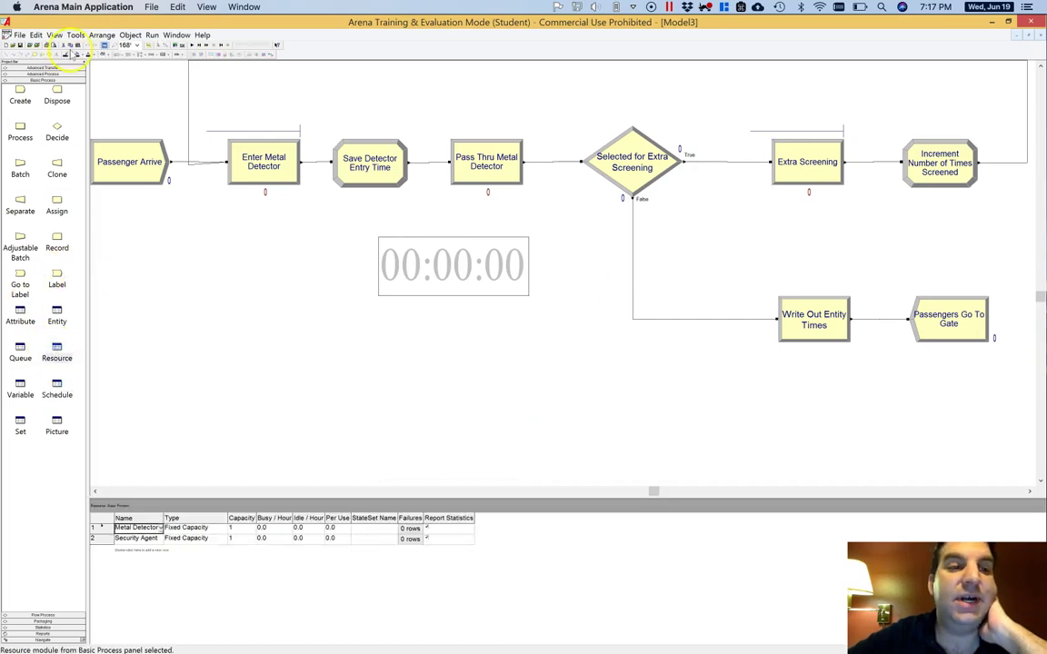
{"action": "left_click", "coordinate": [136, 538]}
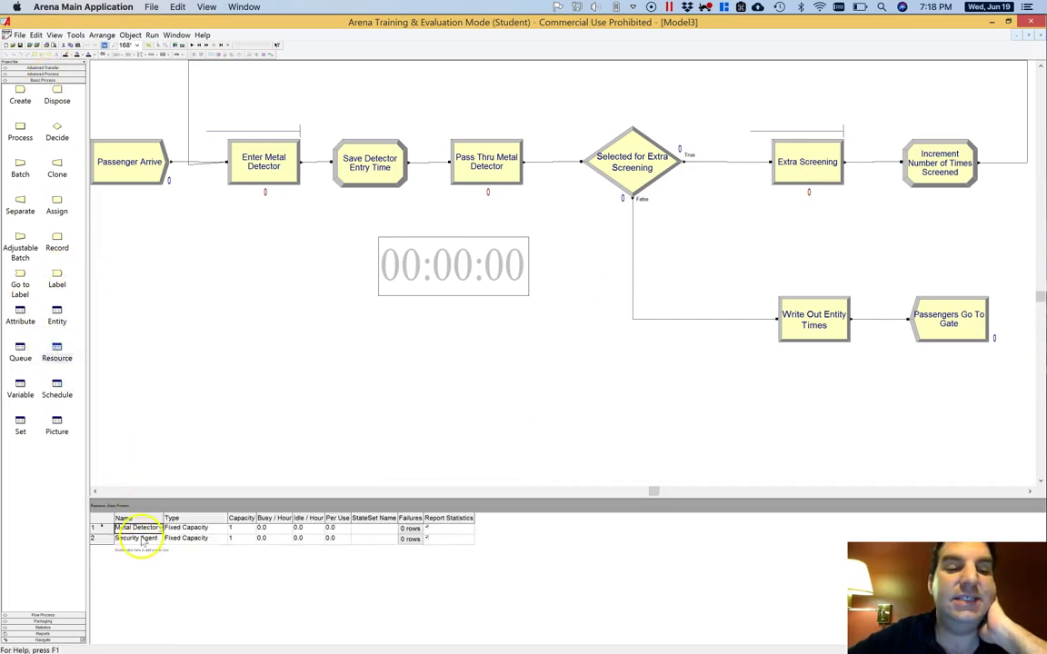
{"action": "left_click", "coordinate": [193, 540]}
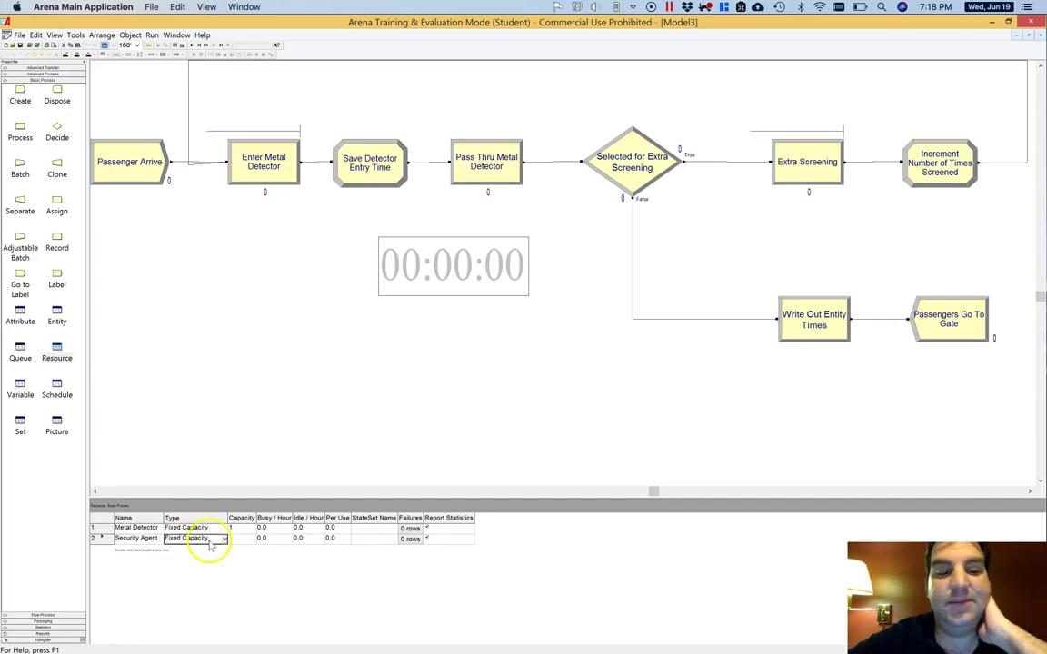
{"action": "left_click", "coordinate": [224, 539]}
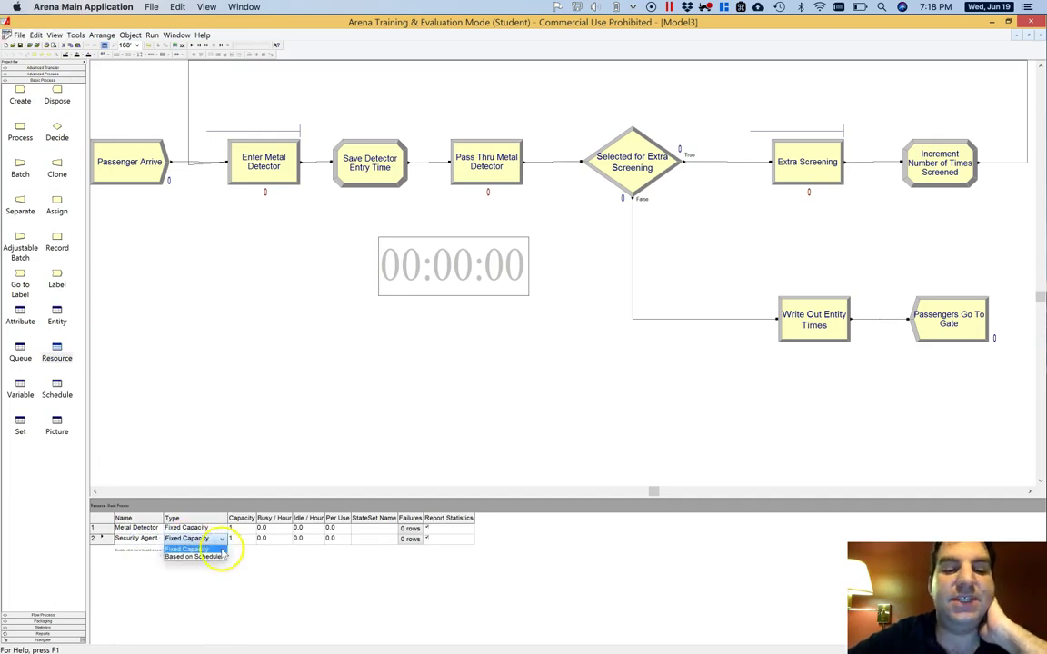
{"action": "left_click", "coordinate": [214, 551]}
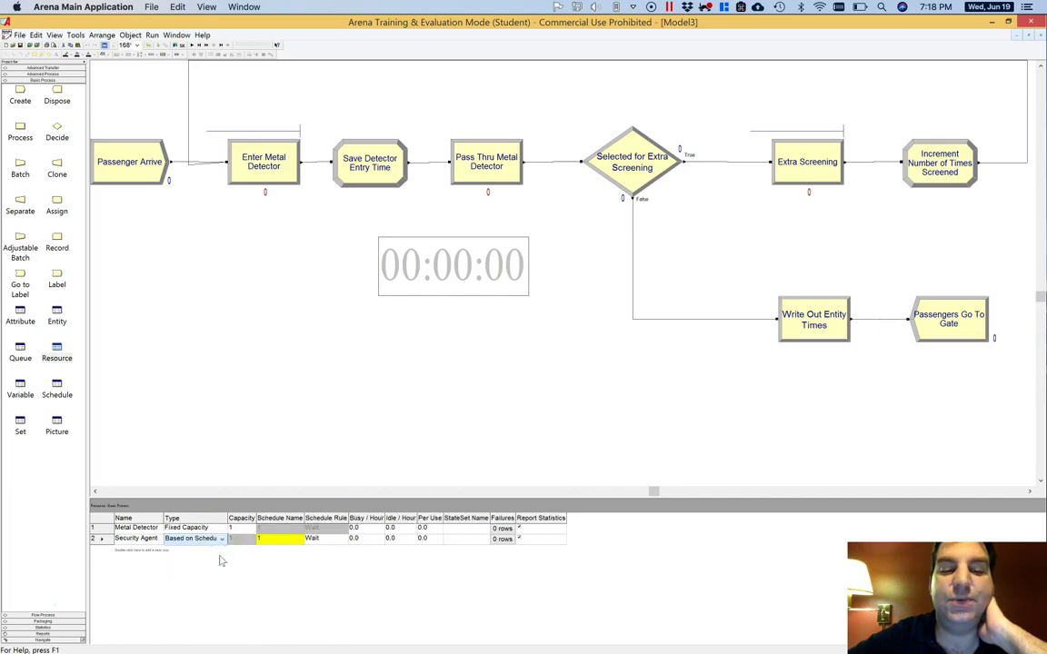
{"action": "left_click", "coordinate": [270, 540]}
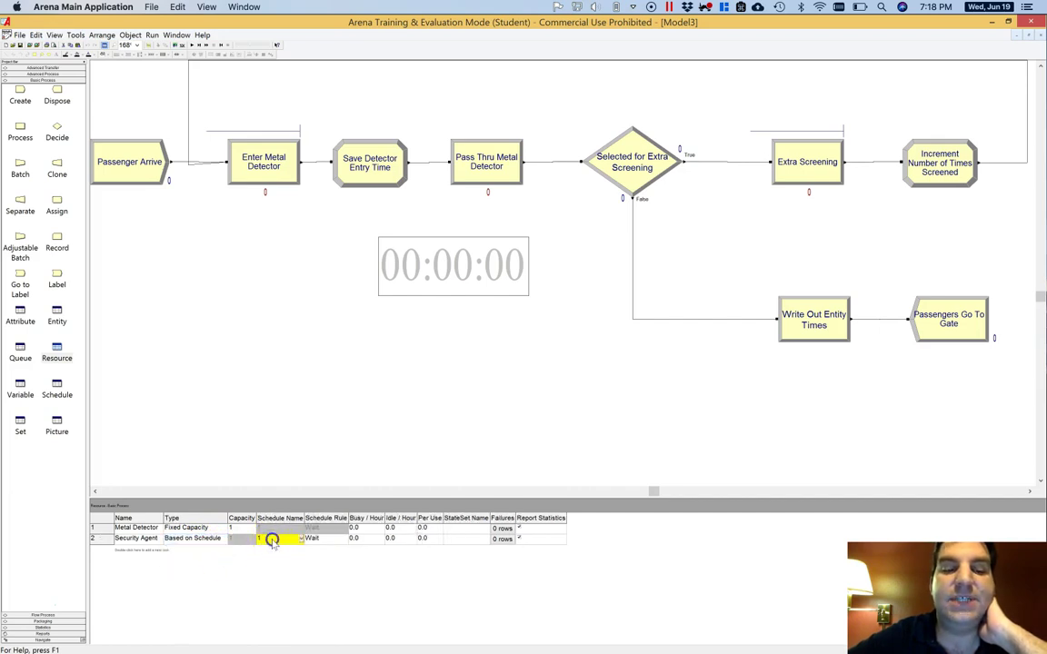
{"action": "left_click", "coordinate": [272, 539]}
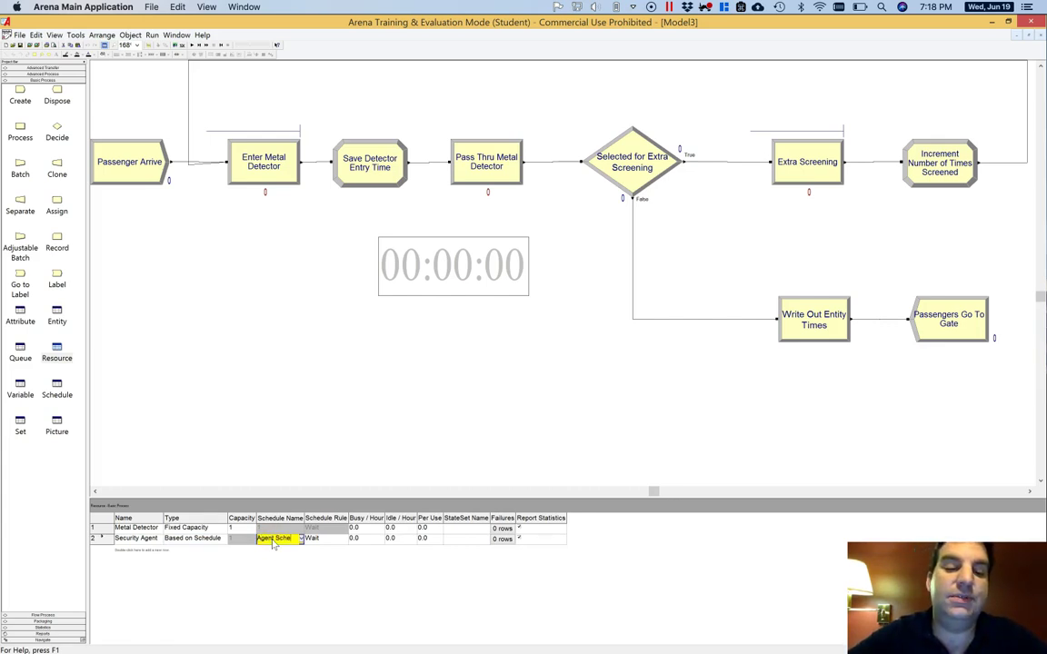
{"action": "left_click", "coordinate": [312, 565]}
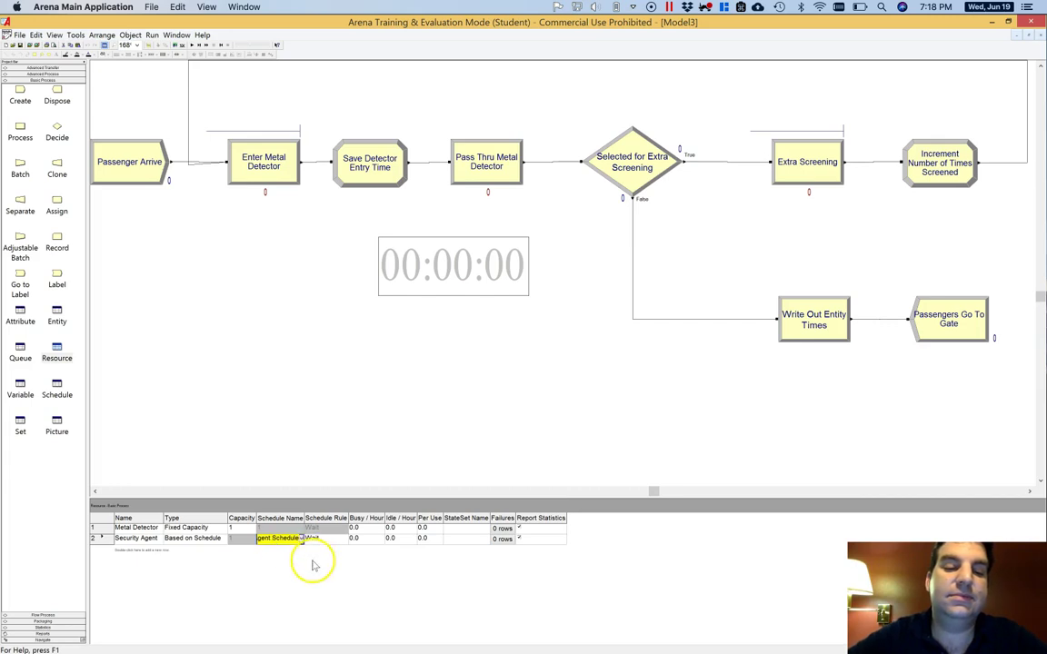
{"action": "left_click", "coordinate": [243, 554]}
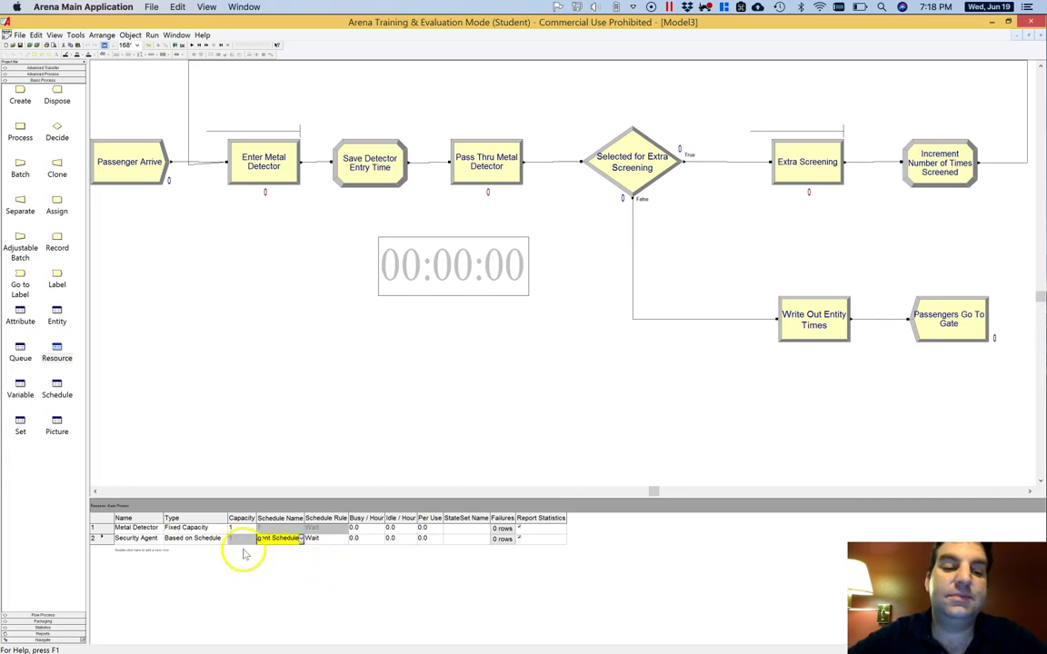
{"action": "left_click", "coordinate": [240, 460]}
{"action": "left_click", "coordinate": [131, 540]}
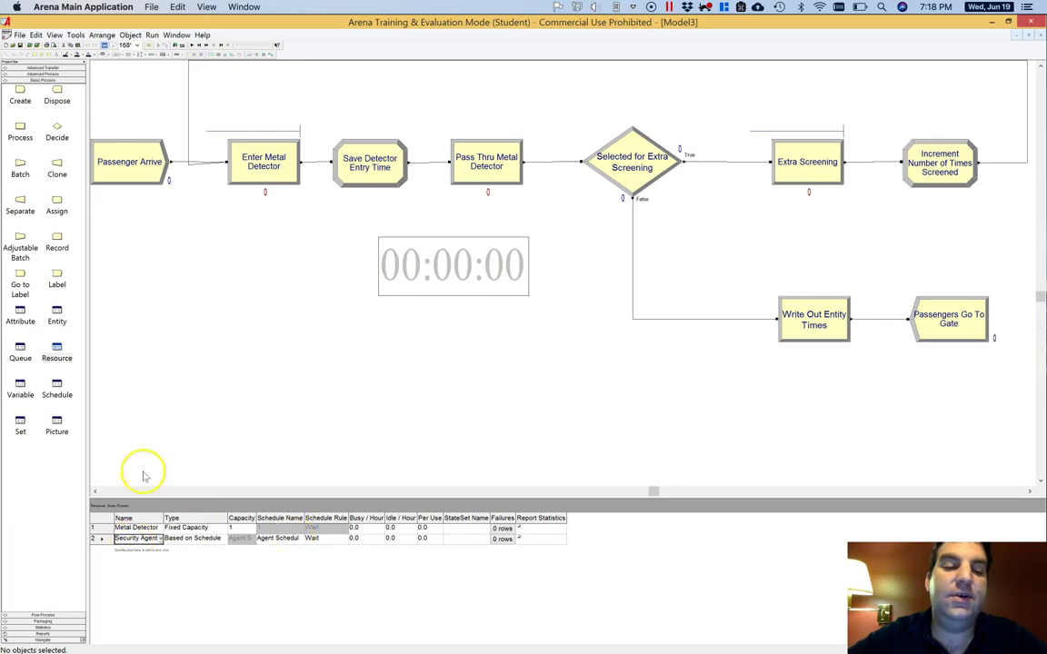
Show the Schedule spreadsheet and edit the Agent Schedule row via its dialog
{"action": "left_click", "coordinate": [56, 389]}
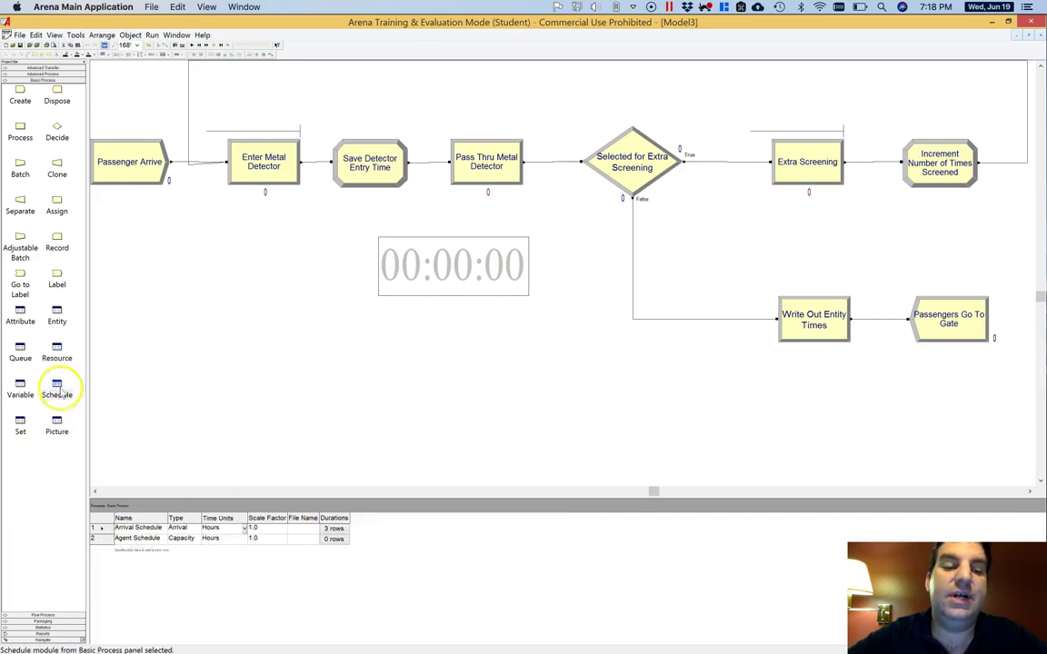
{"action": "left_click", "coordinate": [141, 538]}
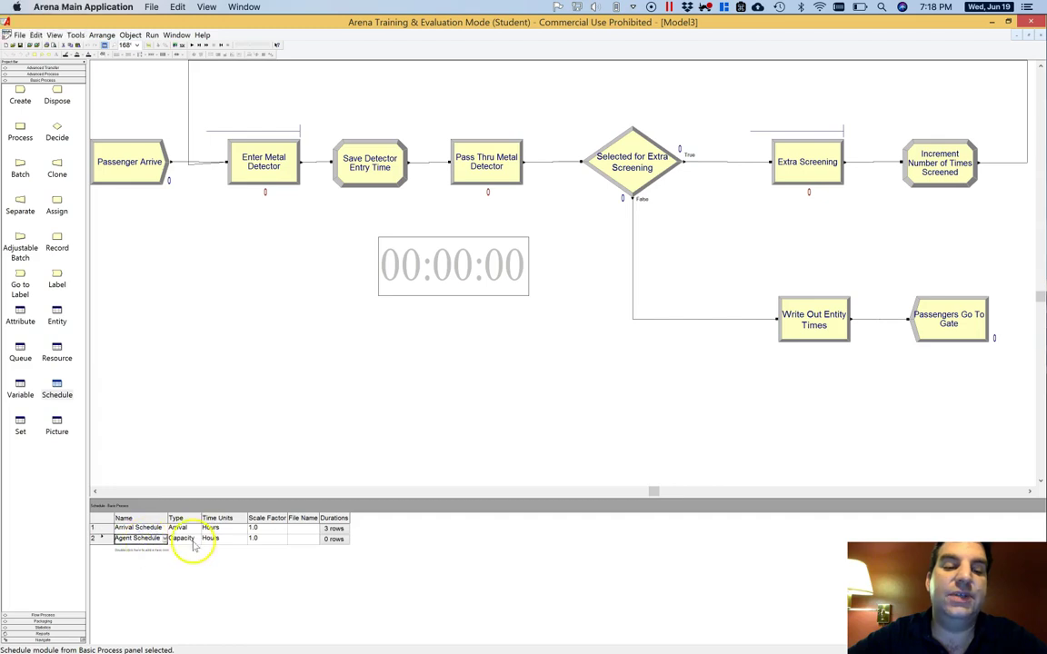
{"action": "right_click", "coordinate": [157, 542]}
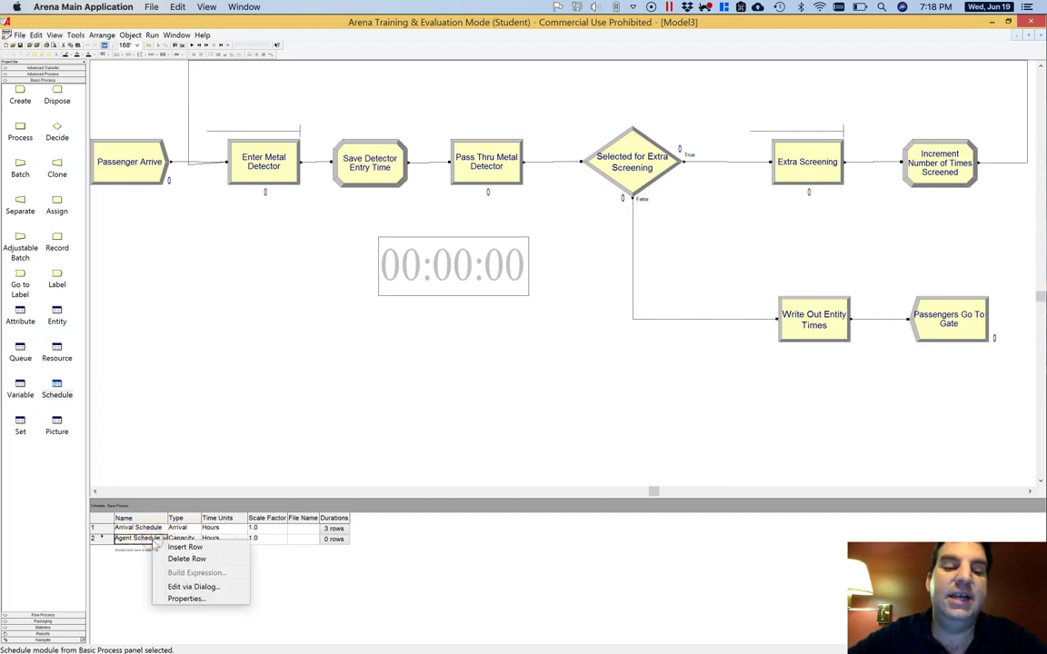
{"action": "left_click", "coordinate": [195, 588]}
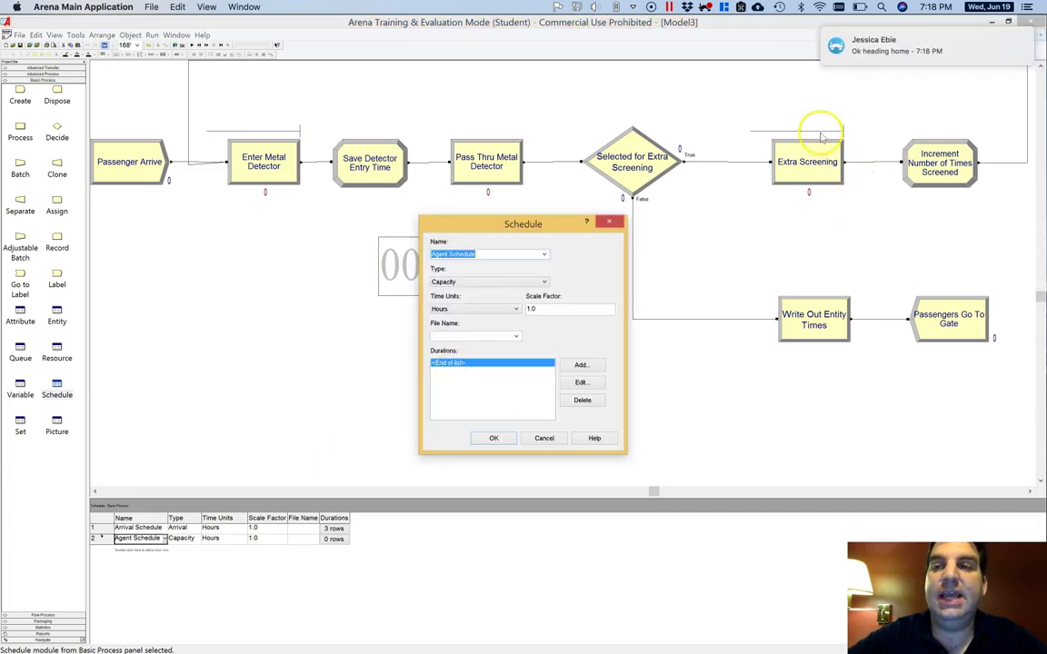
Add Agent Schedule's first capacity period: capacity 1 for 4 hours
{"action": "left_click", "coordinate": [712, 9]}
{"action": "left_click", "coordinate": [732, 30]}
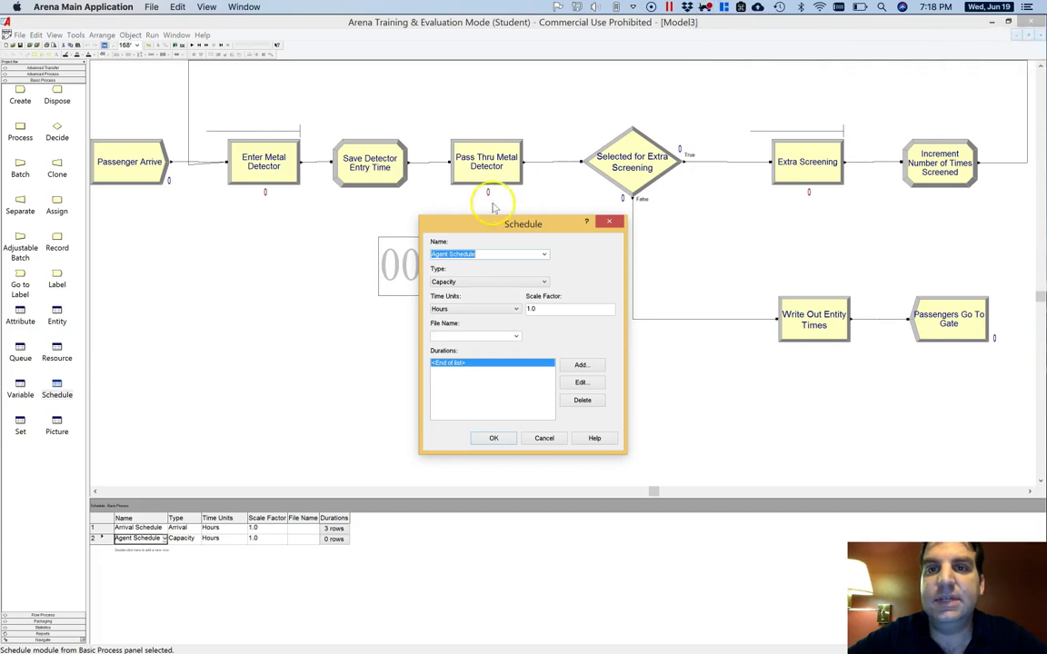
{"action": "left_click", "coordinate": [579, 336]}
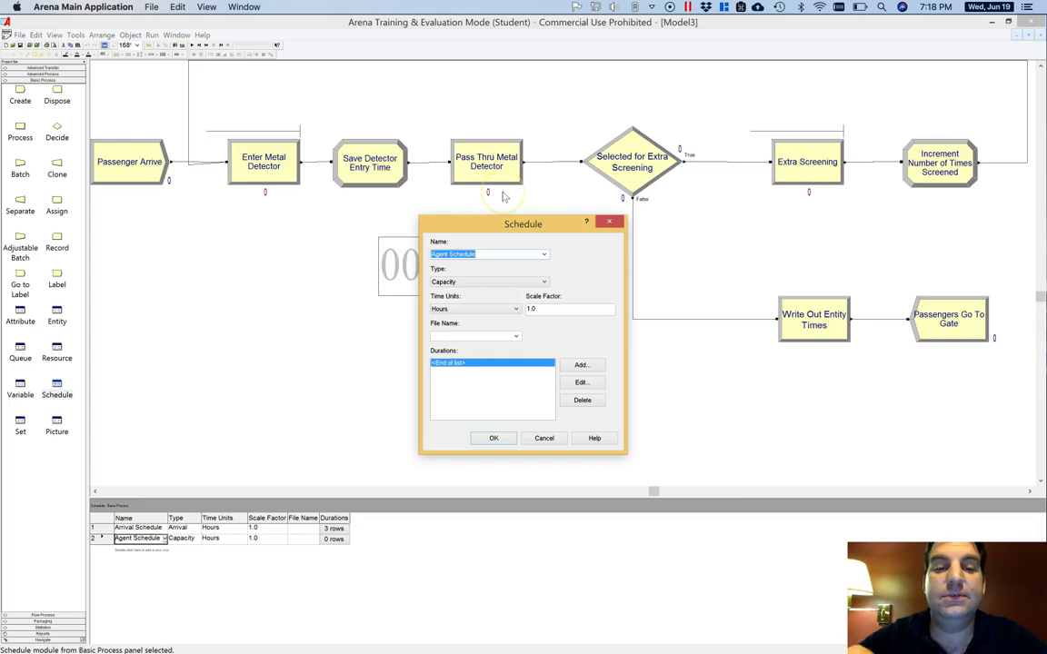
{"action": "left_click", "coordinate": [574, 366]}
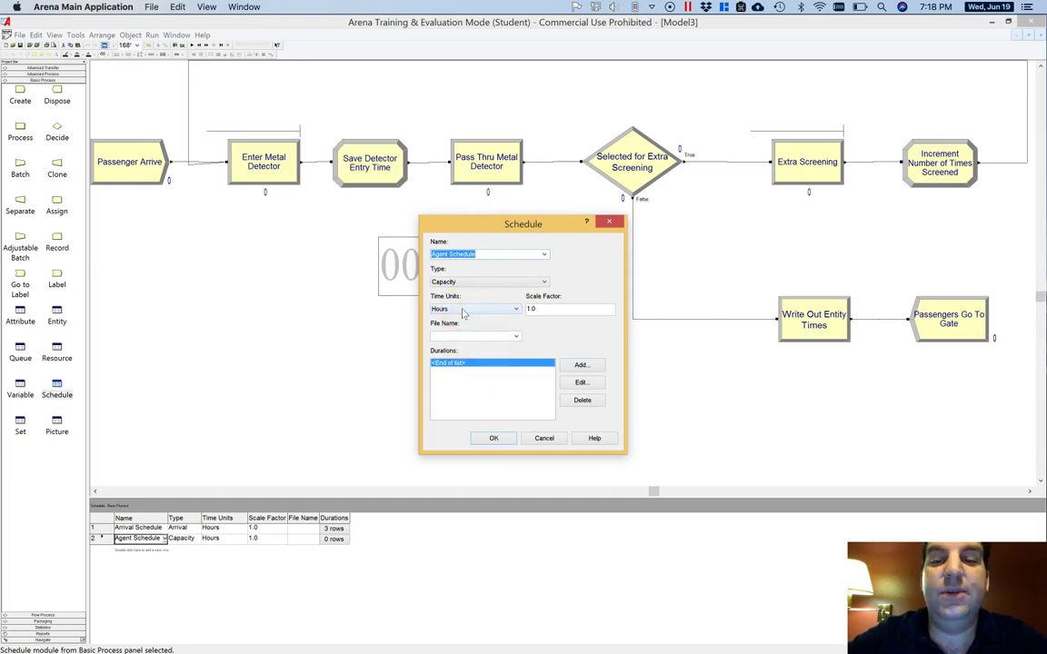
{"action": "left_click", "coordinate": [584, 365]}
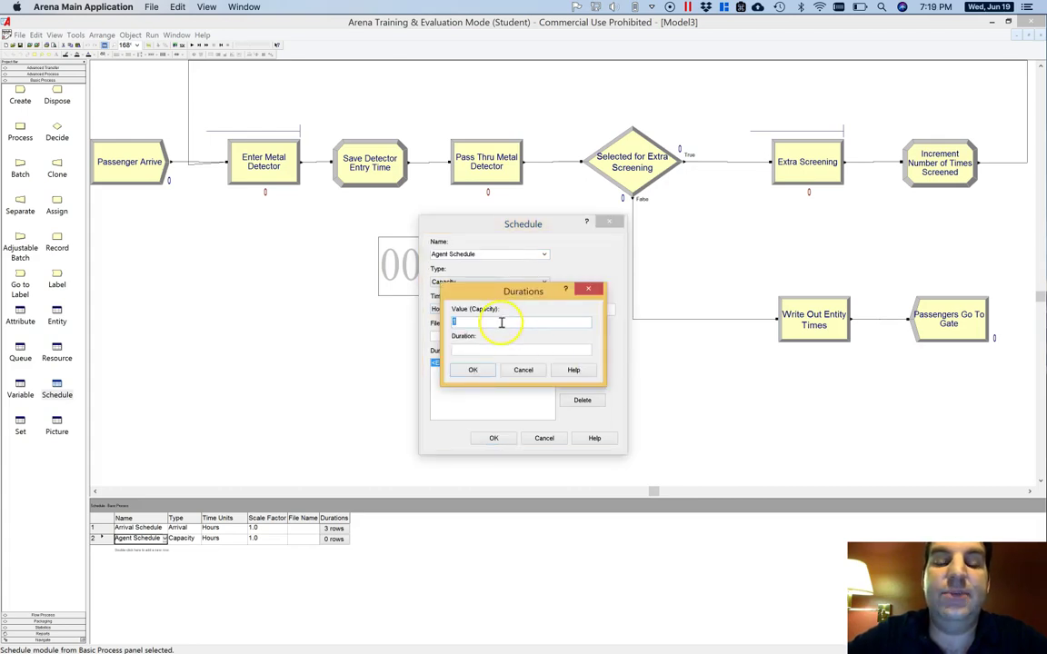
{"action": "left_click", "coordinate": [490, 350]}
{"action": "type", "text": "4"}
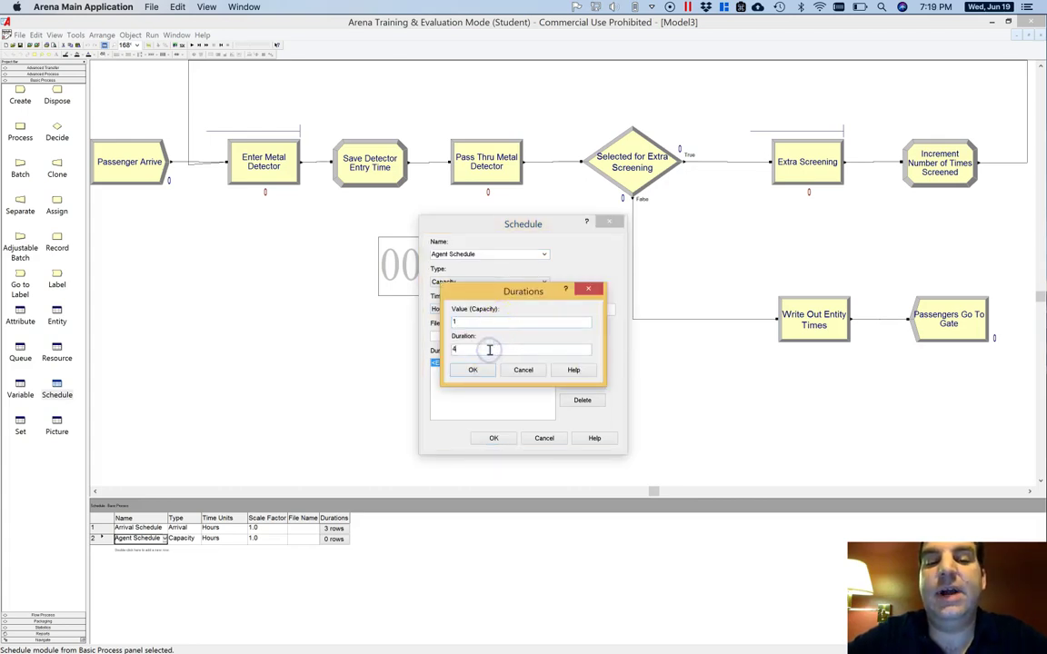
{"action": "left_click", "coordinate": [493, 324]}
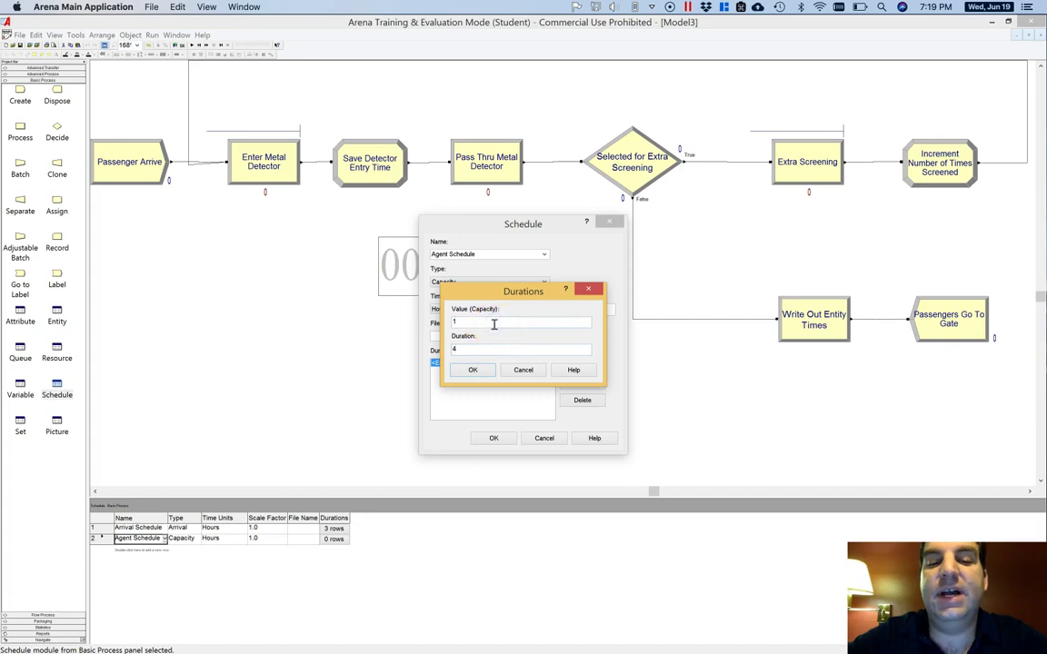
{"action": "left_click", "coordinate": [482, 370]}
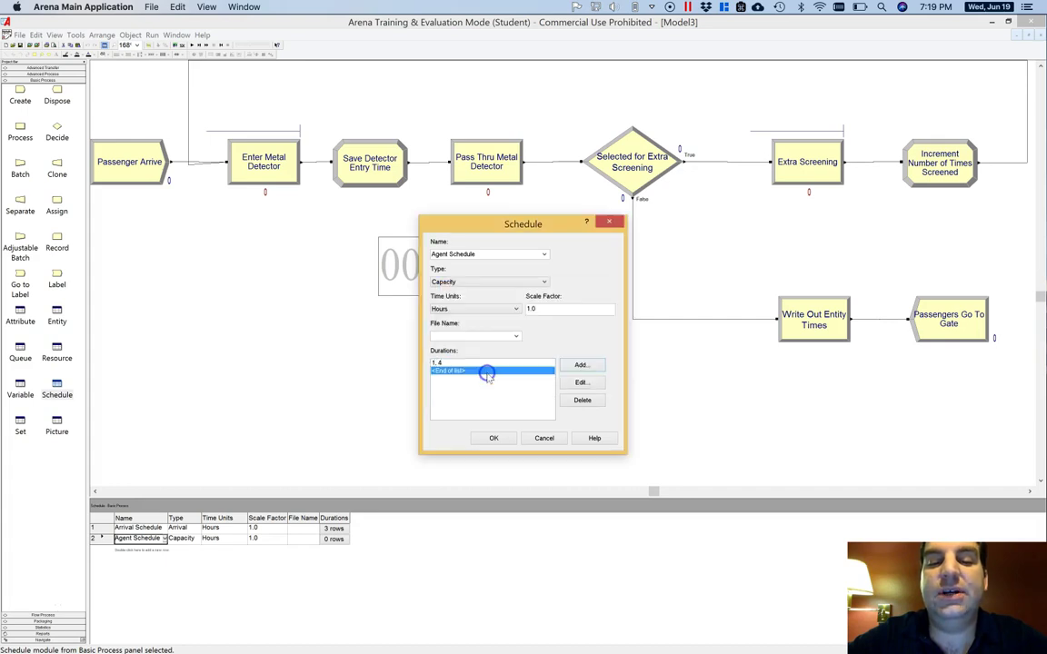
Add the second capacity period: capacity 2 for 3 hours
{"action": "left_click", "coordinate": [598, 364]}
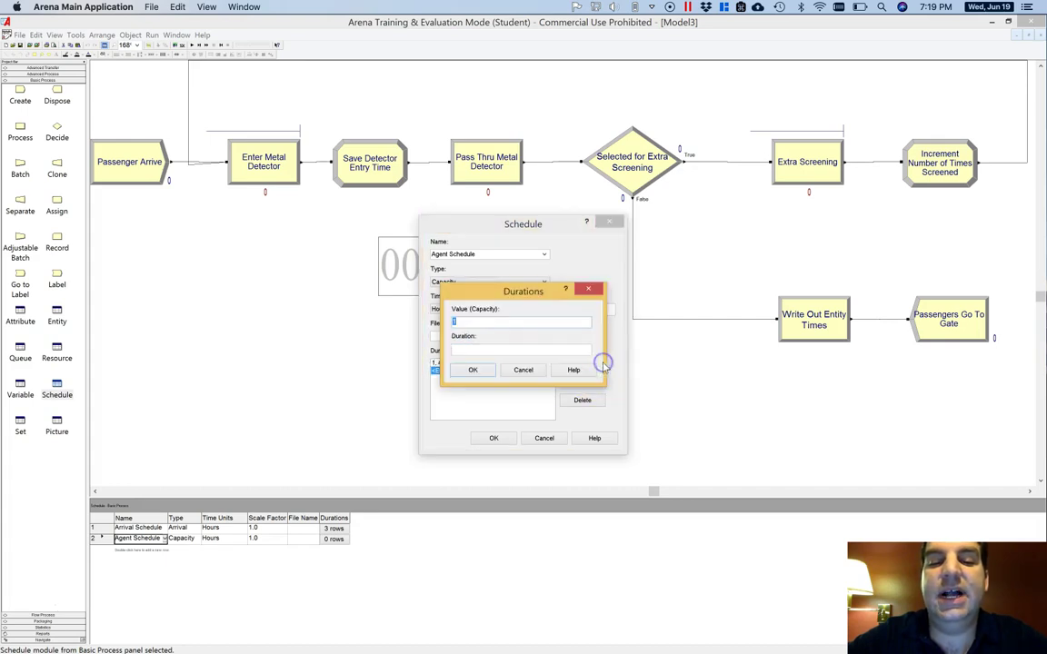
{"action": "left_click", "coordinate": [505, 350]}
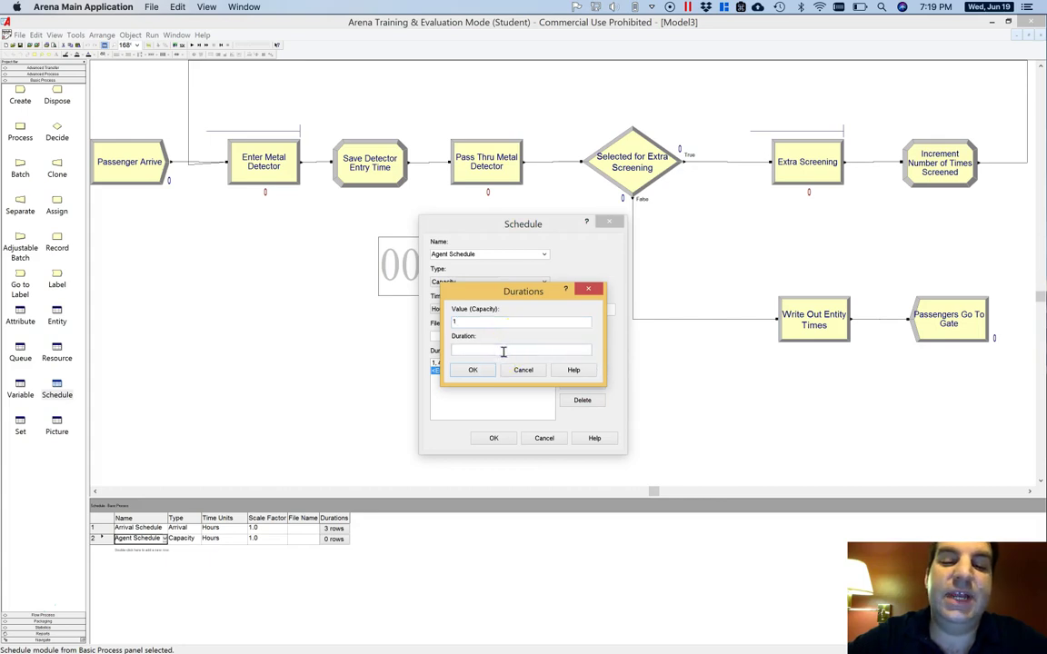
{"action": "type", "text": "3"}
{"action": "double_click", "coordinate": [501, 323]}
{"action": "type", "text": "2"}
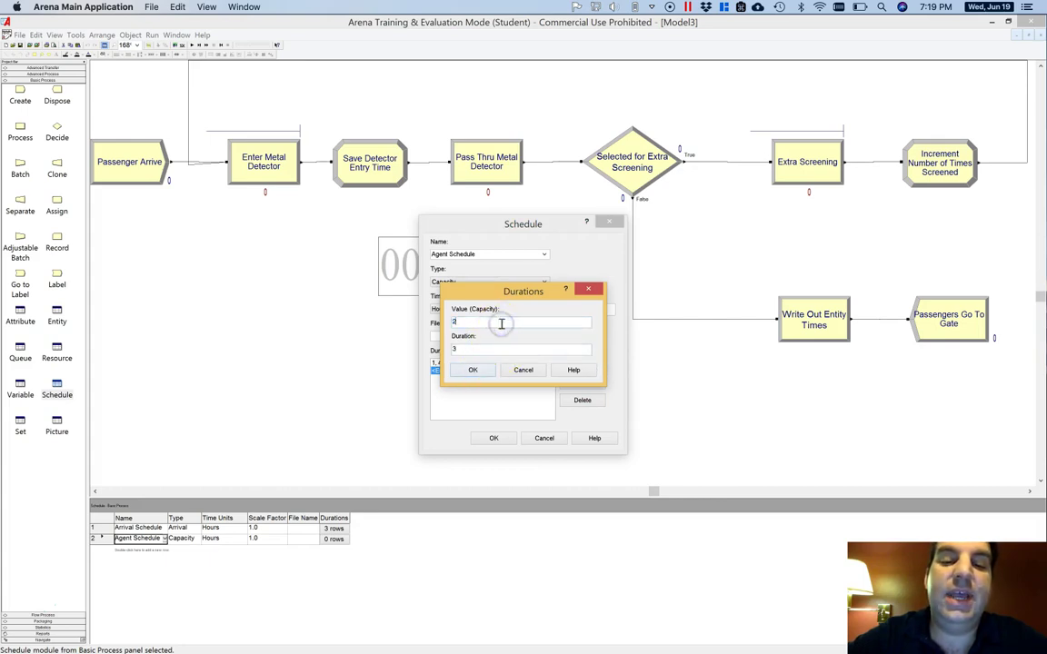
{"action": "left_click", "coordinate": [473, 369]}
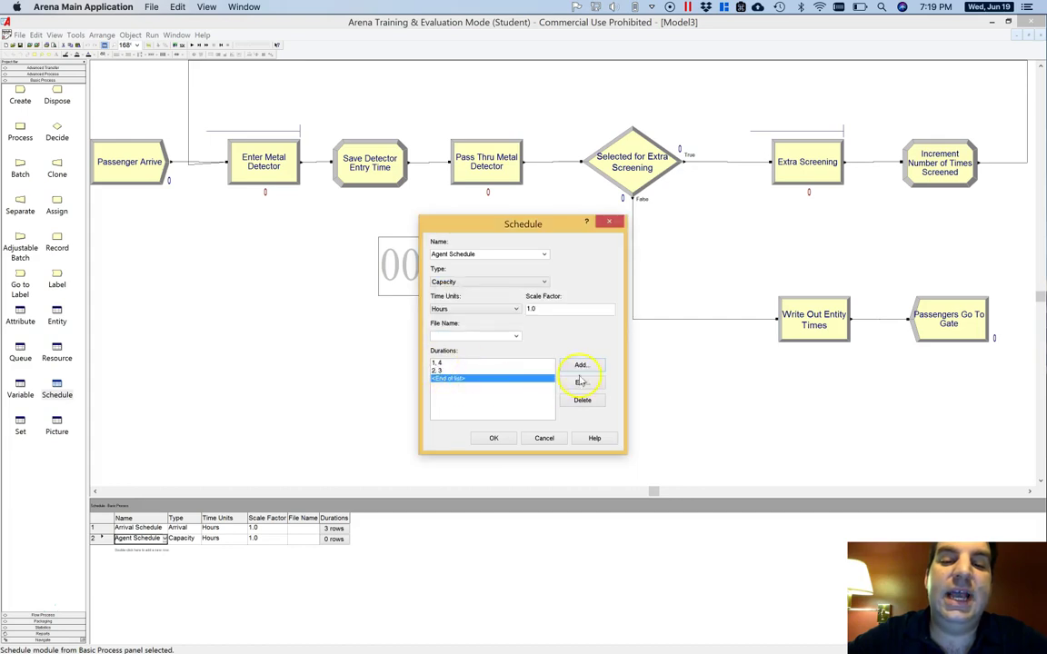
Add the third period, capacity 1 for 2 hours, and accept the Agent Schedule
{"action": "left_click", "coordinate": [585, 366]}
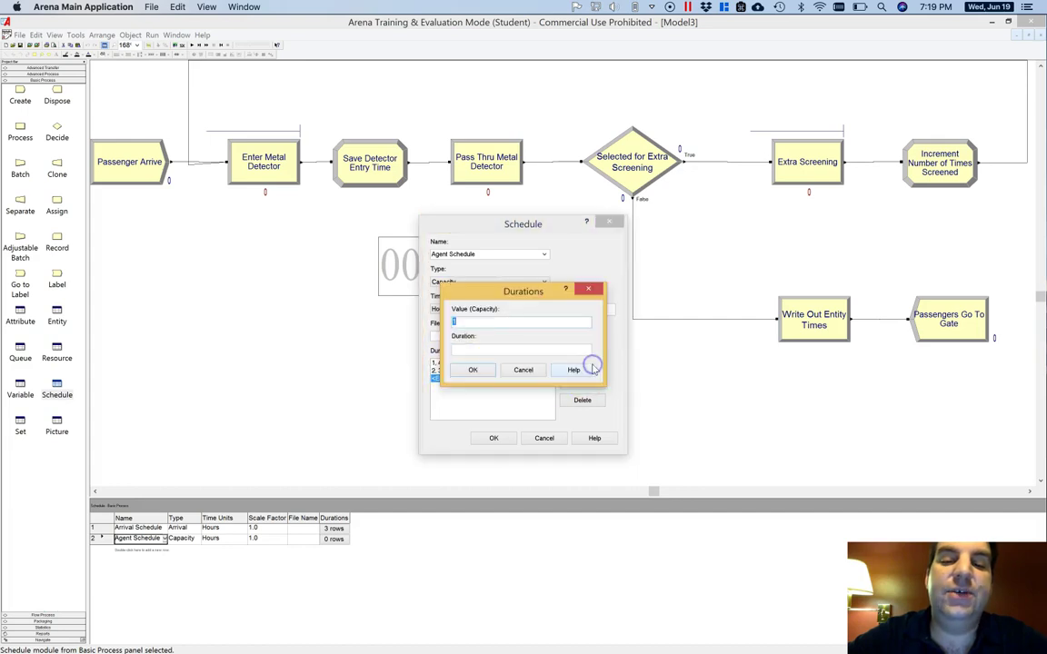
{"action": "left_click", "coordinate": [480, 351]}
{"action": "type", "text": "2"}
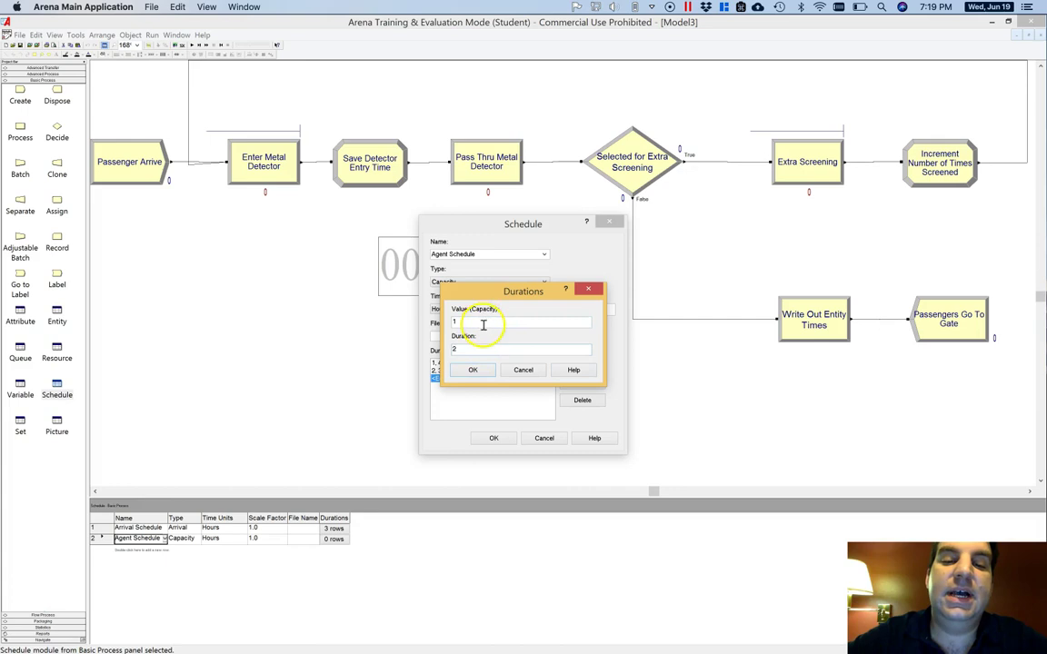
{"action": "left_click", "coordinate": [472, 369]}
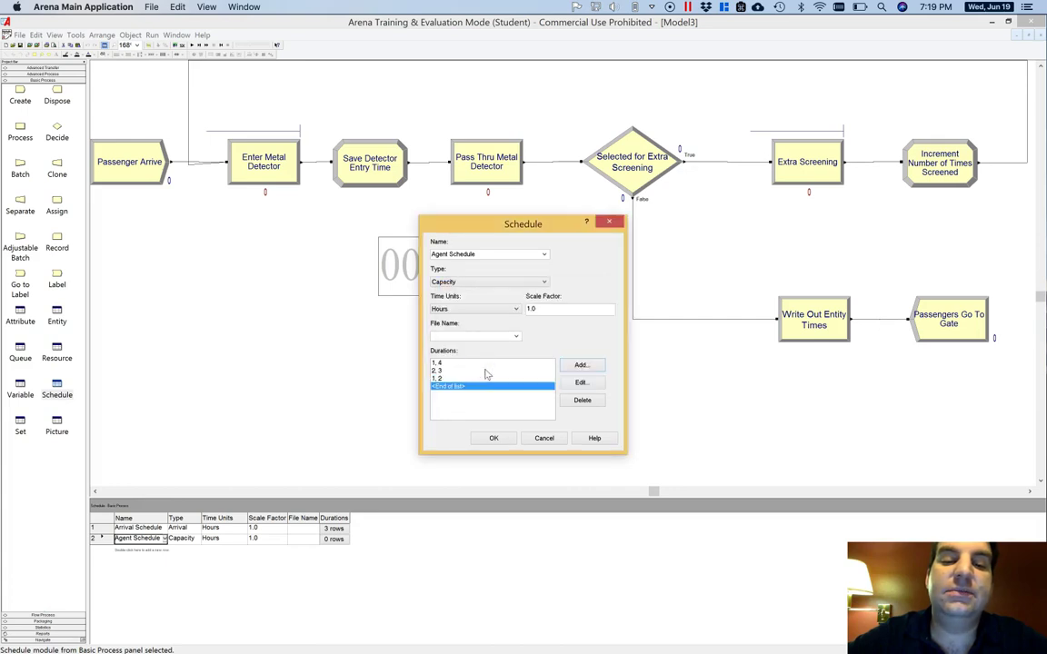
{"action": "left_click", "coordinate": [495, 439]}
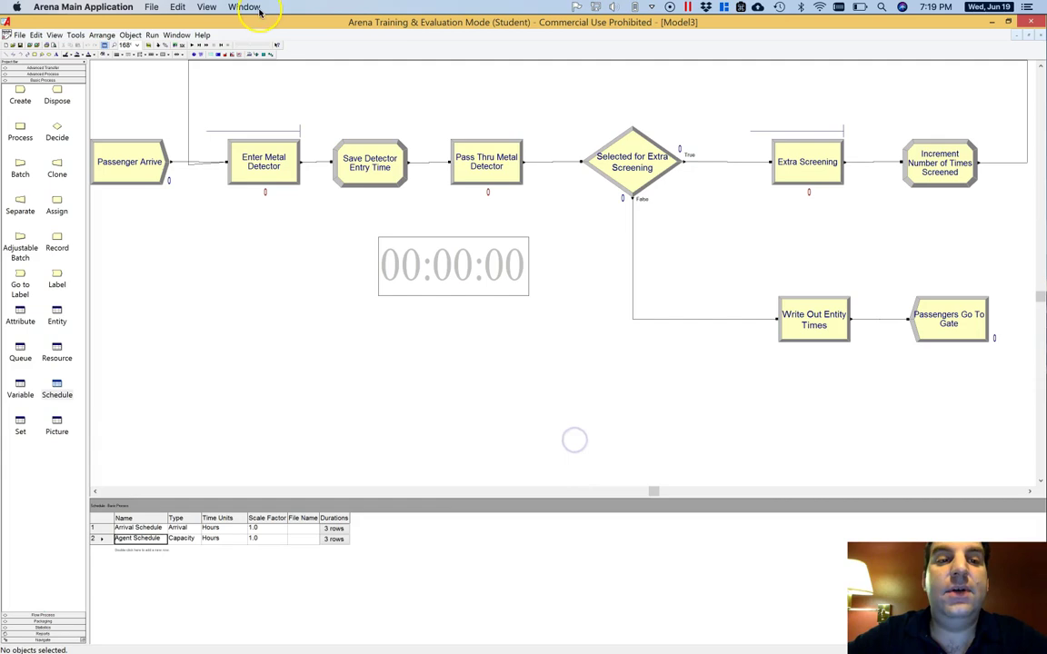
Run and fast-forward the scheduled model, pausing at 02:16:50 with 158 passengers arrived
{"action": "left_click", "coordinate": [193, 46]}
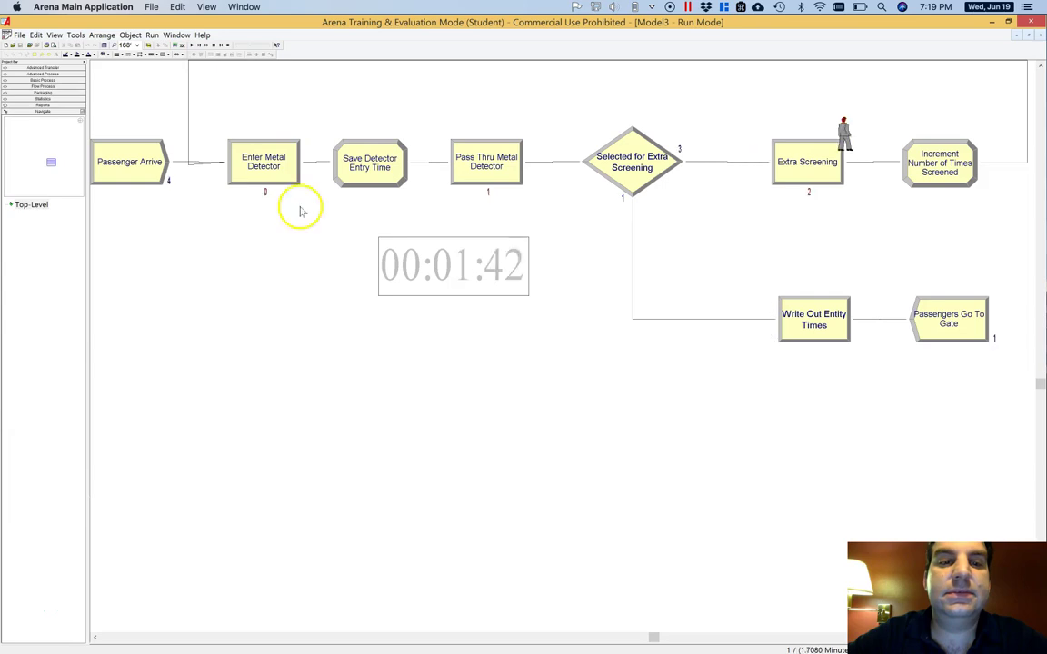
{"action": "left_click", "coordinate": [207, 45]}
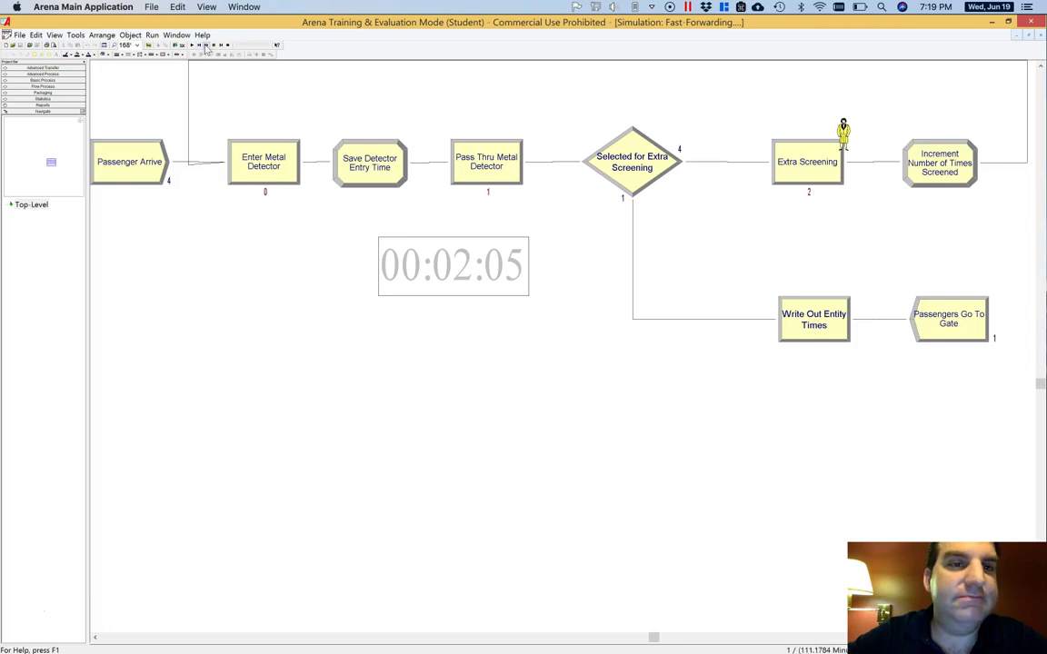
{"action": "left_click", "coordinate": [213, 45]}
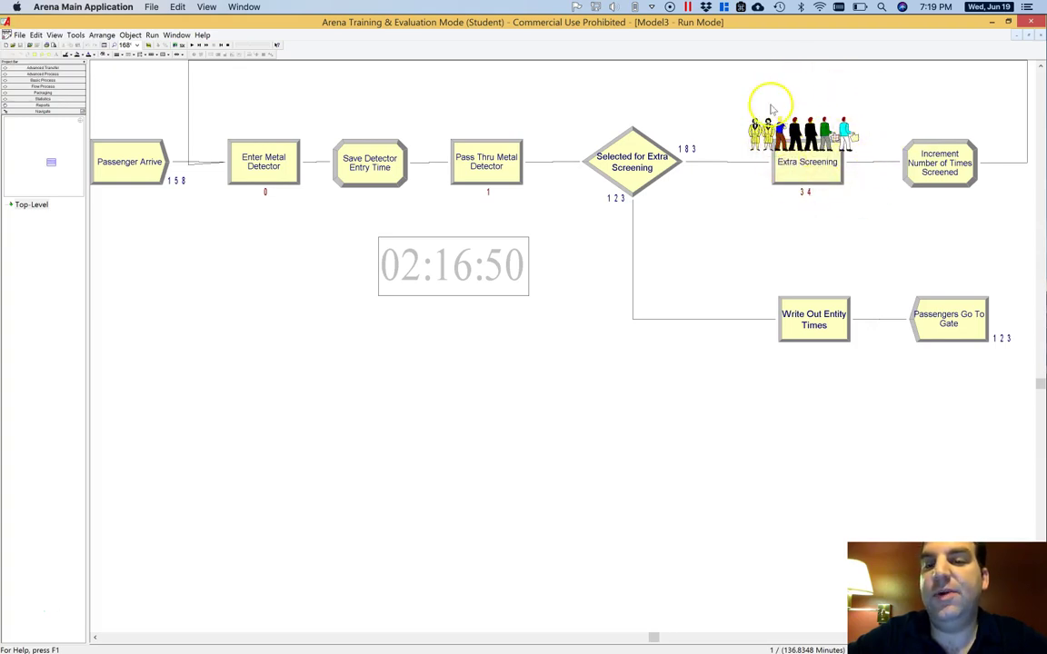
Fast-forward the run to completion with 568 passengers reaching the gate, decline the results, and switch to Excel
{"action": "left_click", "coordinate": [205, 47]}
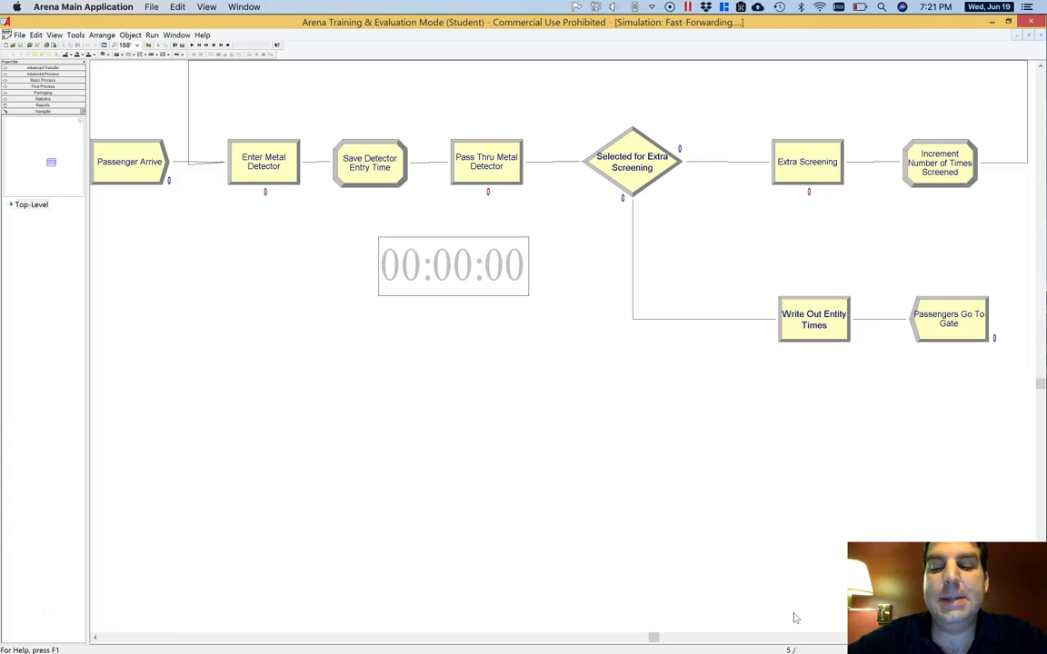
{"action": "left_click", "coordinate": [781, 641]}
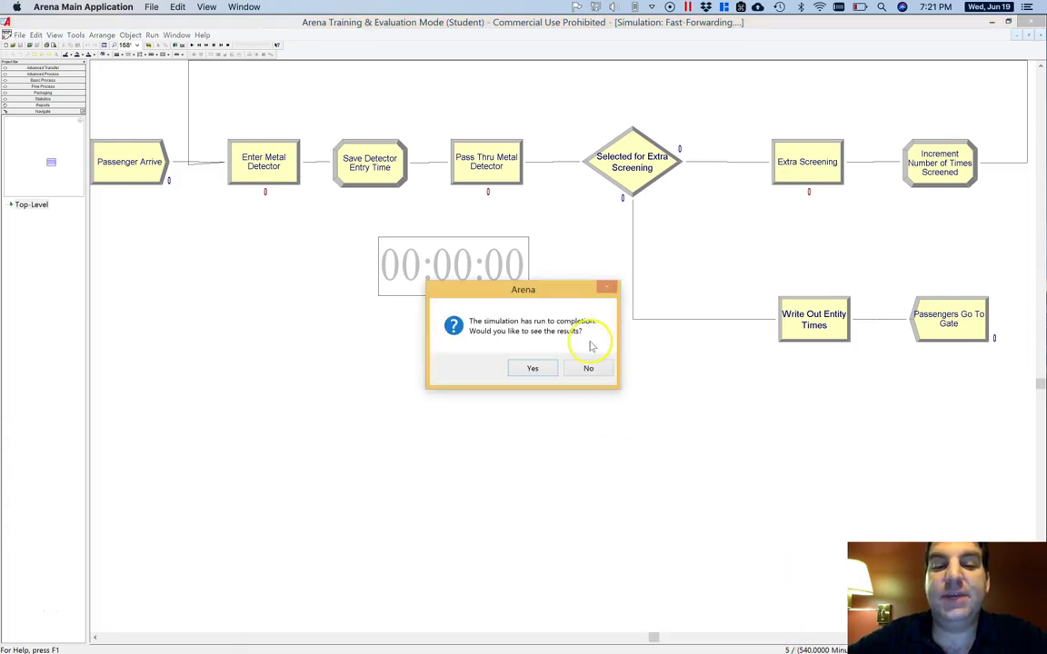
{"action": "left_click", "coordinate": [589, 365]}
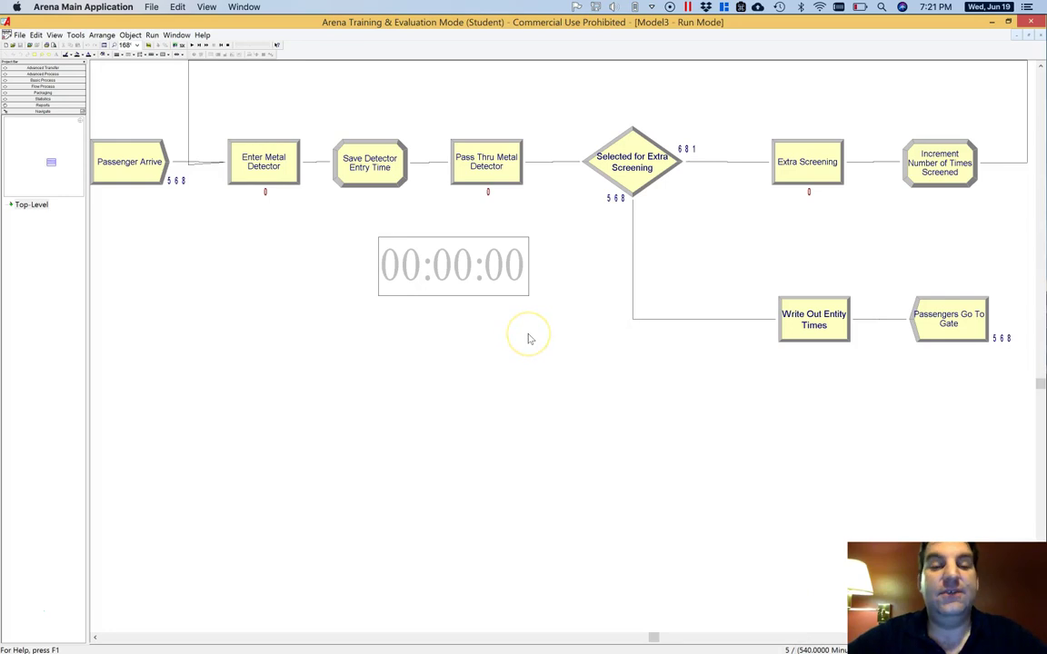
{"action": "key", "text": "super+Tab"}
{"action": "key", "text": "super+Tab"}
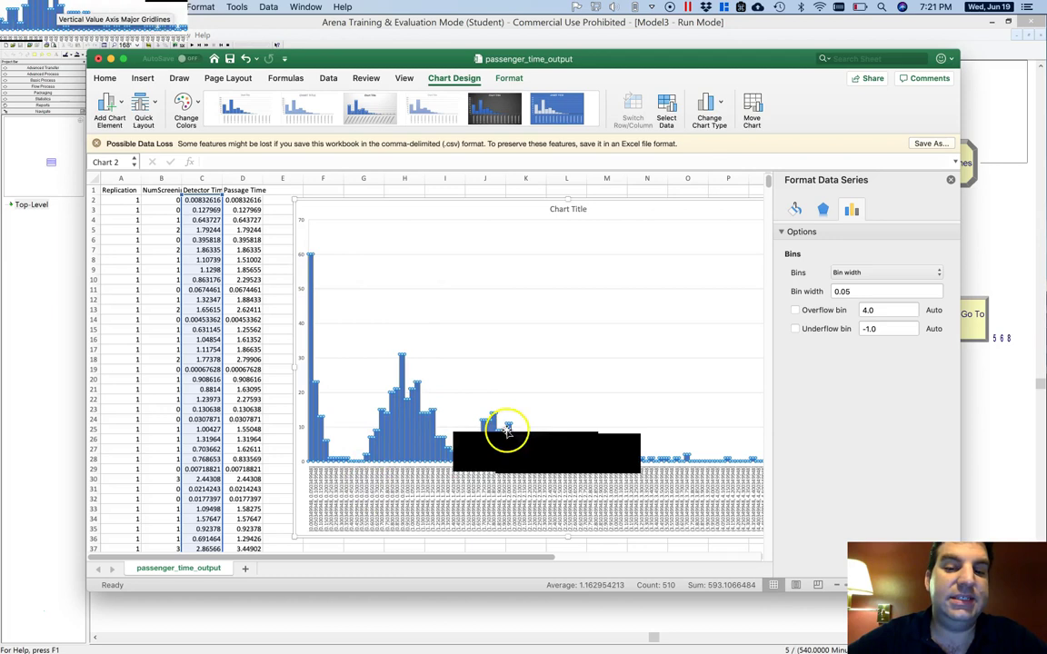
Discard the old output workbook and reopen the fresh passenger_time_output.csv from the Finder test folder
{"action": "left_click", "coordinate": [98, 58]}
{"action": "left_click", "coordinate": [489, 134]}
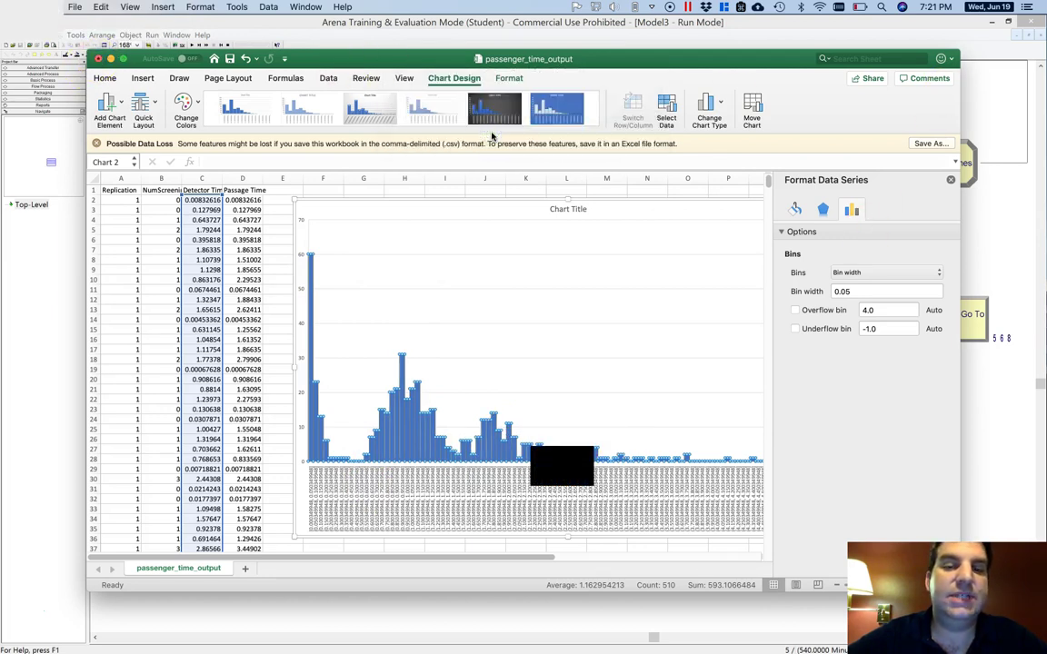
{"action": "key", "text": "super+Tab"}
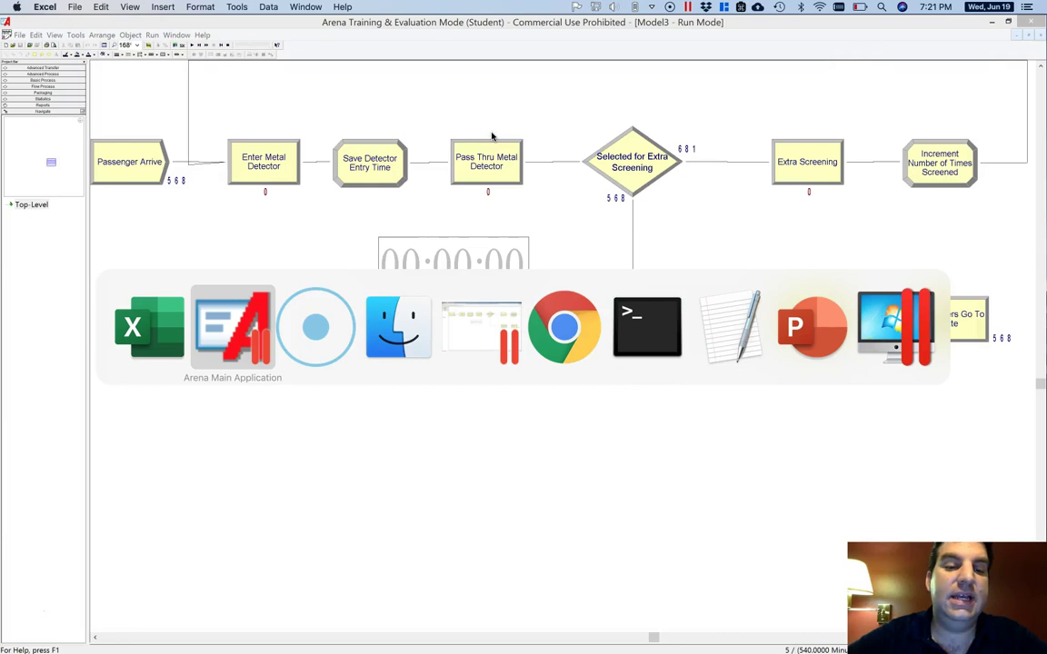
{"action": "key", "text": "super+Tab"}
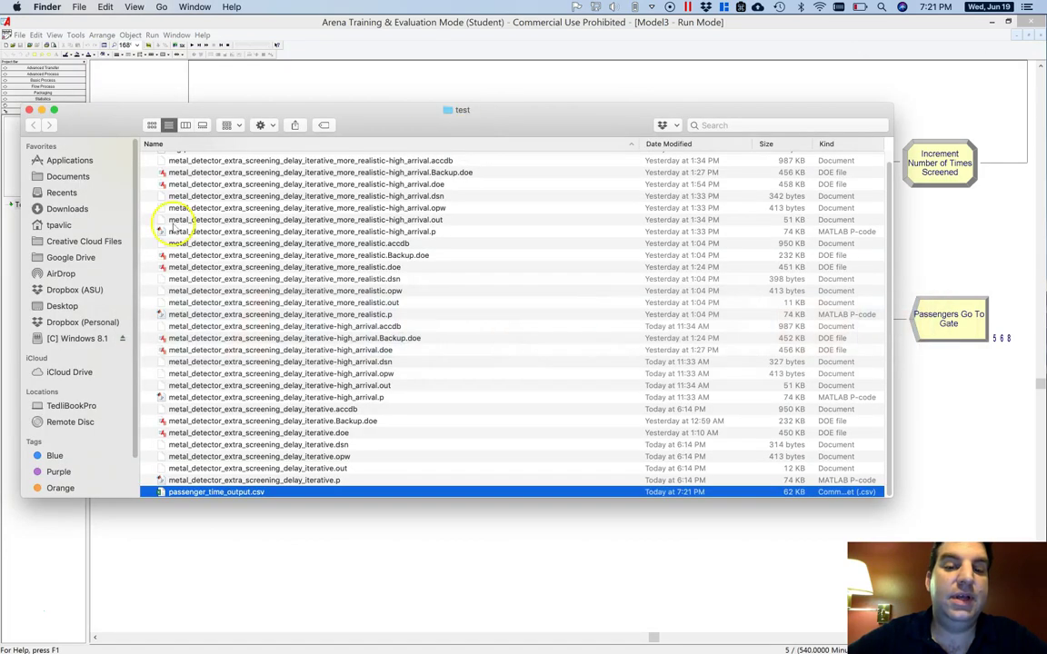
{"action": "left_click", "coordinate": [227, 493]}
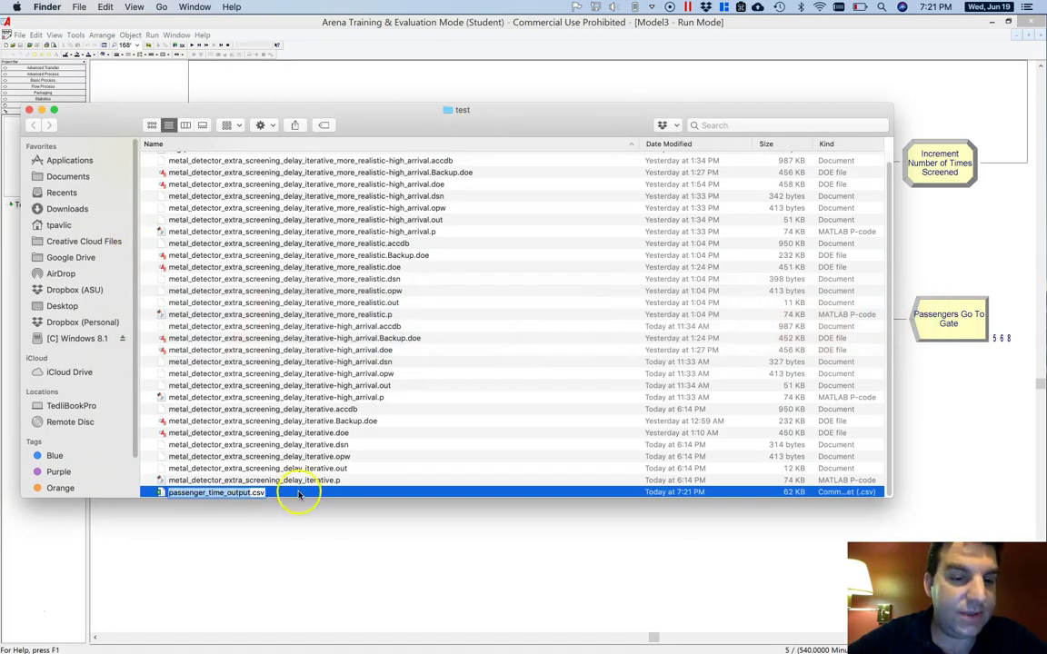
{"action": "left_click", "coordinate": [161, 494]}
{"action": "double_click", "coordinate": [161, 493]}
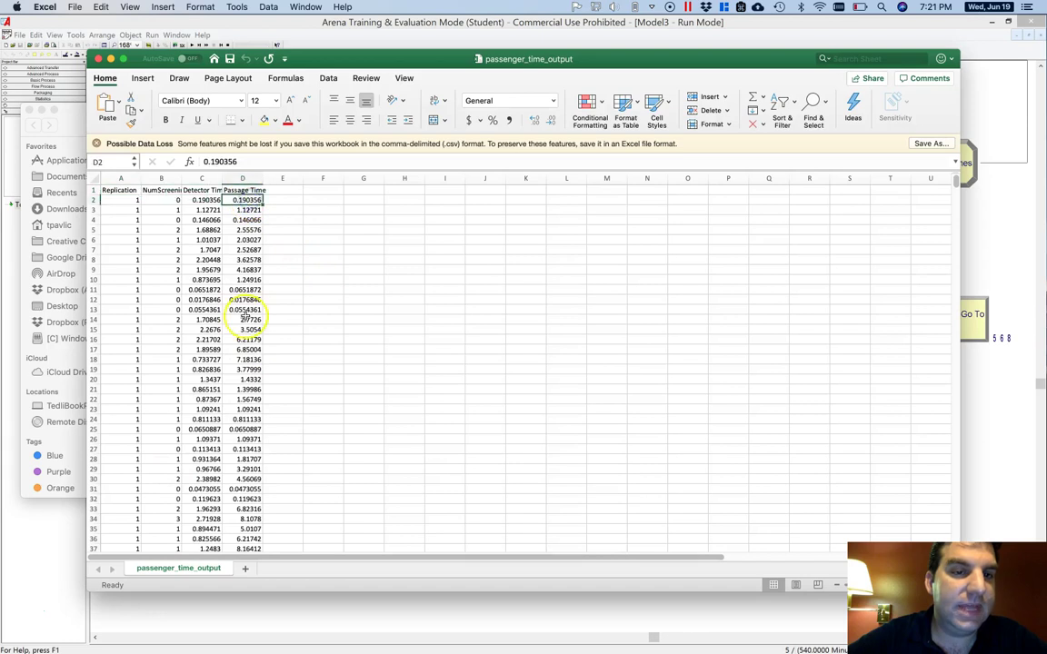
Find where replication 1 ends at row 552 and select detector times C2:C552
{"action": "scroll", "coordinate": [245, 314], "scroll_direction": "down", "scroll_amount": 15}
{"action": "scroll", "coordinate": [245, 314], "scroll_direction": "up", "scroll_amount": 15}
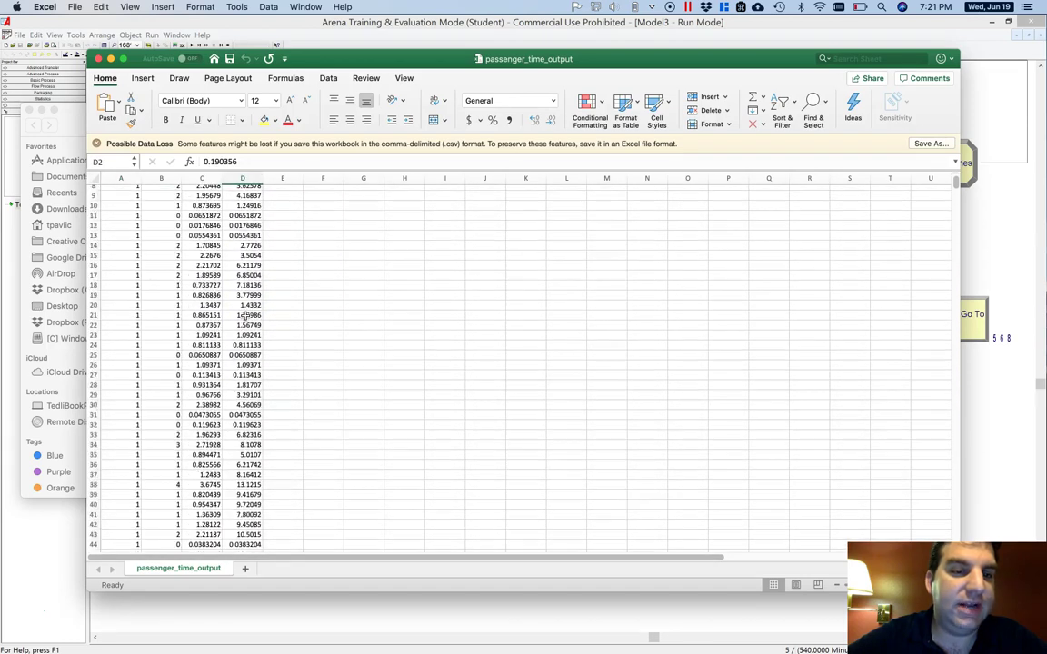
{"action": "scroll", "coordinate": [245, 314], "scroll_direction": "up", "scroll_amount": 3}
{"action": "scroll", "coordinate": [209, 341], "scroll_direction": "down", "scroll_amount": 12}
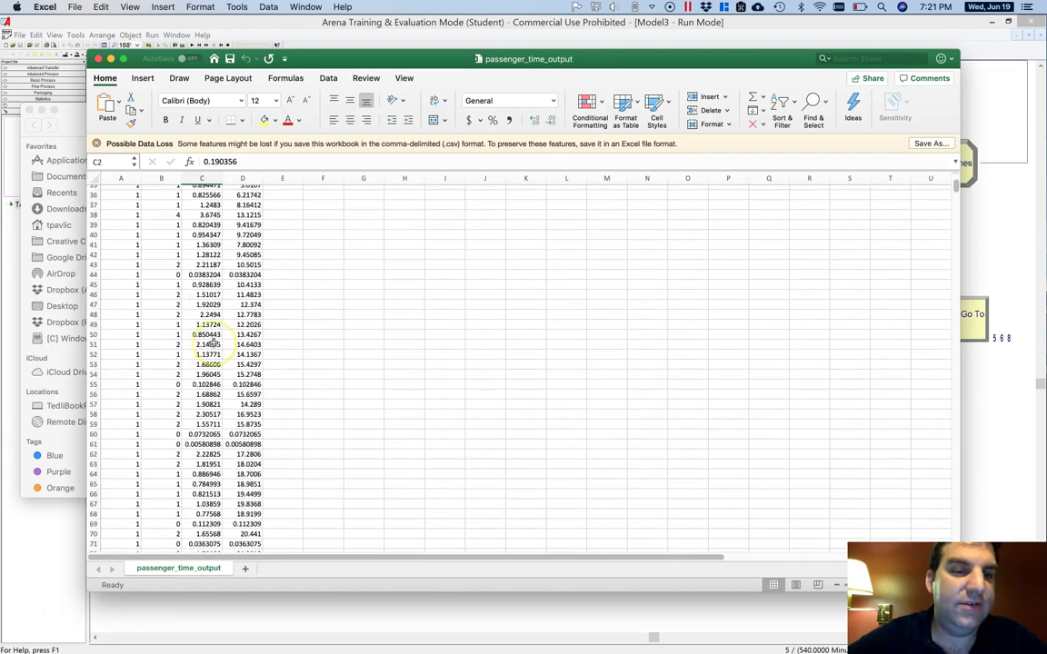
{"action": "scroll", "coordinate": [209, 343], "scroll_direction": "down", "scroll_amount": 20}
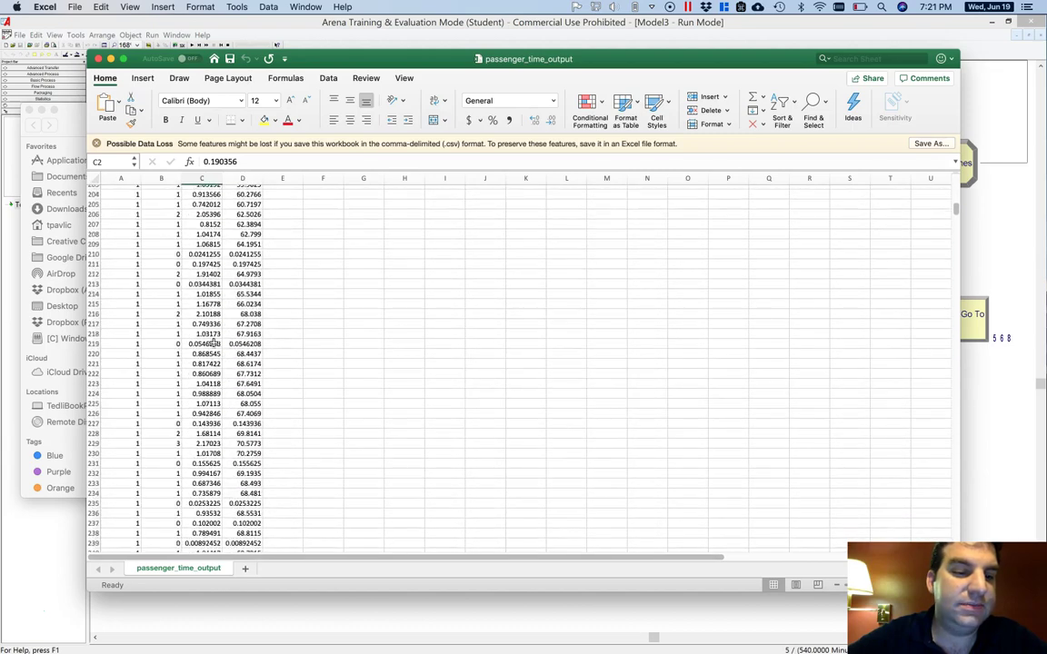
{"action": "scroll", "coordinate": [211, 342], "scroll_direction": "down", "scroll_amount": 20}
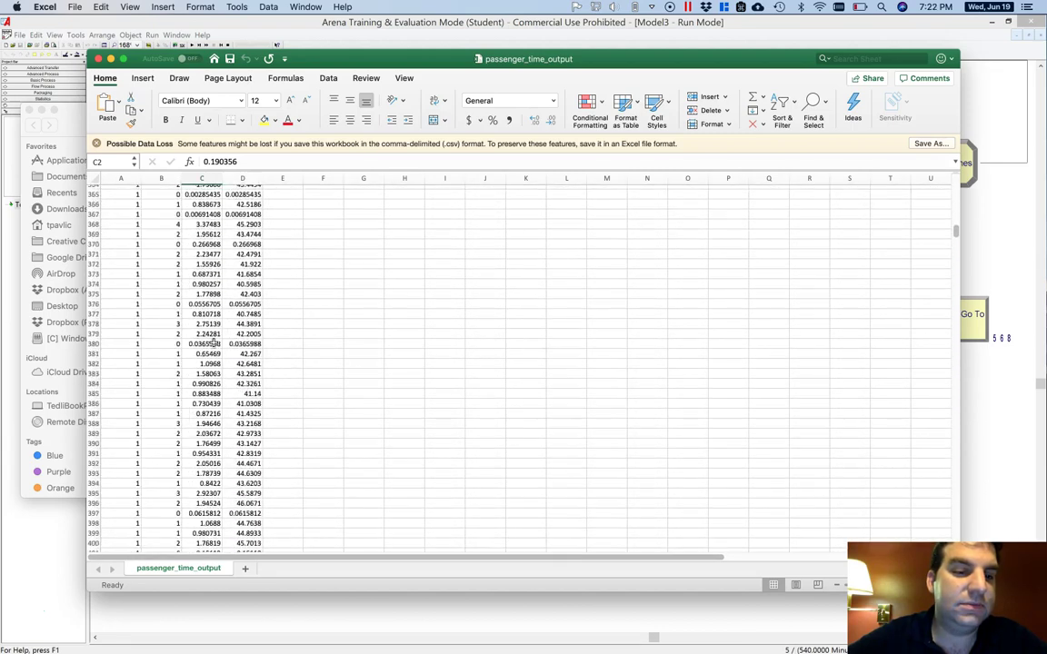
{"action": "scroll", "coordinate": [211, 342], "scroll_direction": "down", "scroll_amount": 20}
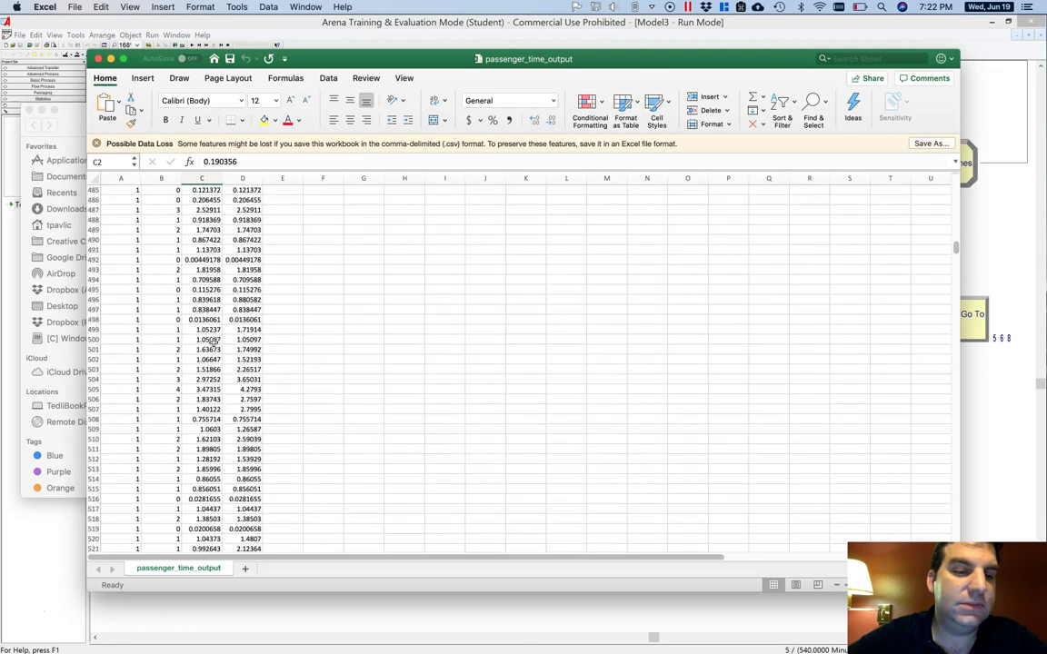
{"action": "scroll", "coordinate": [211, 341], "scroll_direction": "down", "scroll_amount": 20}
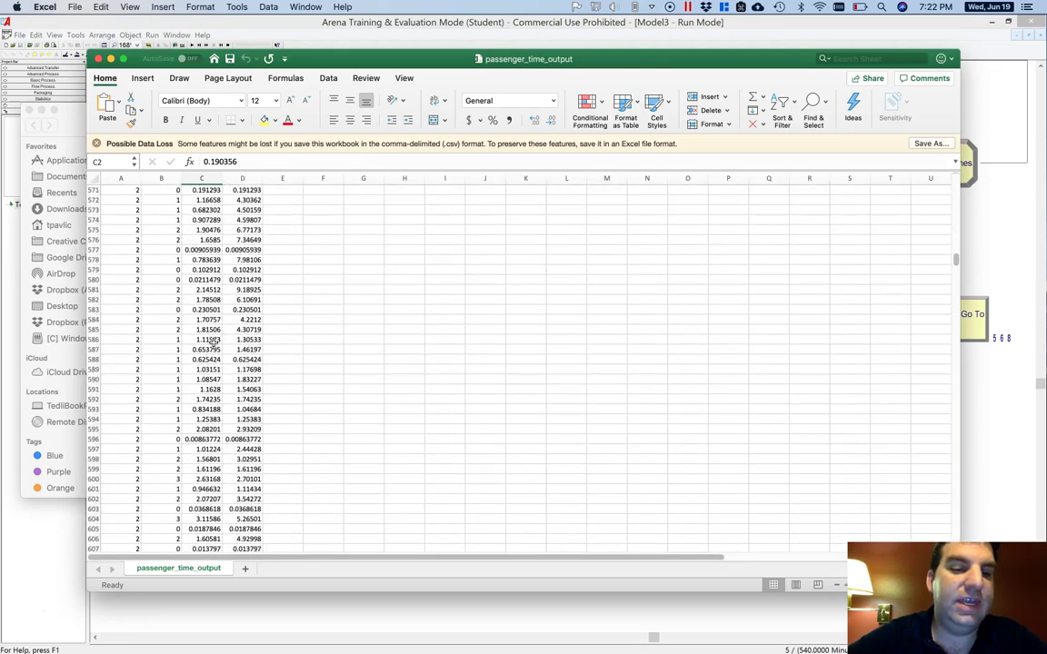
{"action": "scroll", "coordinate": [211, 342], "scroll_direction": "up", "scroll_amount": 5}
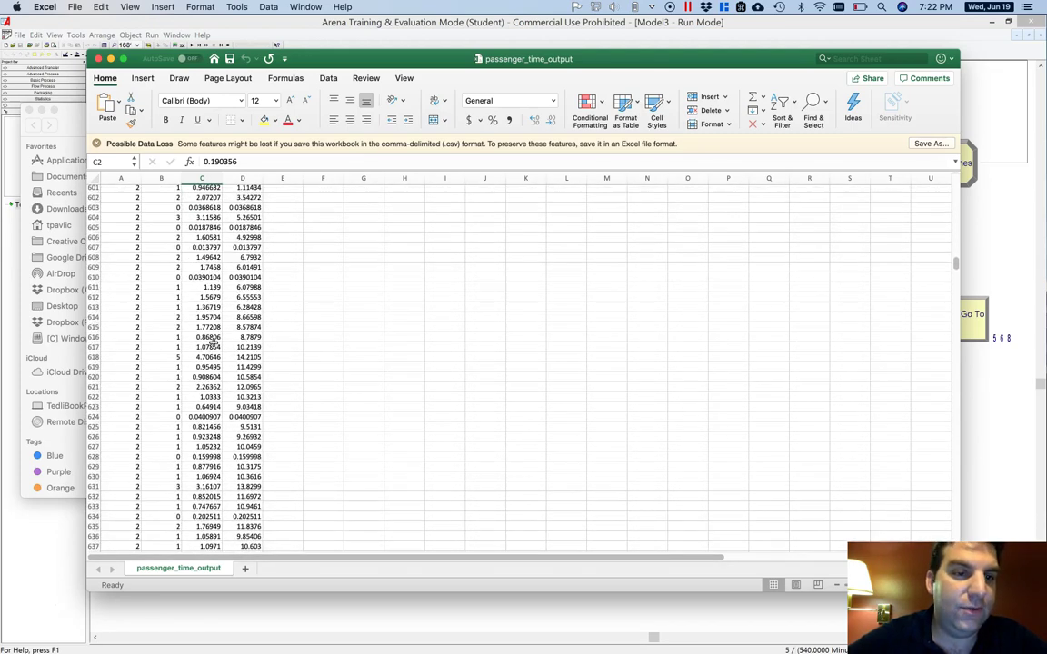
{"action": "scroll", "coordinate": [214, 342], "scroll_direction": "up", "scroll_amount": 20}
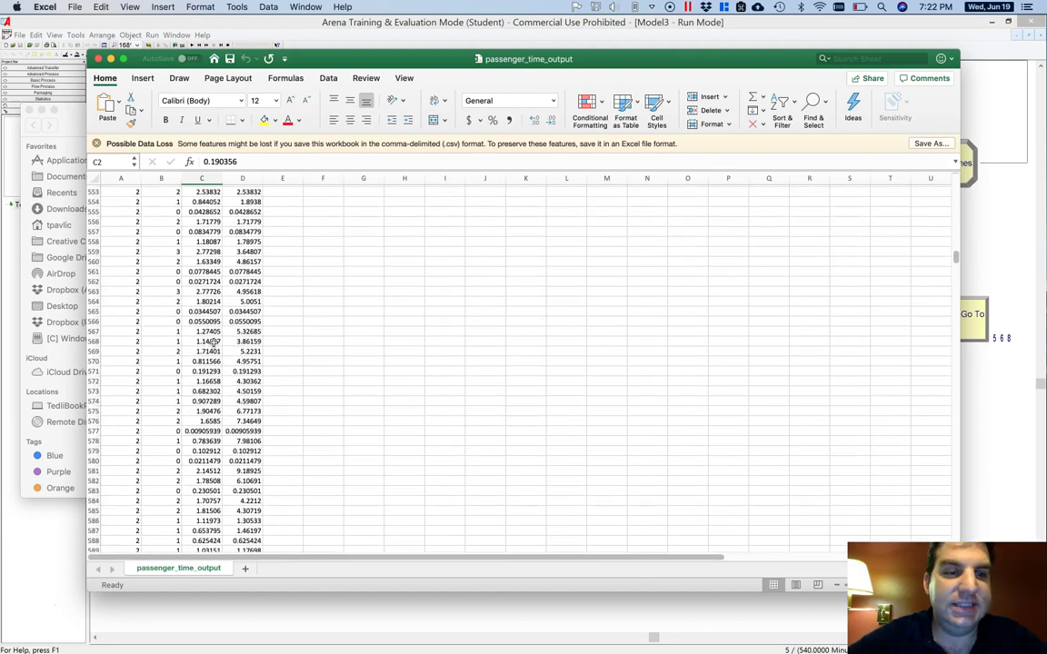
{"action": "scroll", "coordinate": [211, 341], "scroll_direction": "down", "scroll_amount": 1}
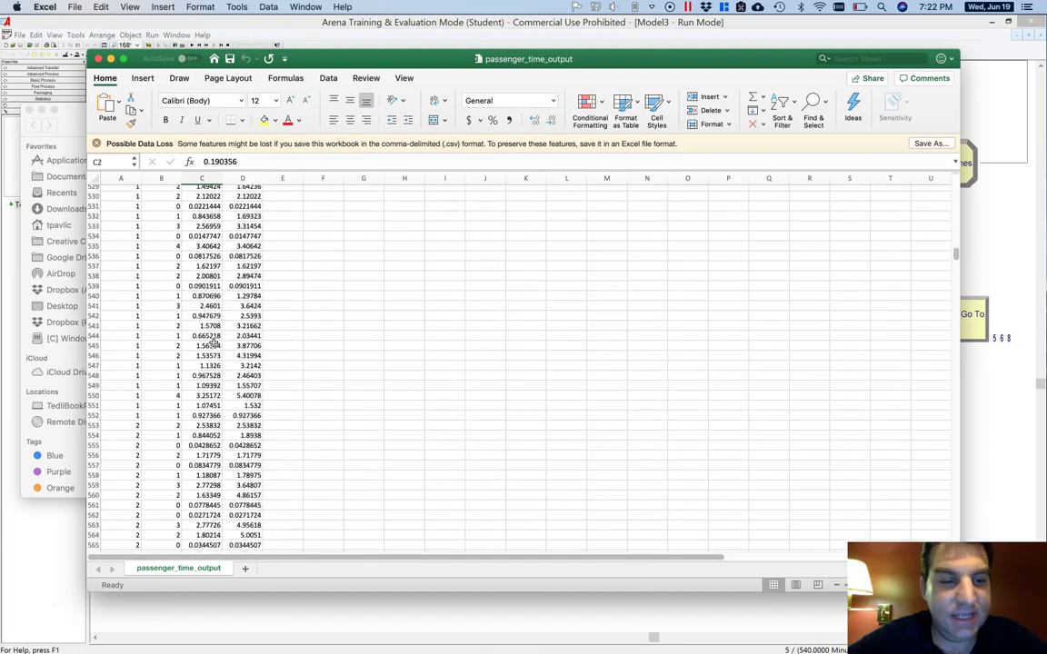
{"action": "left_click", "coordinate": [206, 416], "text": "shift"}
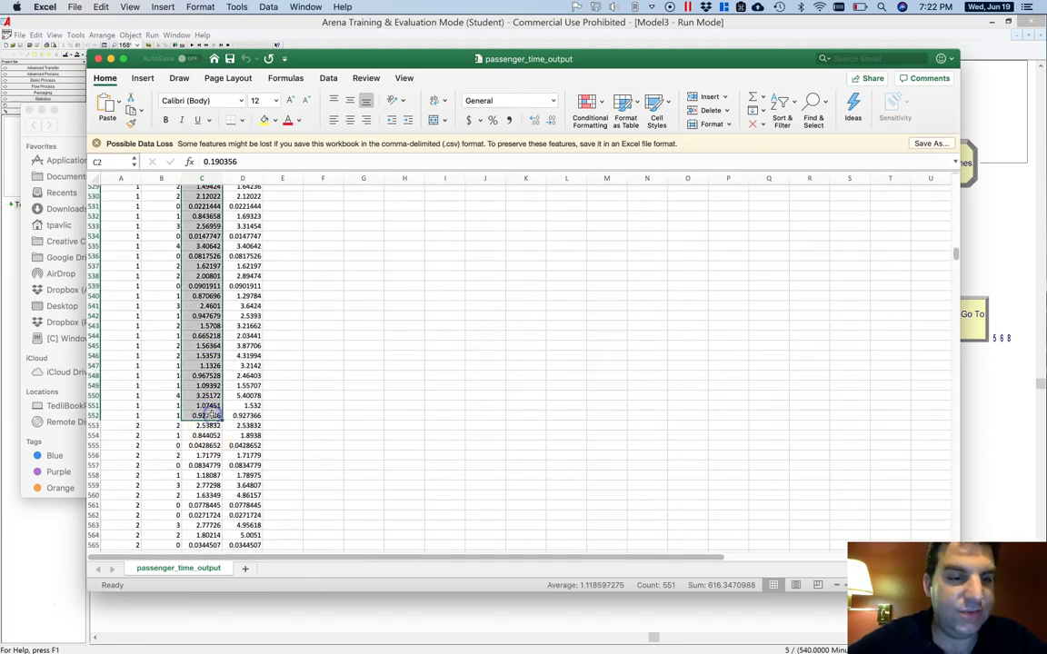
Insert a histogram of the selected times, placed and enlarged beside the data
{"action": "left_click", "coordinate": [143, 79]}
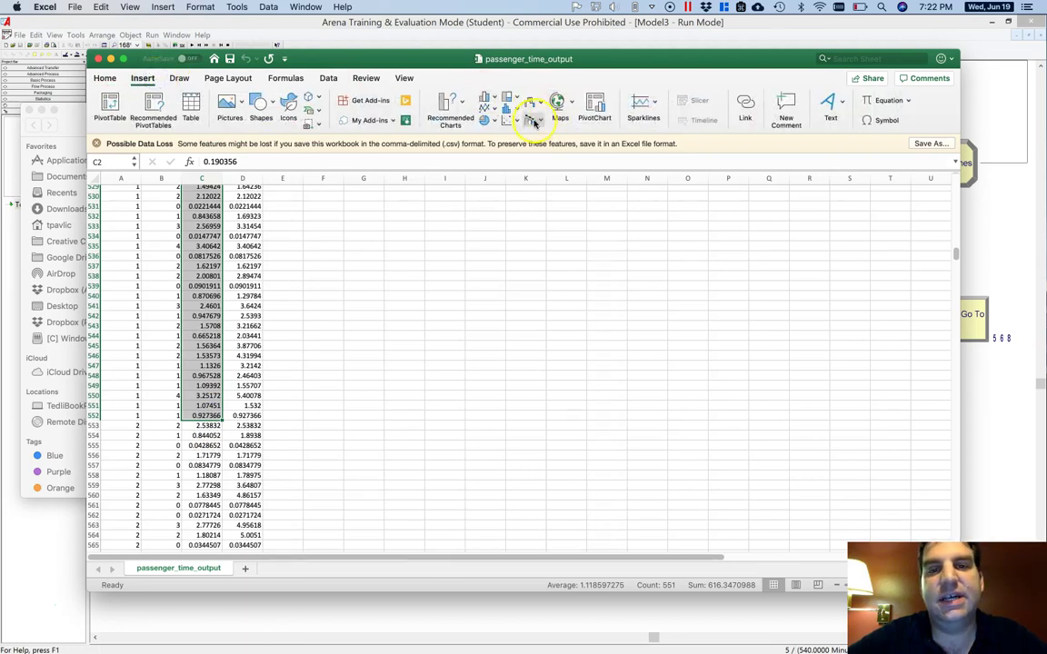
{"action": "left_click", "coordinate": [507, 109]}
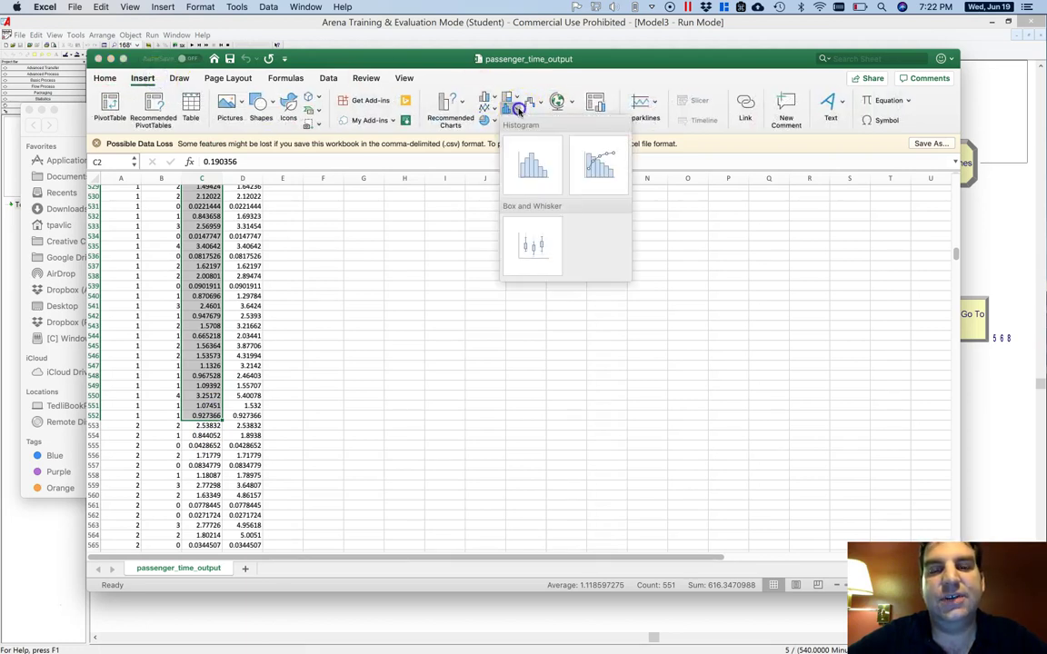
{"action": "left_click", "coordinate": [527, 153]}
{"action": "left_click_drag", "start_coordinate": [495, 298], "coordinate": [359, 409]}
{"action": "left_click_drag", "start_coordinate": [504, 387], "coordinate": [881, 202]}
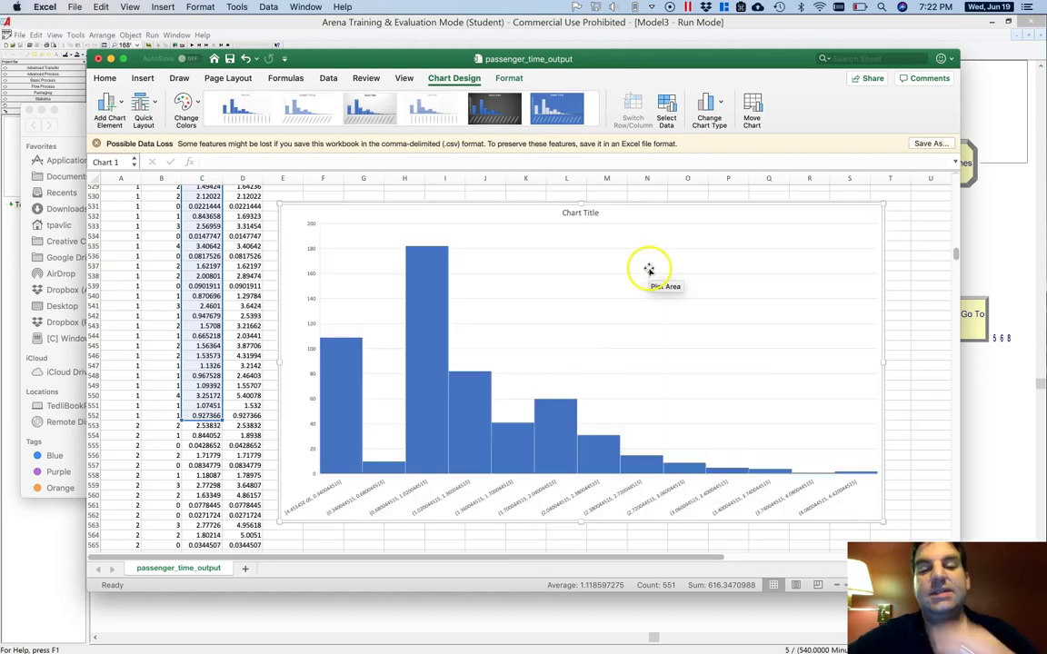
Set the histogram bins to a fixed bin width of 0.05
{"action": "right_click", "coordinate": [469, 431]}
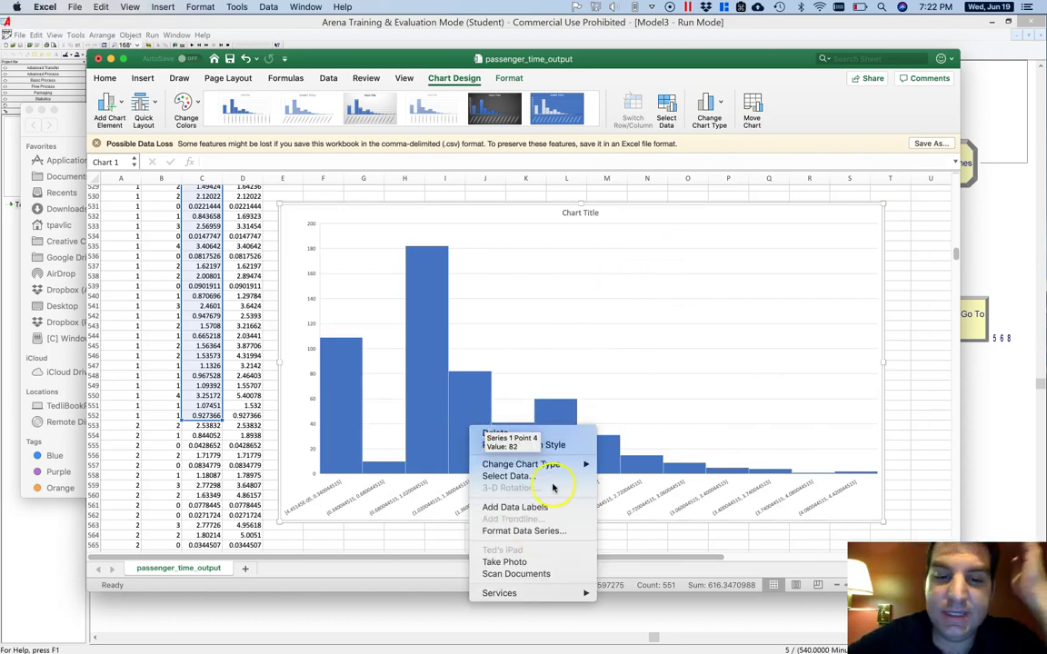
{"action": "left_click", "coordinate": [550, 534]}
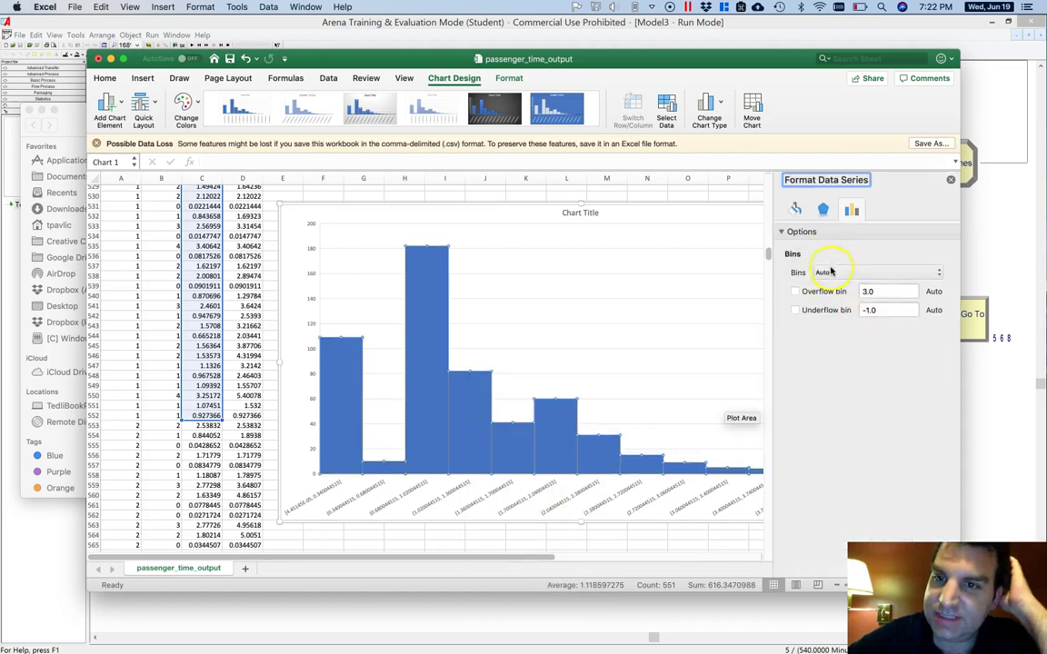
{"action": "left_click", "coordinate": [829, 271]}
{"action": "left_click", "coordinate": [829, 282]}
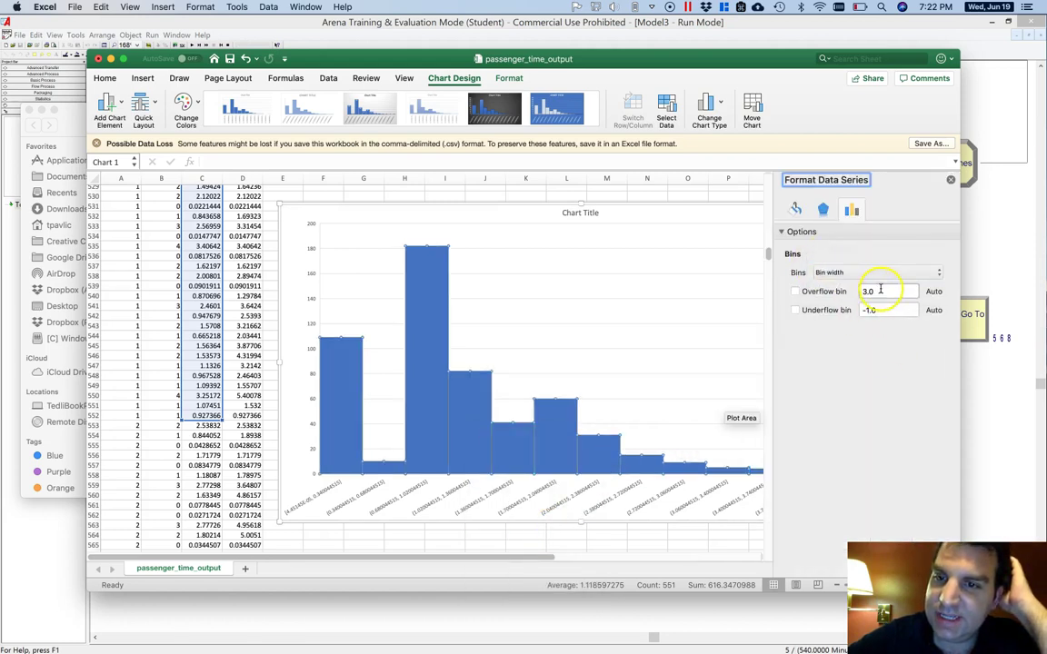
{"action": "left_click_drag", "start_coordinate": [899, 291], "coordinate": [813, 292]}
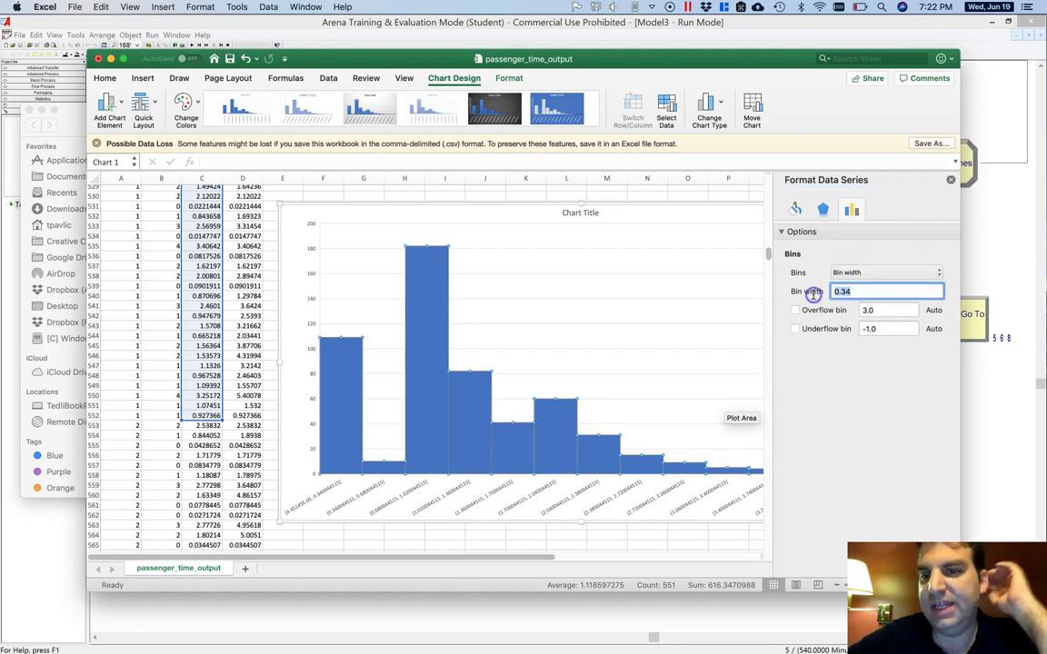
{"action": "type", "text": "0.1"}
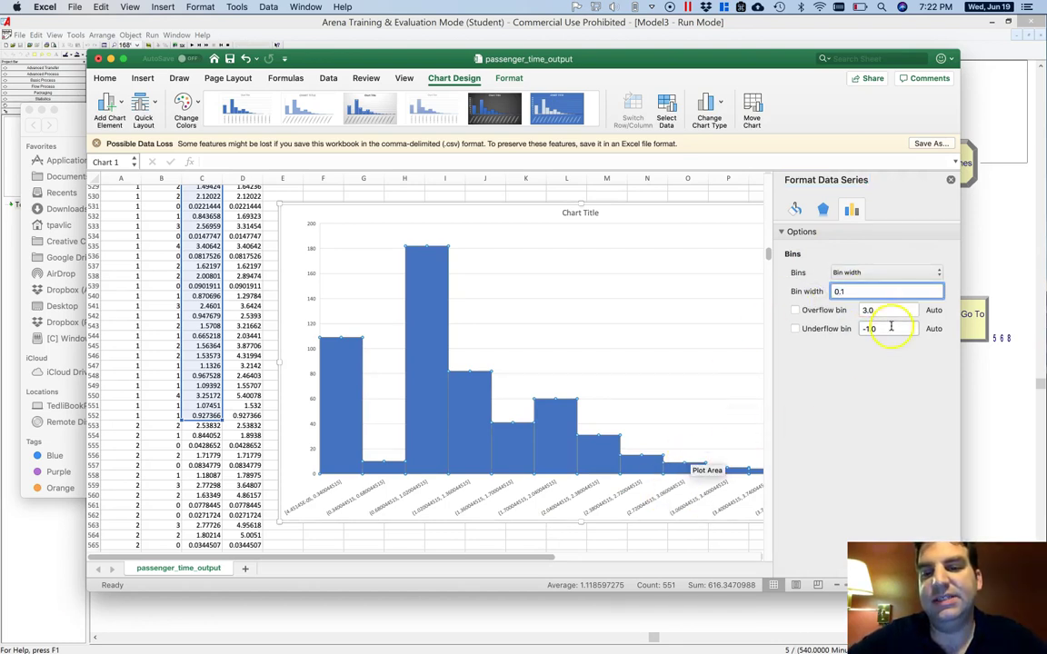
{"action": "left_click", "coordinate": [907, 307]}
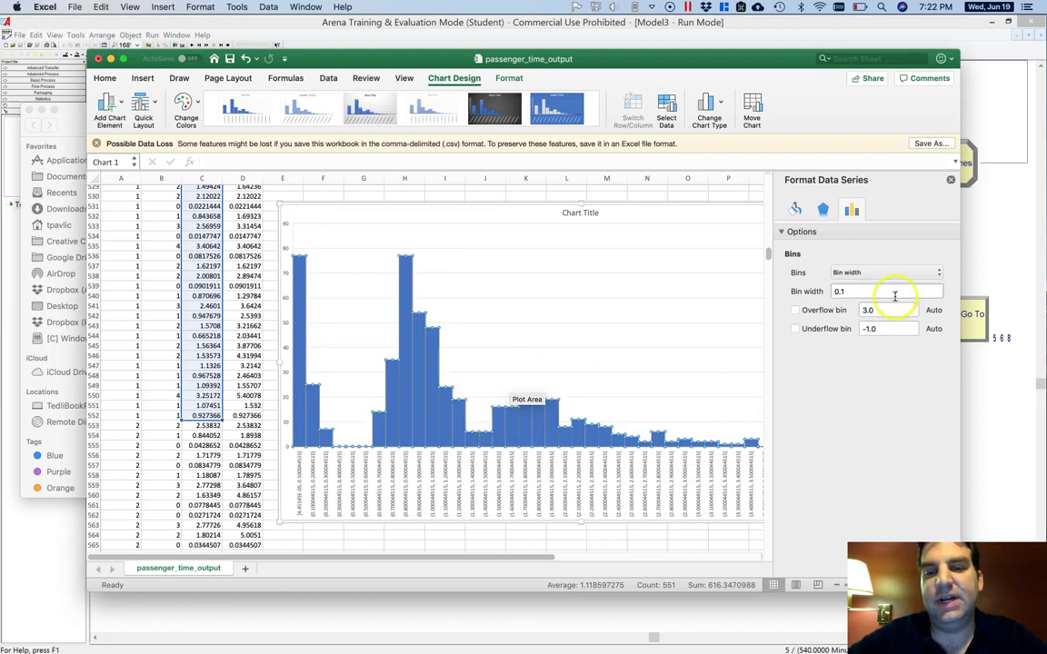
{"action": "left_click", "coordinate": [889, 291]}
{"action": "key", "text": "BackSpace"}
{"action": "type", "text": "2"}
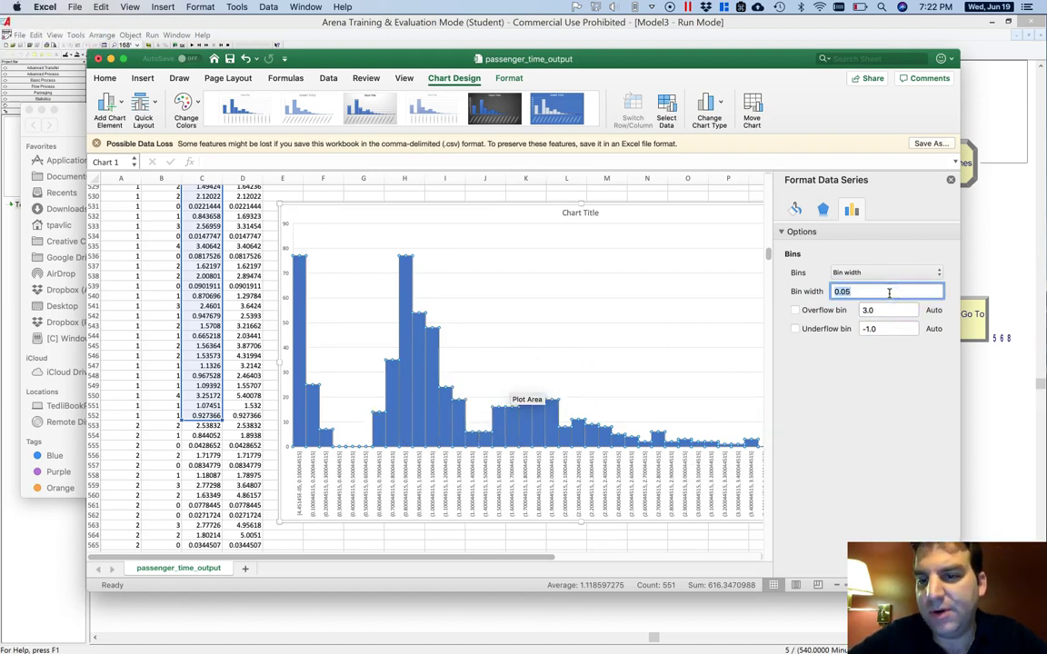
{"action": "left_click", "coordinate": [869, 332]}
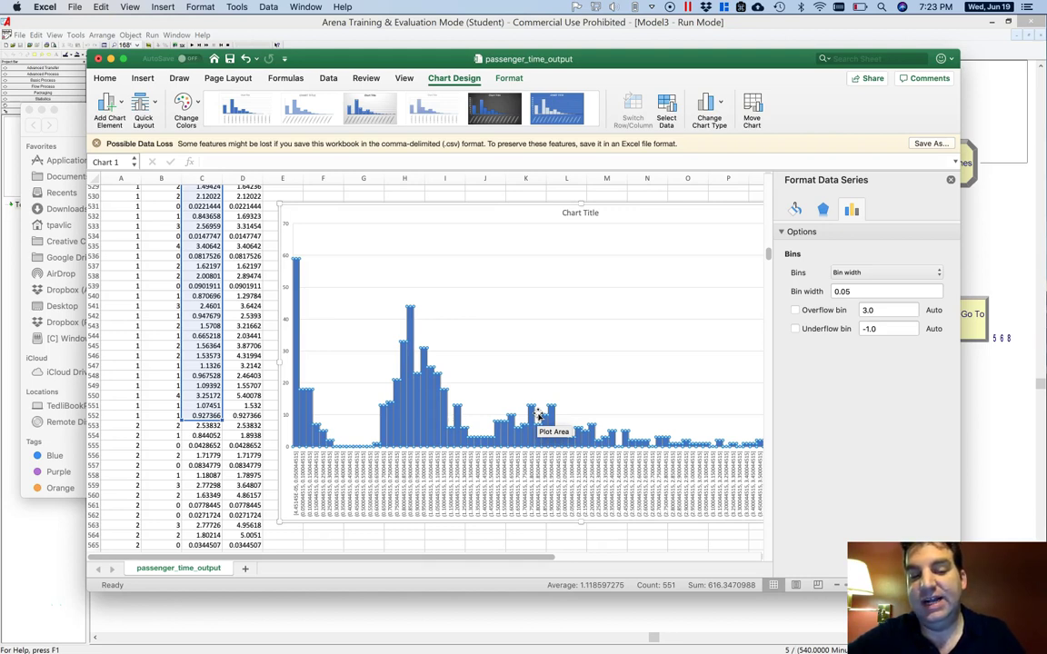
Remove the old chart and insert a histogram of Passage Time D2:D552 spanning columns F to O
{"action": "left_click", "coordinate": [251, 416]}
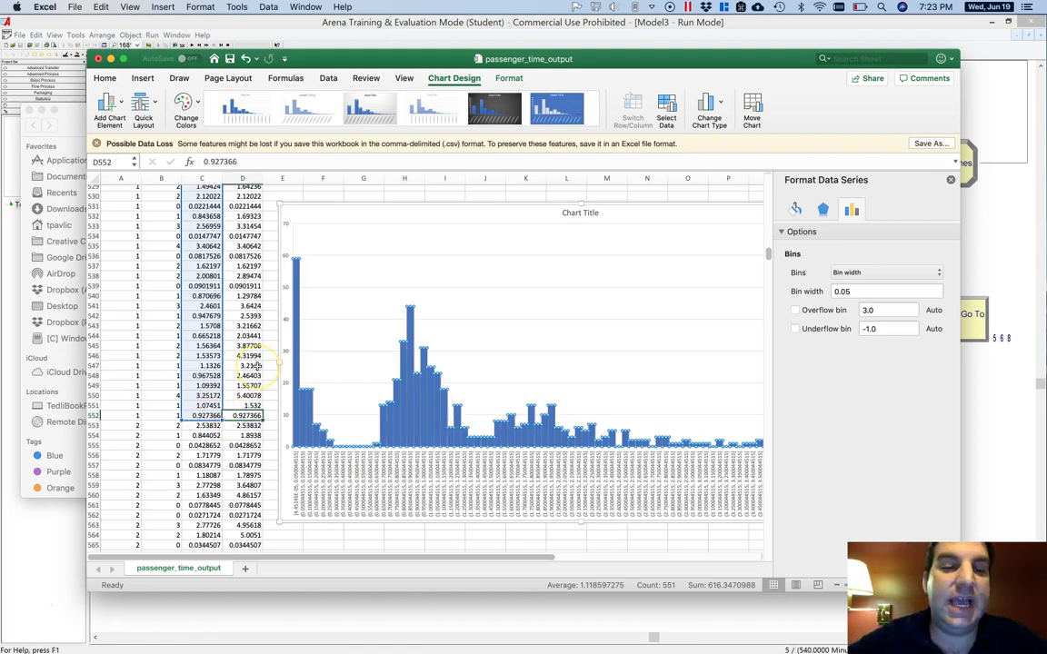
{"action": "key", "text": "super+z"}
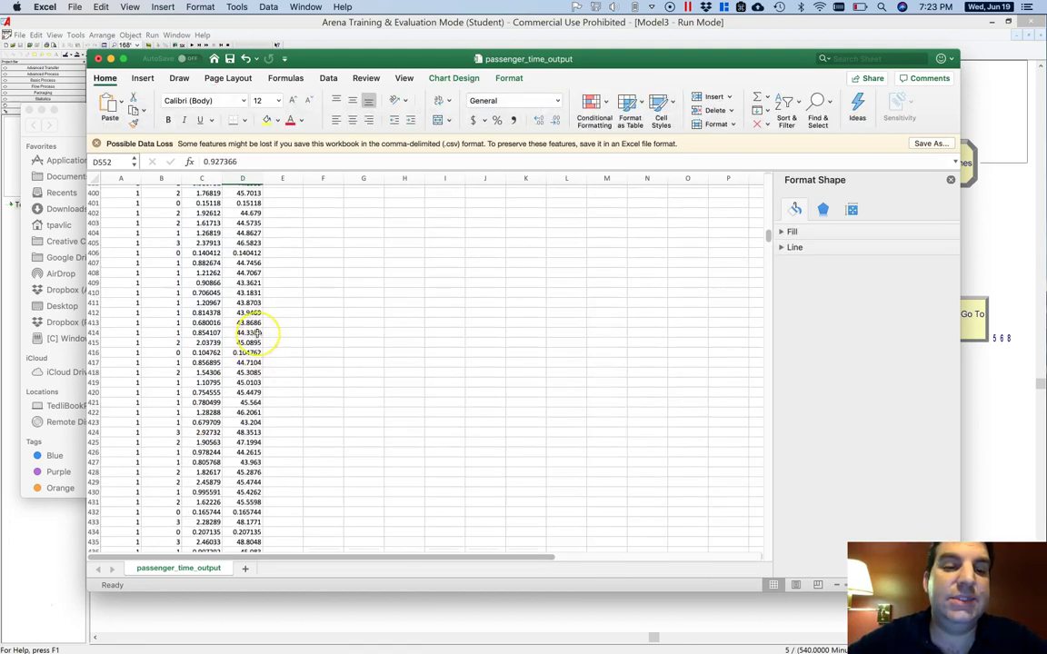
{"action": "scroll", "coordinate": [252, 329], "scroll_direction": "up", "scroll_amount": 20}
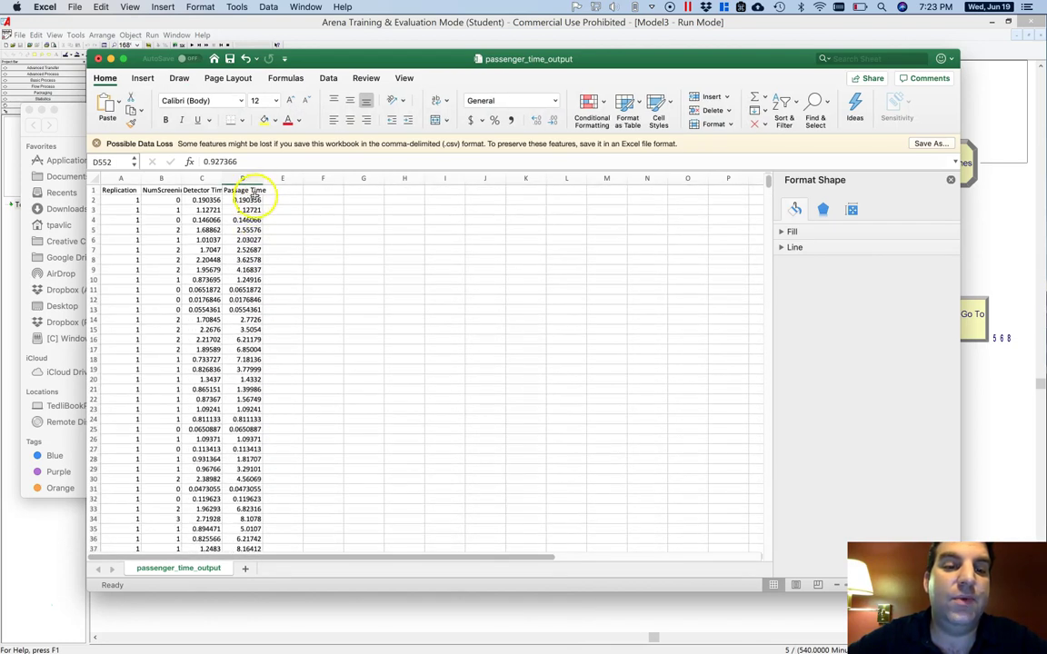
{"action": "left_click", "coordinate": [251, 200], "text": "shift"}
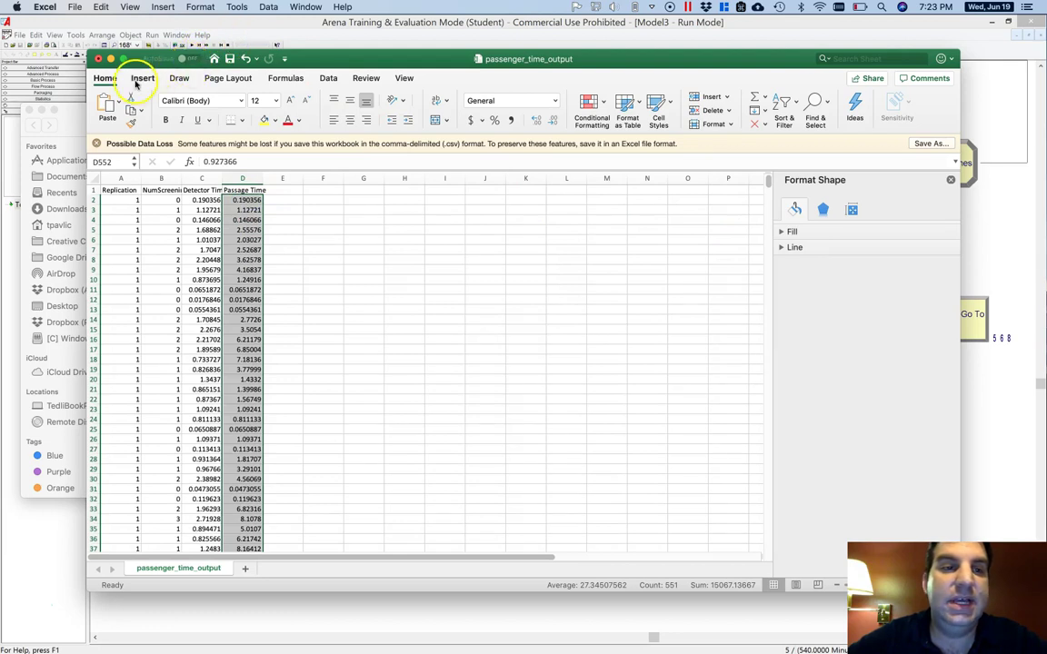
{"action": "left_click", "coordinate": [138, 80]}
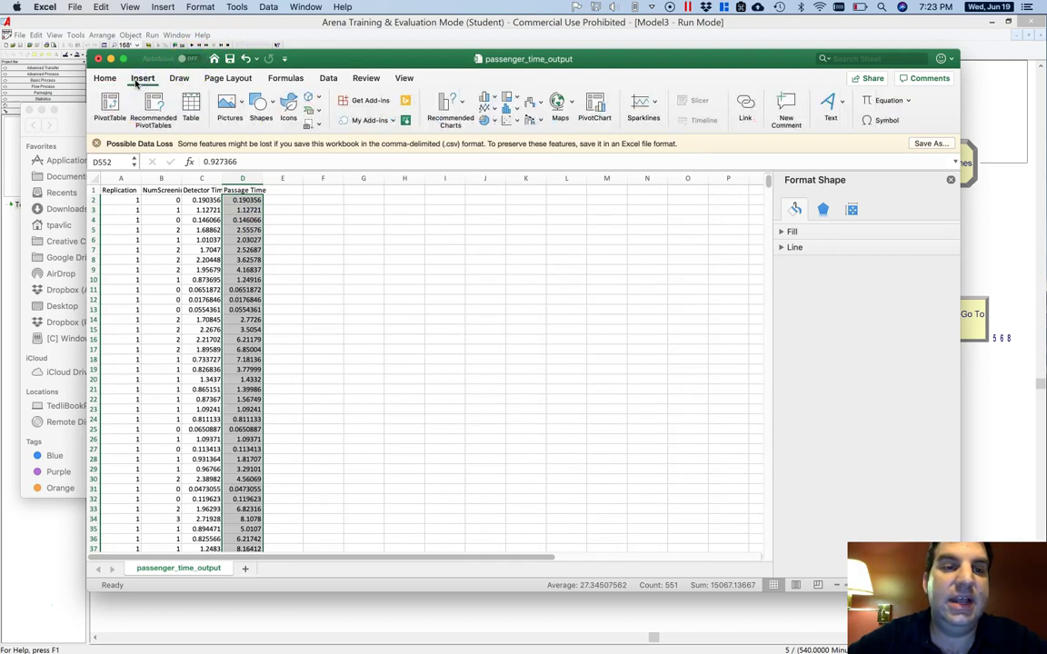
{"action": "left_click", "coordinate": [516, 105]}
{"action": "left_click", "coordinate": [533, 164]}
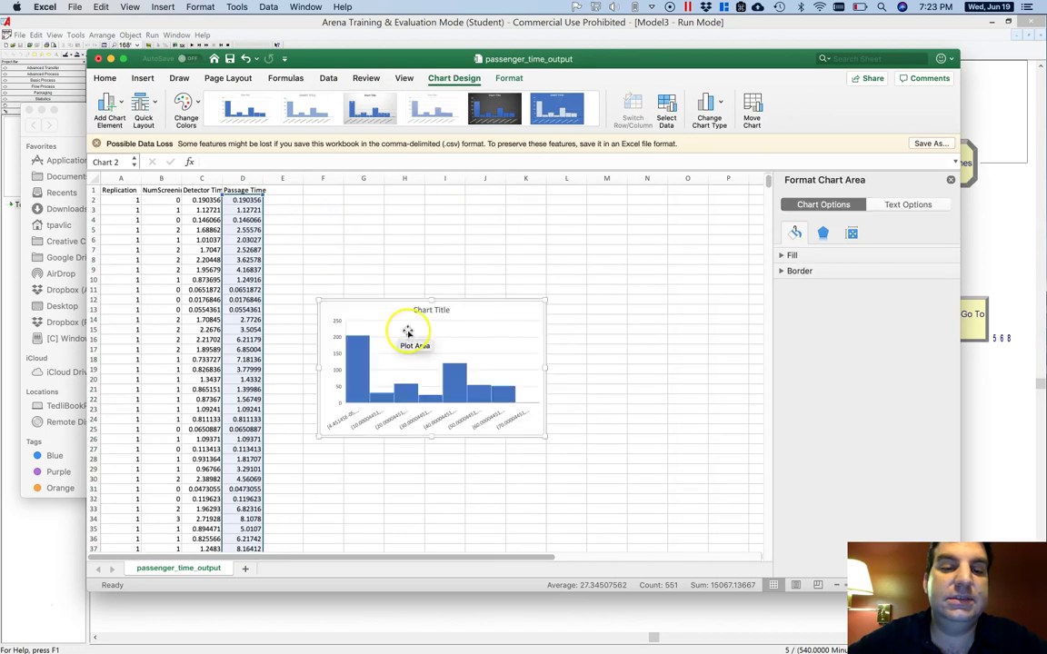
{"action": "left_click_drag", "start_coordinate": [374, 303], "coordinate": [350, 225]}
{"action": "left_click_drag", "start_coordinate": [518, 353], "coordinate": [738, 525]}
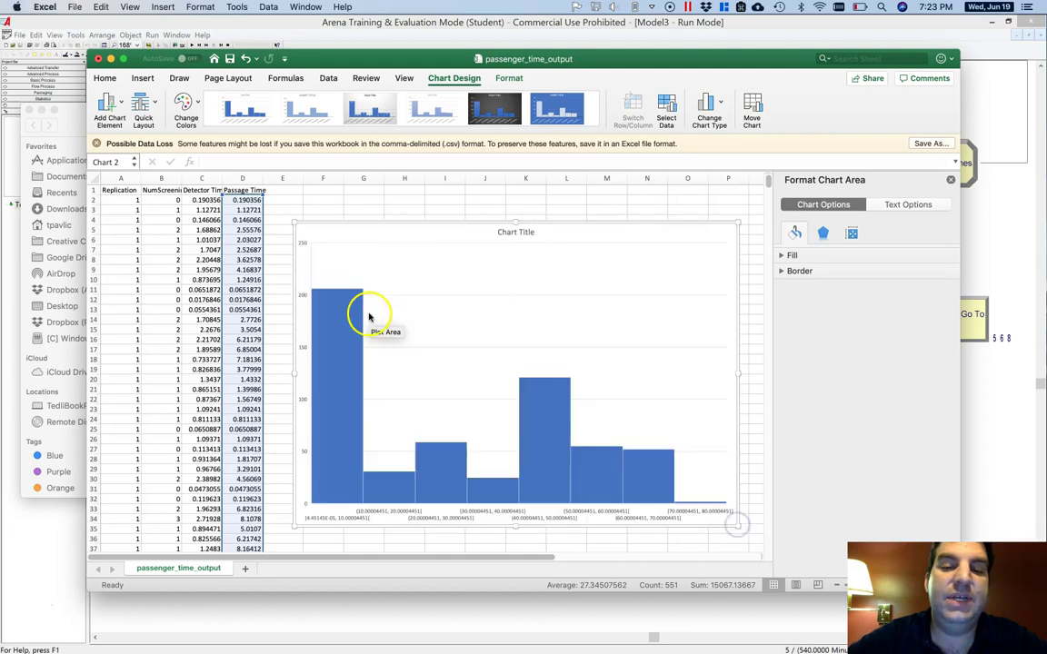
Set the new histogram's bins to a fixed bin width of 2
{"action": "right_click", "coordinate": [332, 343]}
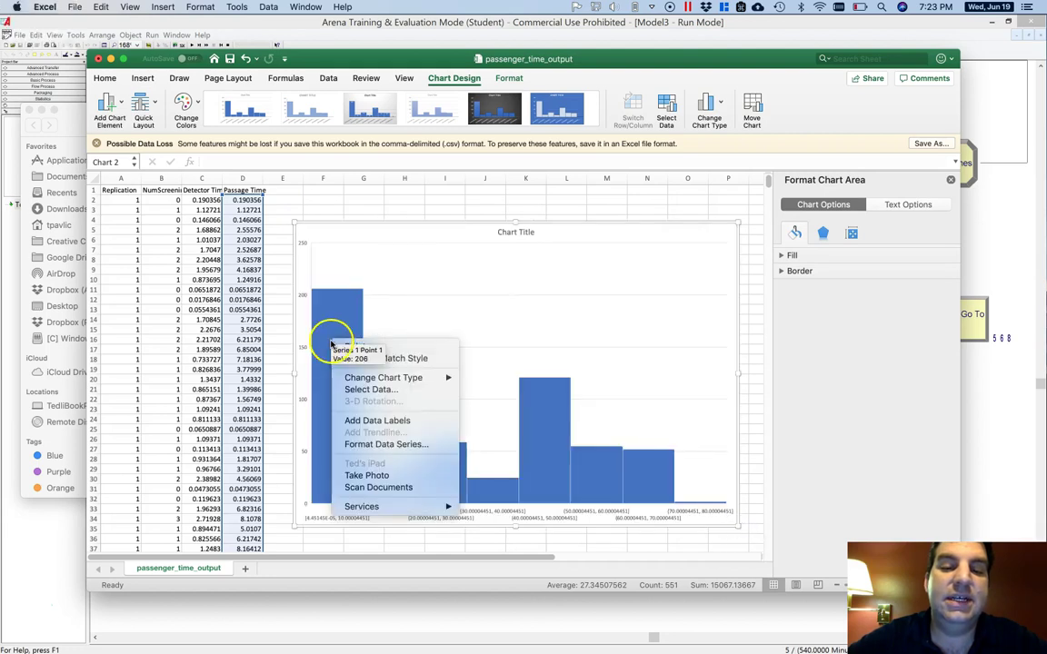
{"action": "left_click", "coordinate": [411, 446]}
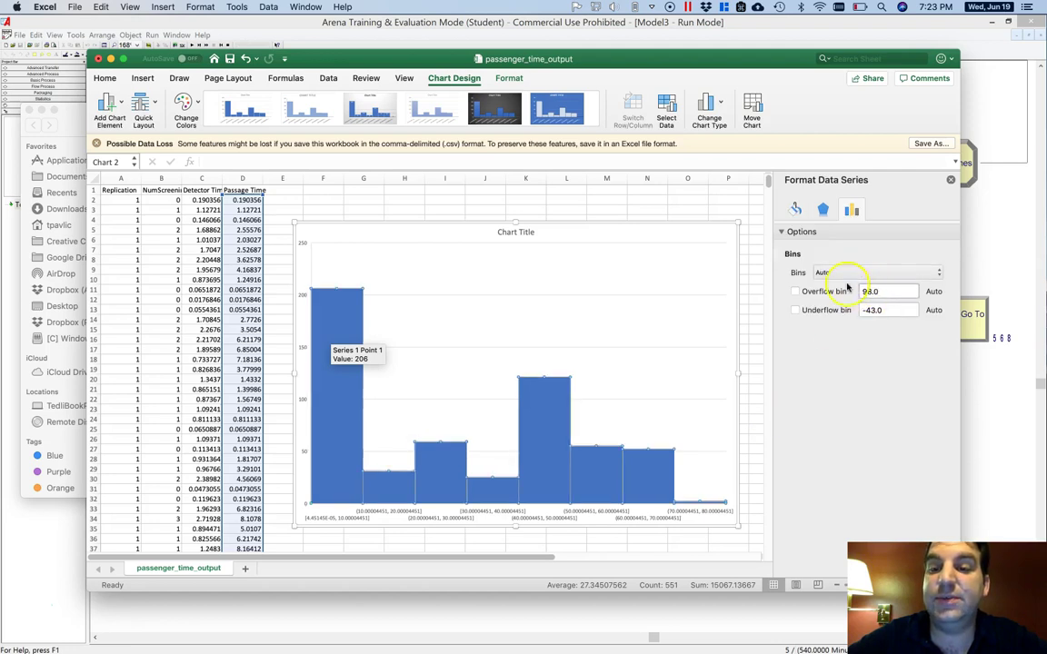
{"action": "left_click", "coordinate": [845, 272]}
{"action": "left_click", "coordinate": [822, 280]}
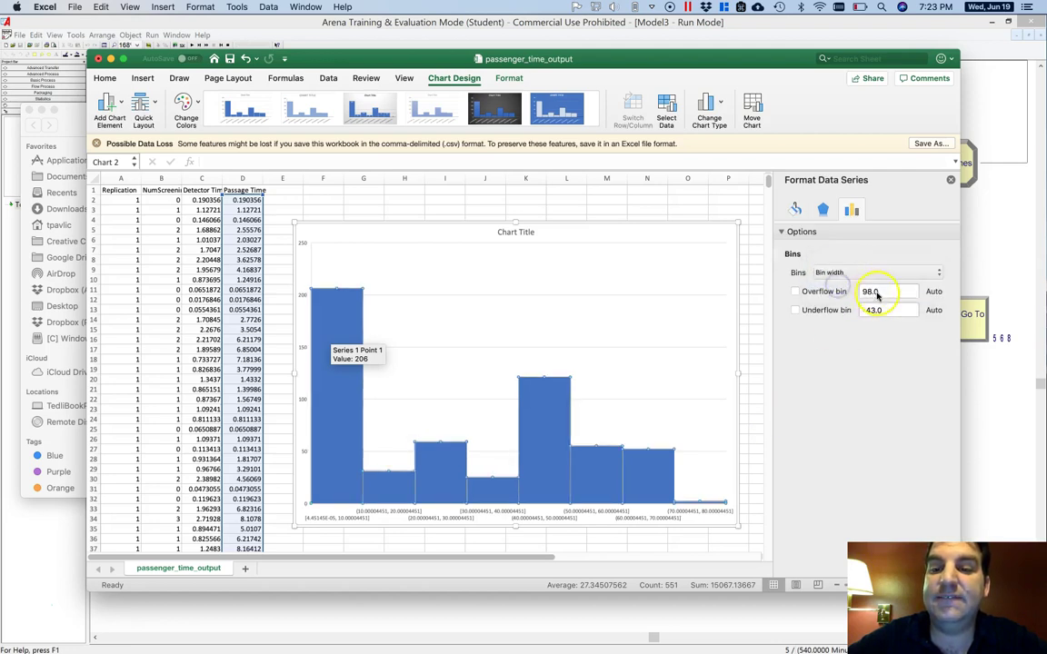
{"action": "left_click", "coordinate": [886, 292]}
{"action": "type", "text": "2"}
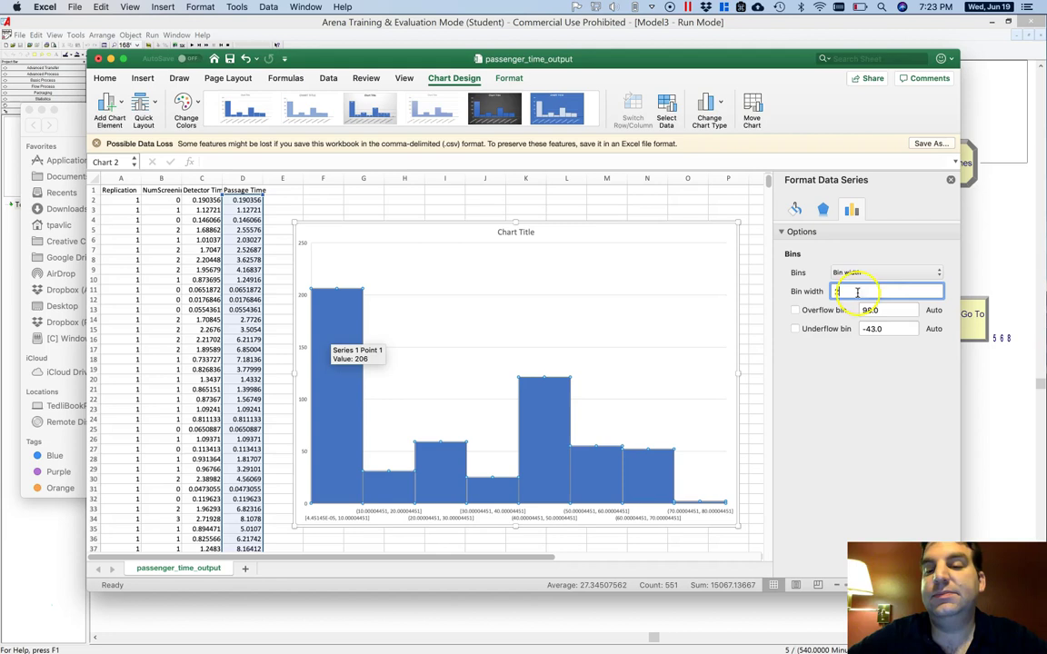
{"action": "left_click", "coordinate": [900, 310]}
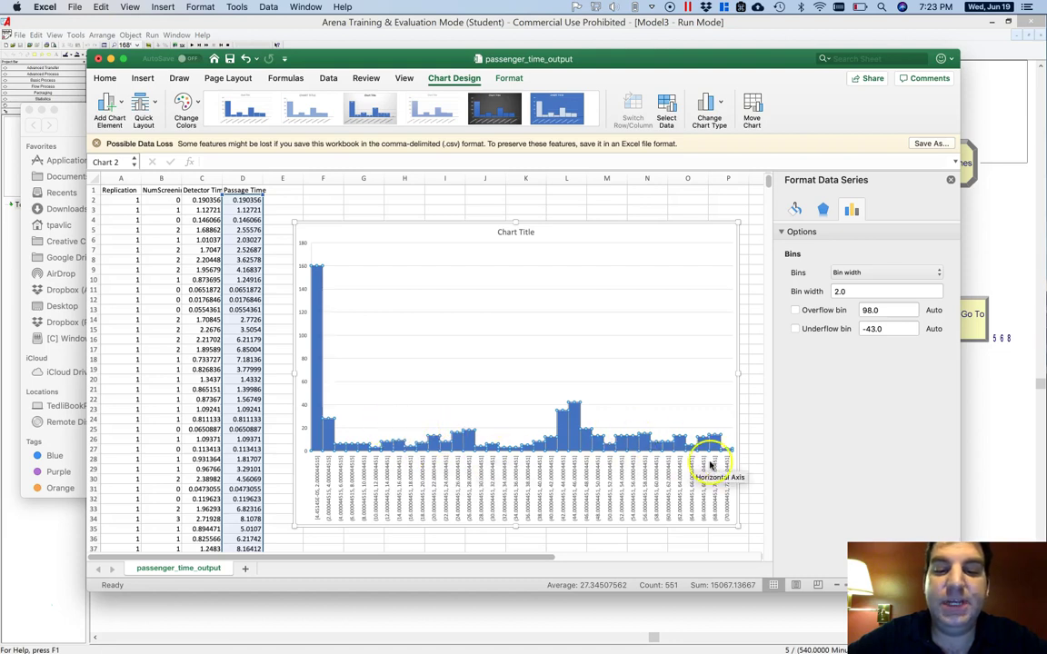
Clear the chart and cell selection and go back to the Arena model
{"action": "left_click", "coordinate": [623, 211]}
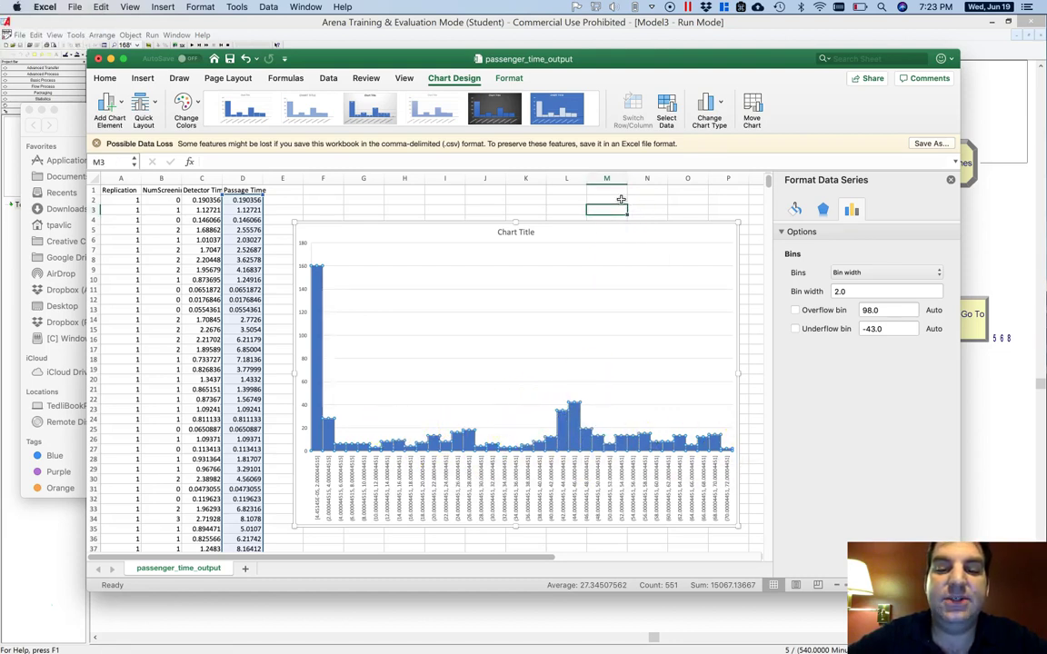
{"action": "left_click_drag", "start_coordinate": [620, 199], "coordinate": [525, 206]}
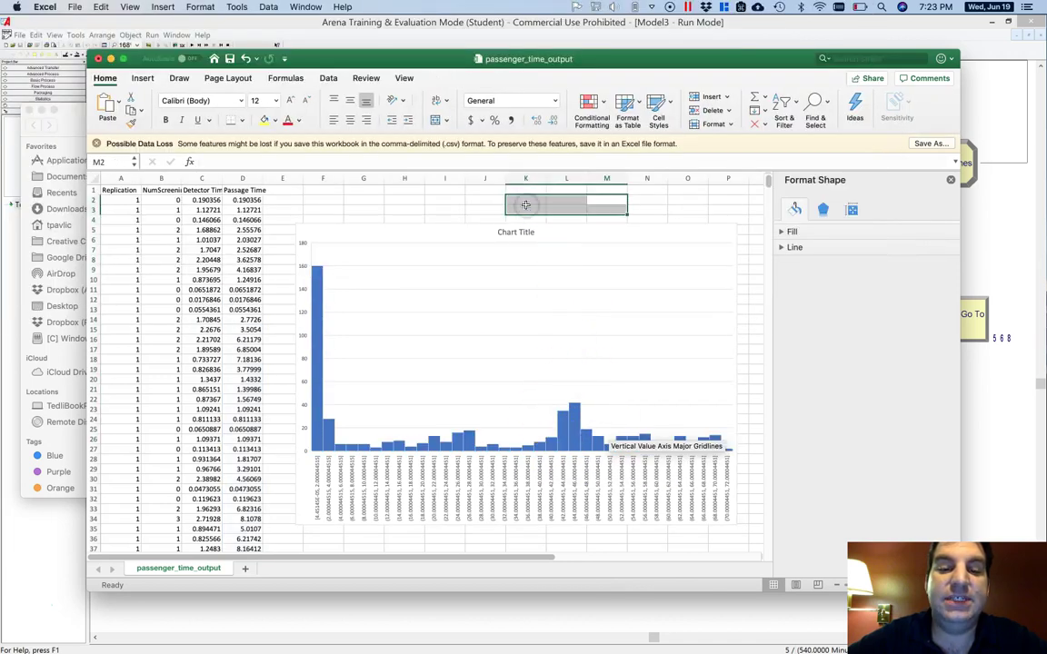
{"action": "left_click", "coordinate": [451, 189]}
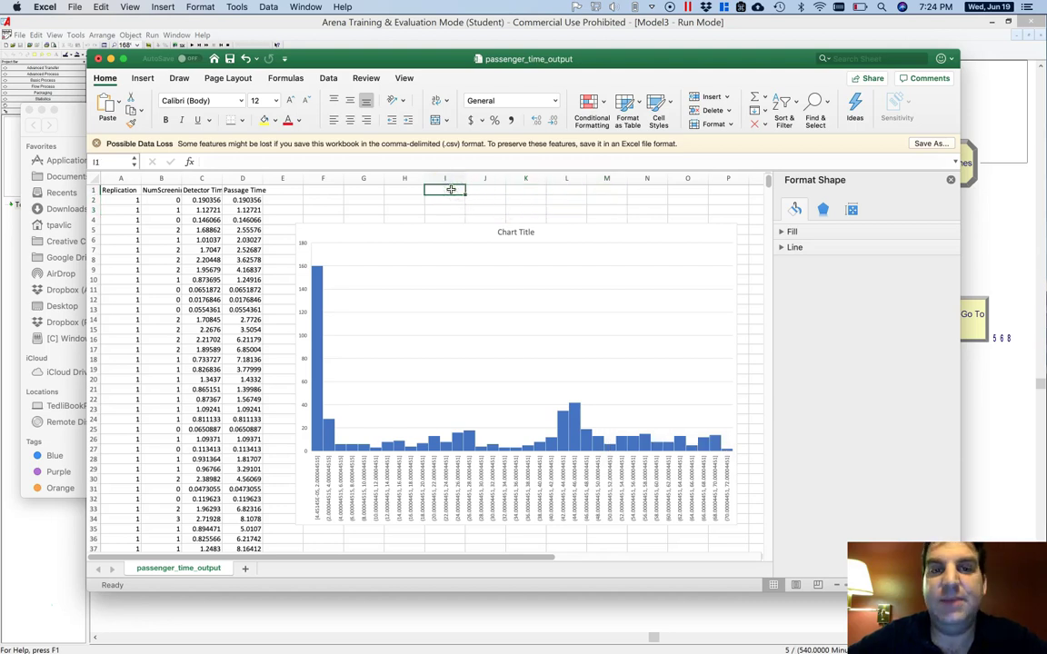
{"action": "left_click", "coordinate": [446, 22]}
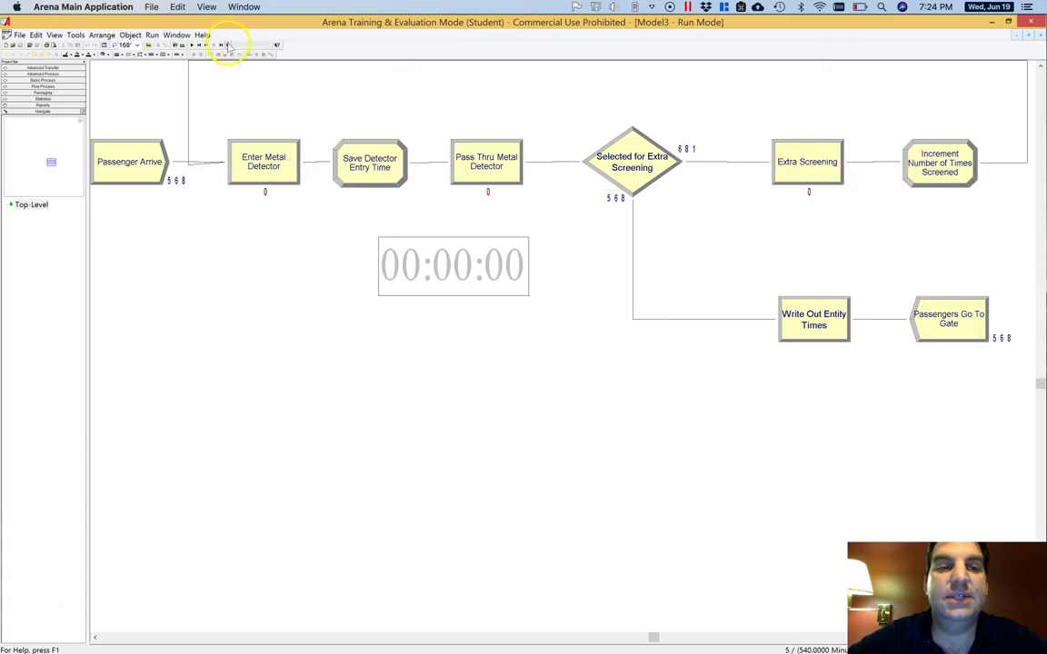
End the simulation run and review the Run Setup settings
{"action": "left_click", "coordinate": [227, 44]}
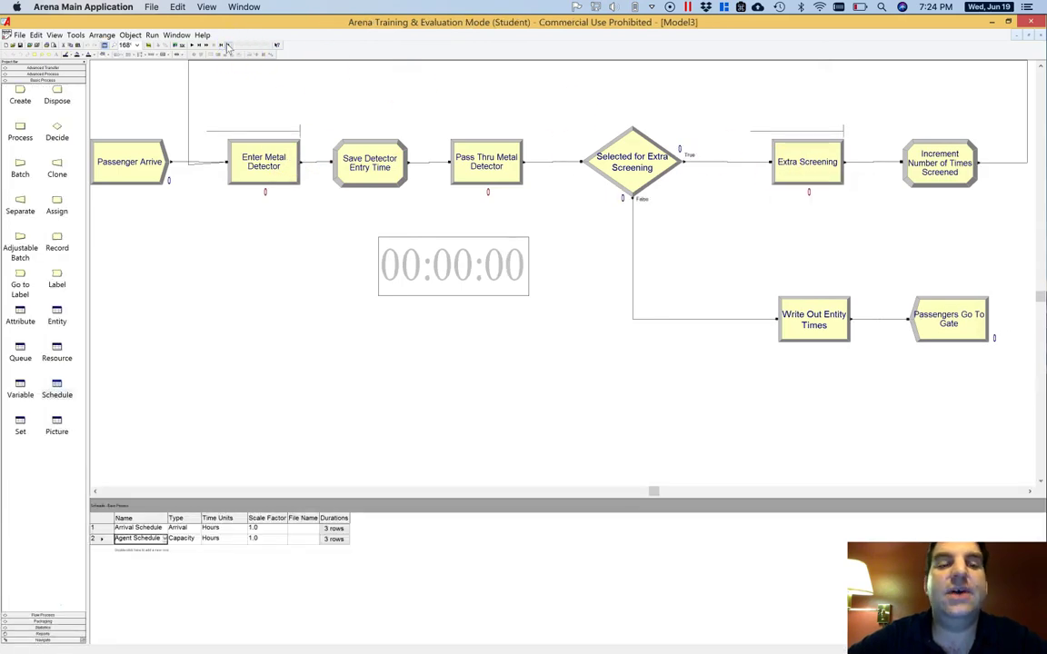
{"action": "left_click", "coordinate": [244, 87]}
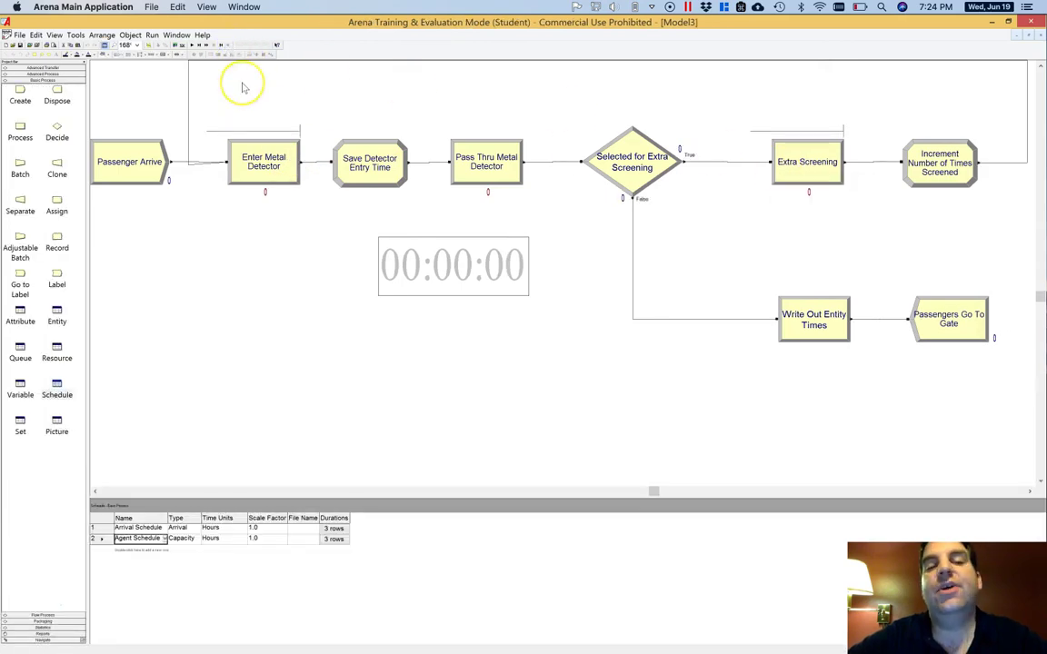
{"action": "left_click", "coordinate": [152, 34]}
{"action": "left_click", "coordinate": [152, 45]}
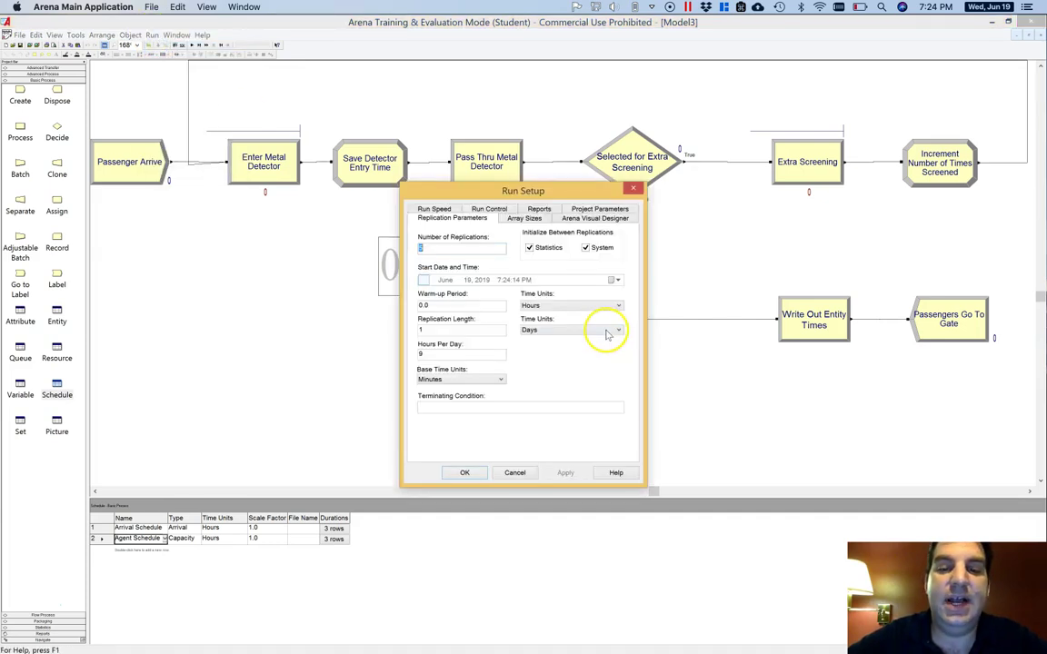
{"action": "left_click", "coordinate": [483, 472]}
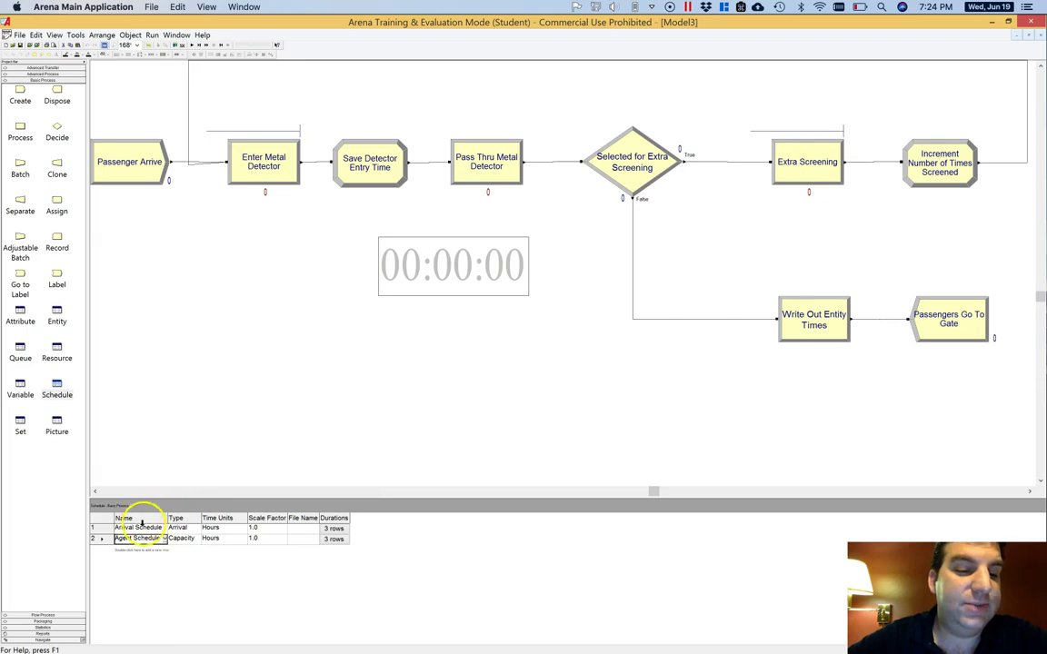
Inspect the Arrival Schedule's file name options in its edit dialog, then cancel without changes
{"action": "right_click", "coordinate": [143, 527]}
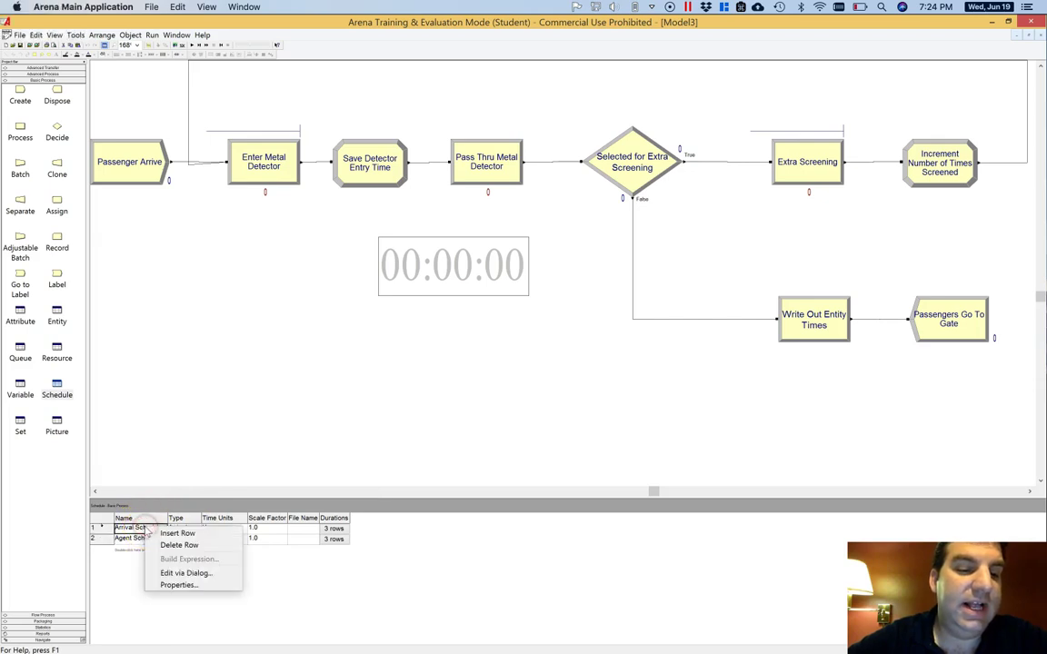
{"action": "left_click", "coordinate": [186, 573]}
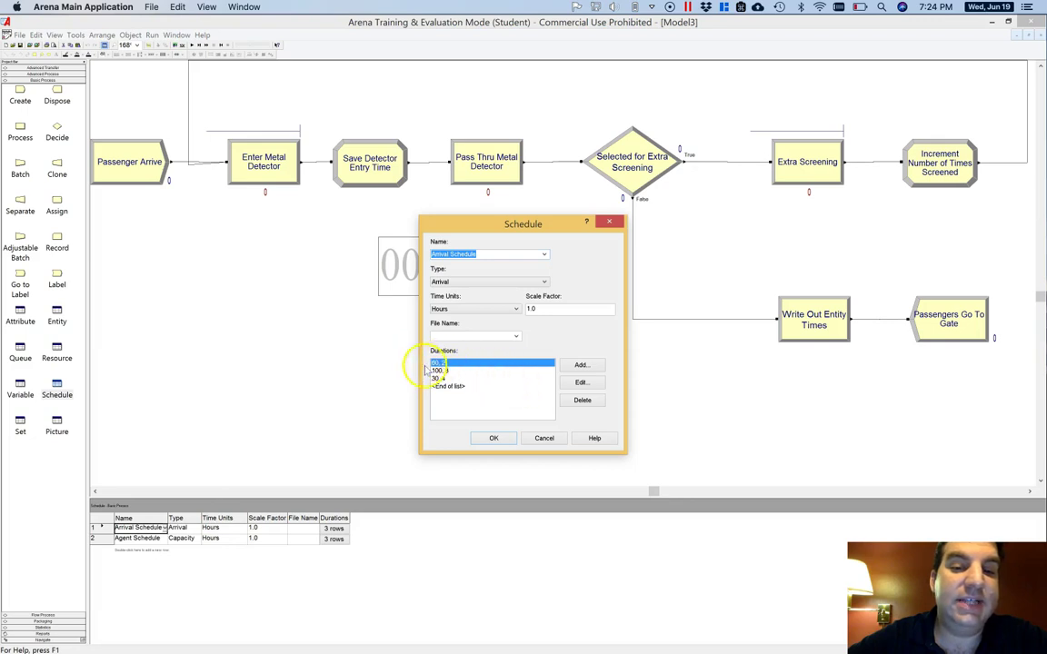
{"action": "left_click", "coordinate": [451, 333]}
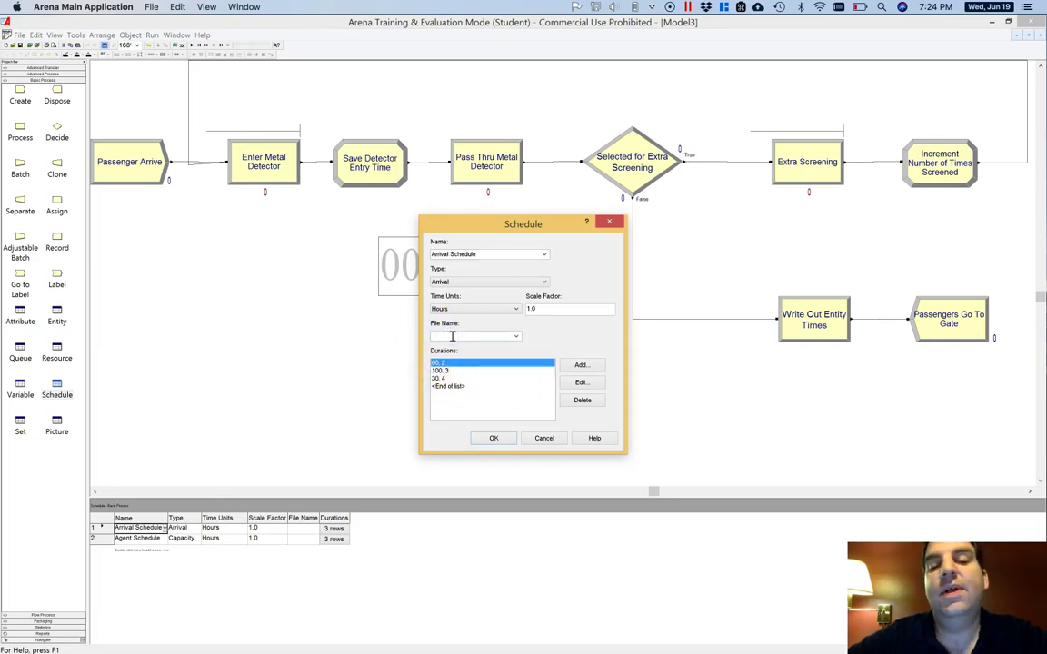
{"action": "left_click", "coordinate": [502, 336]}
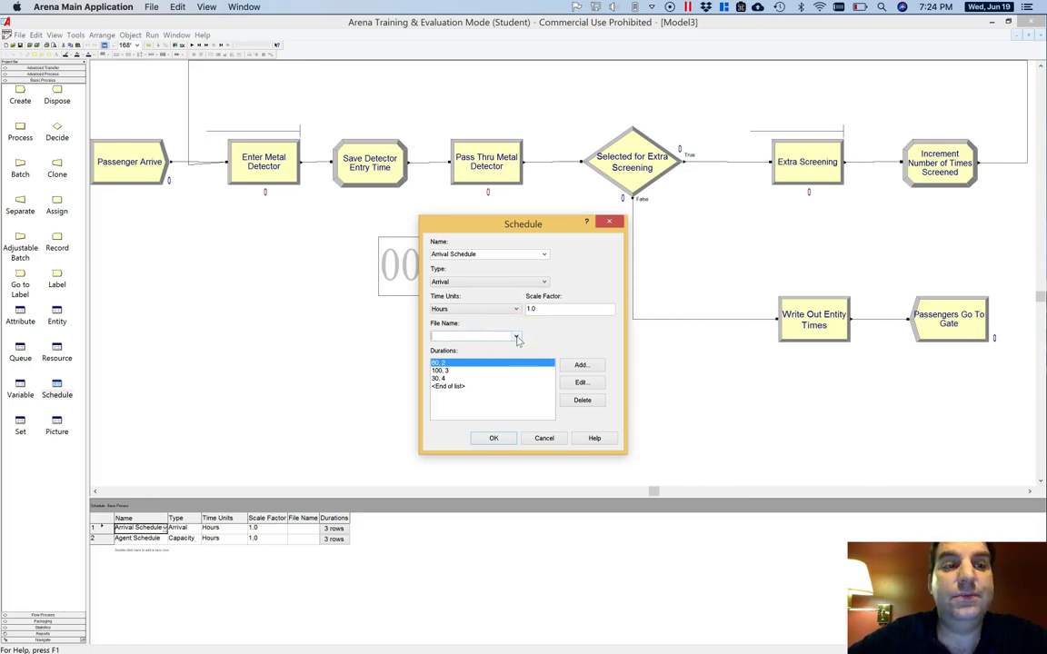
{"action": "left_click", "coordinate": [516, 337]}
{"action": "left_click", "coordinate": [539, 428]}
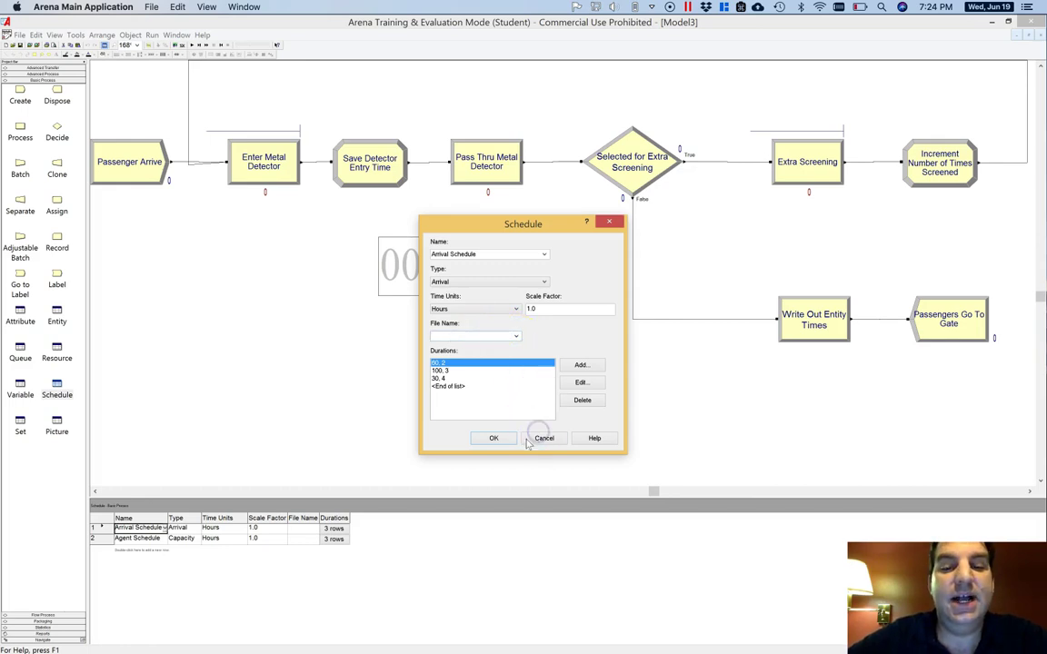
{"action": "left_click", "coordinate": [445, 392]}
{"action": "left_click", "coordinate": [451, 397]}
{"action": "left_click", "coordinate": [550, 451]}
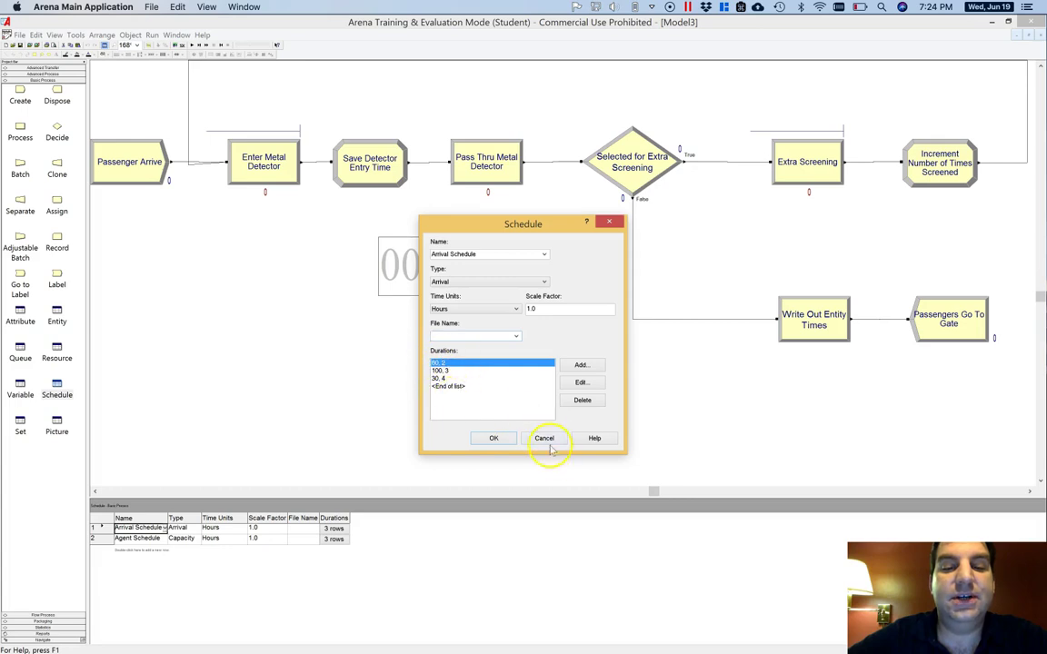
{"action": "left_click", "coordinate": [544, 439]}
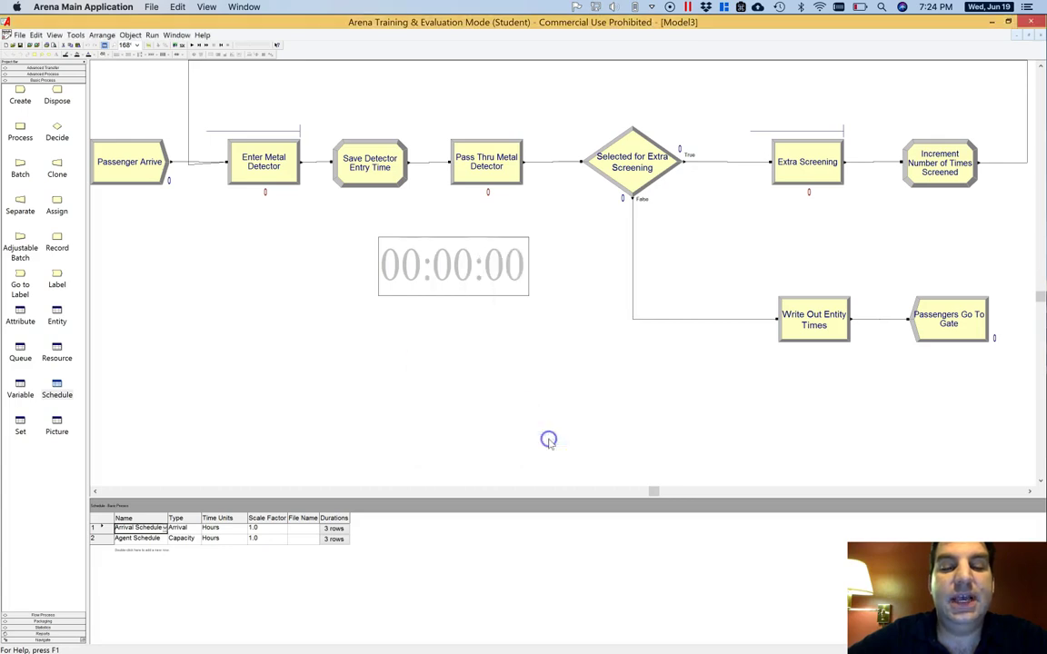
Add a File module entry named ArrivalScheduleFile in the Advanced Process panel
{"action": "left_click", "coordinate": [43, 74]}
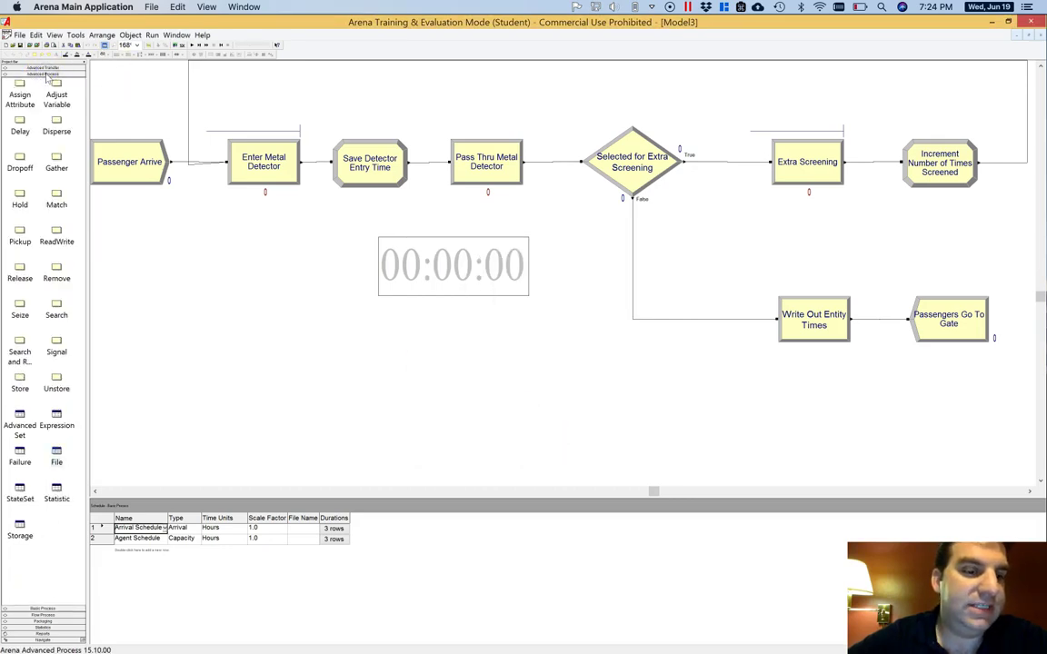
{"action": "left_click", "coordinate": [62, 460]}
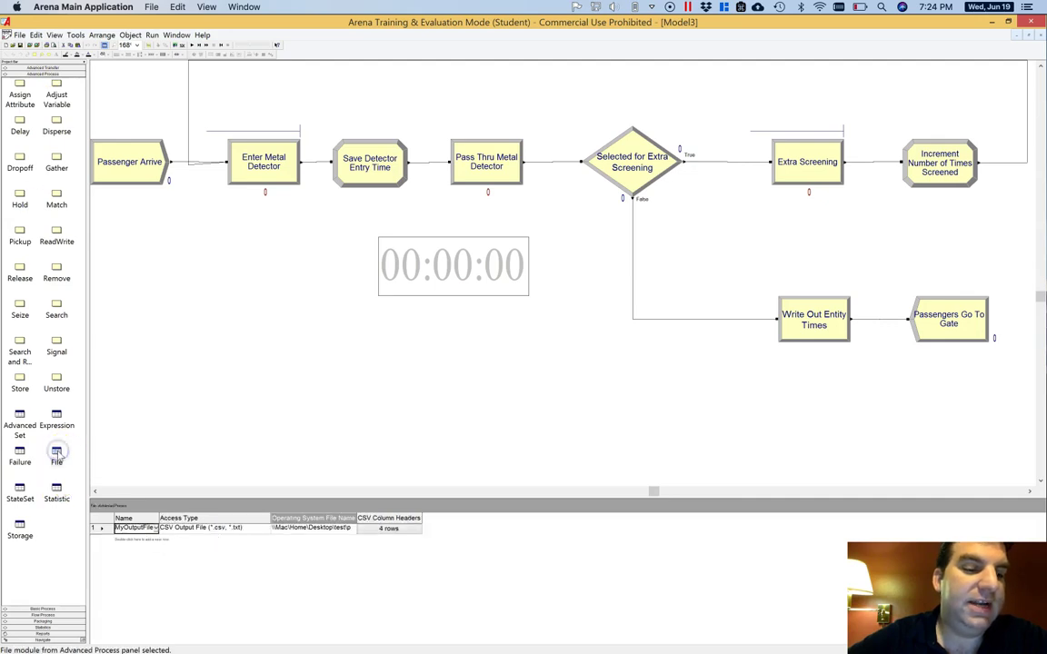
{"action": "double_click", "coordinate": [147, 540]}
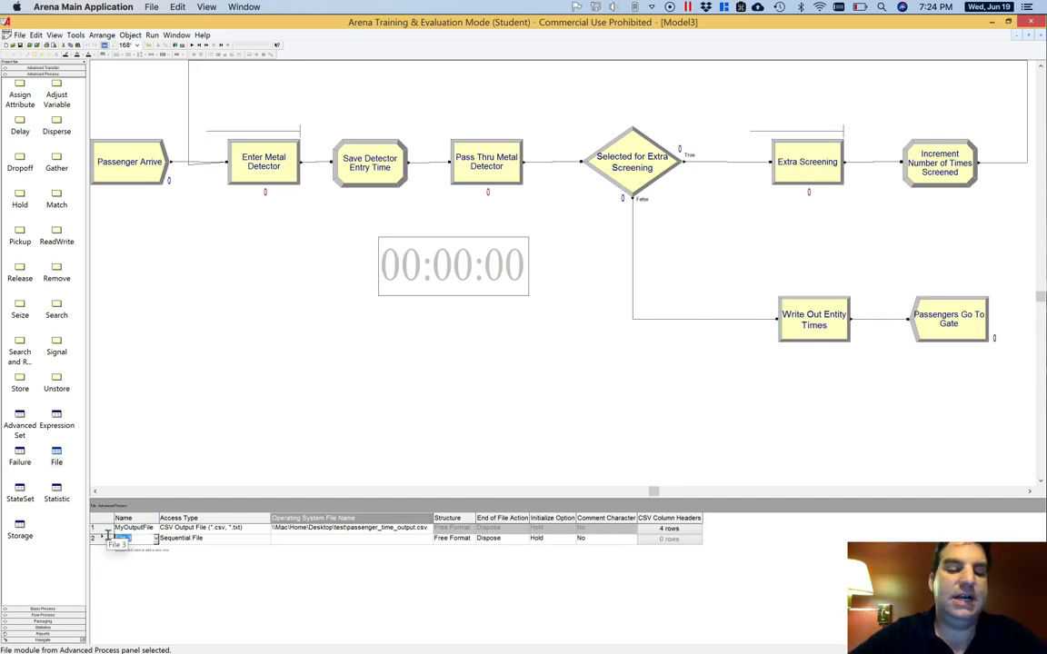
{"action": "type", "text": "Arrivals"}
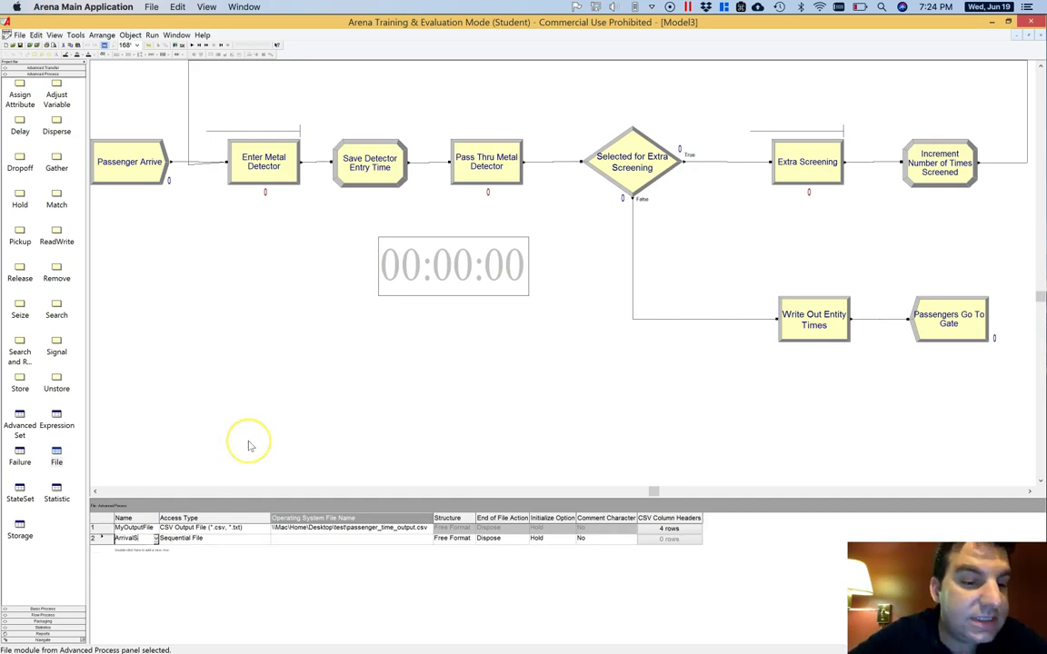
{"action": "type", "text": "cheduleFile"}
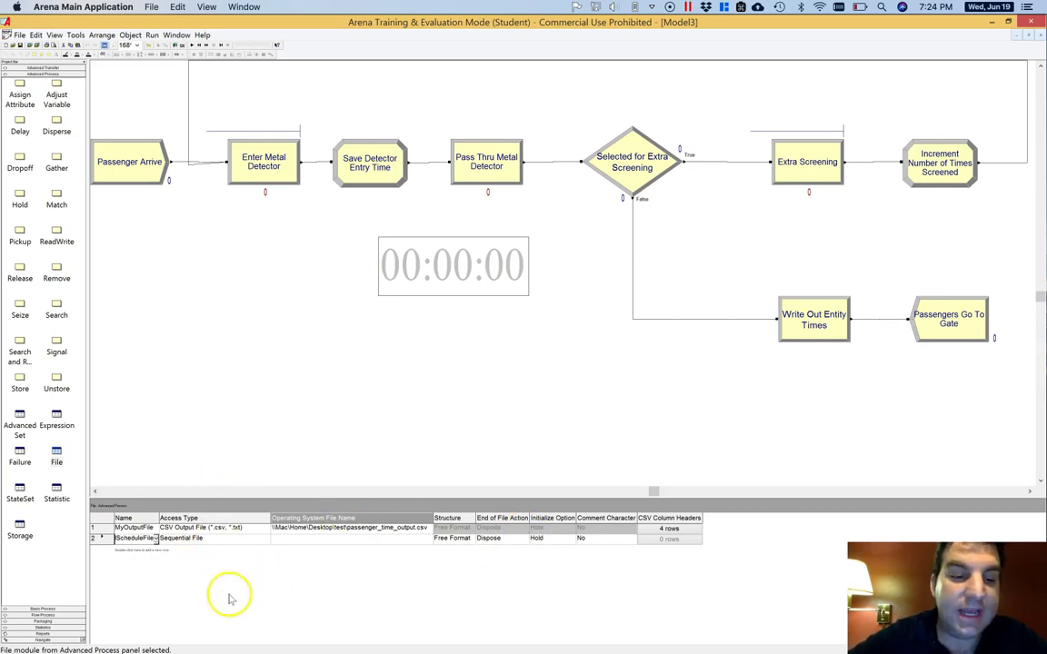
{"action": "left_click", "coordinate": [228, 539]}
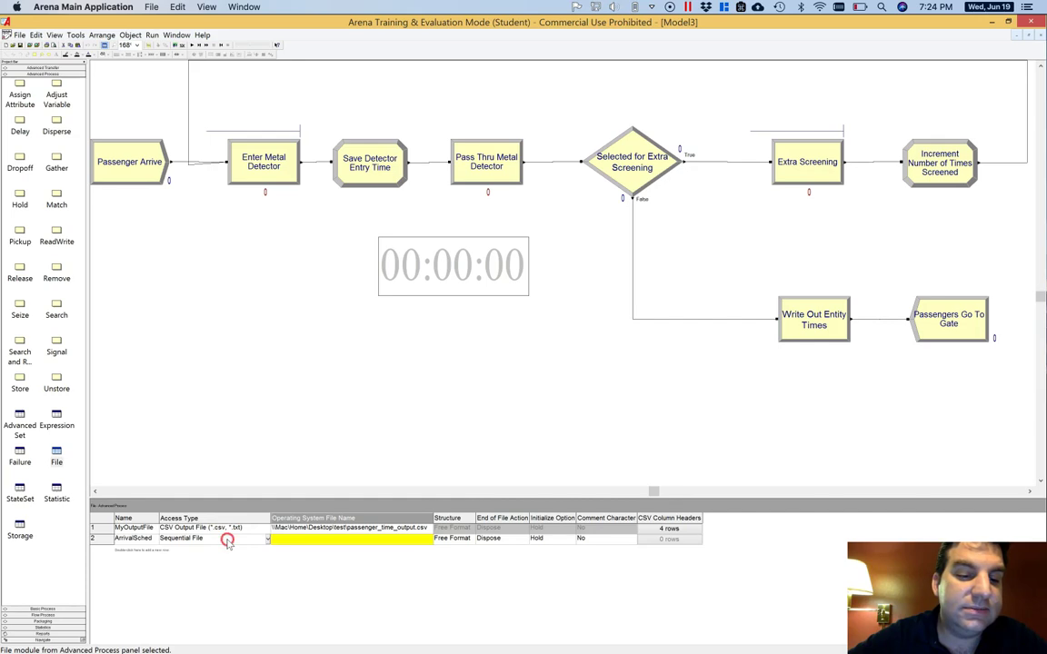
Set the file entry's Access Type to Microsoft Excel (*.xlsx) and switch to Excel
{"action": "right_click", "coordinate": [228, 541]}
{"action": "left_click", "coordinate": [277, 586]}
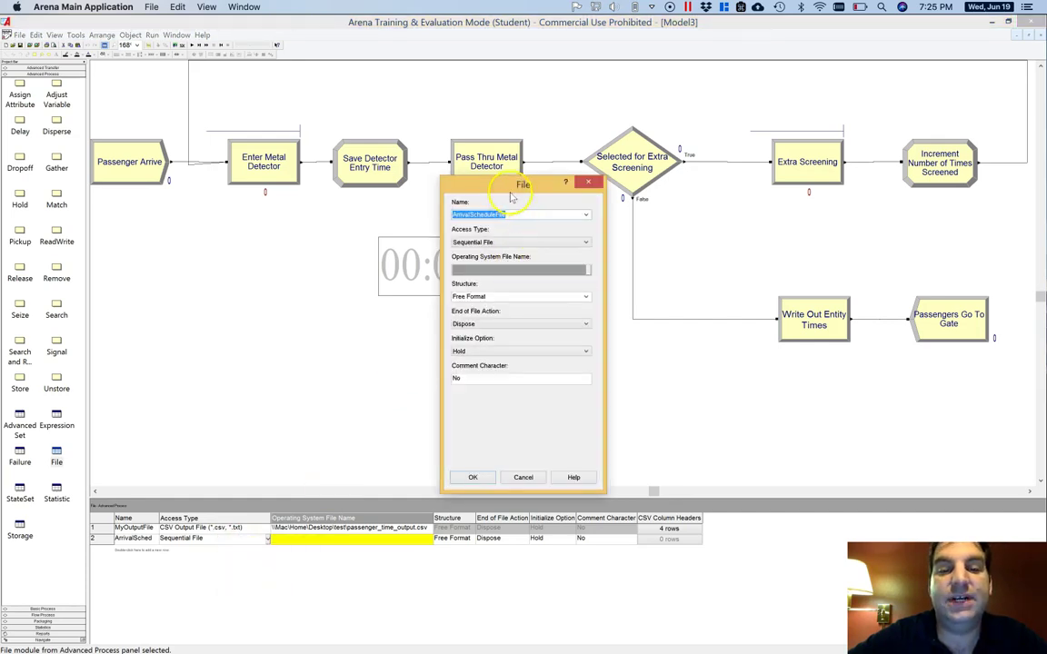
{"action": "left_click_drag", "start_coordinate": [463, 183], "coordinate": [380, 96]}
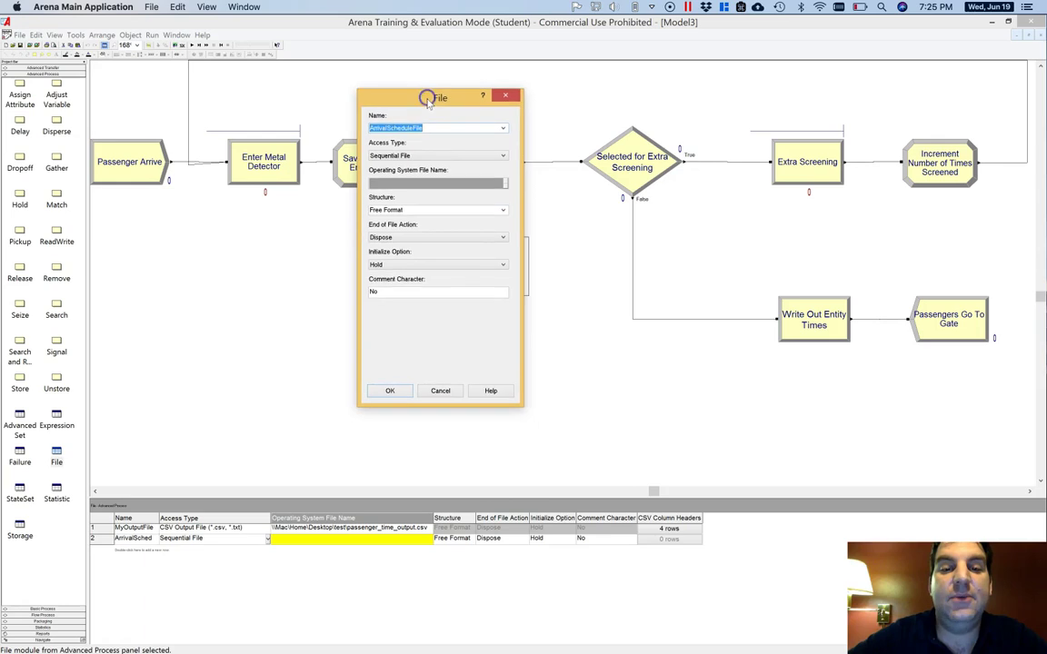
{"action": "left_click", "coordinate": [503, 156]}
{"action": "left_click", "coordinate": [466, 179]}
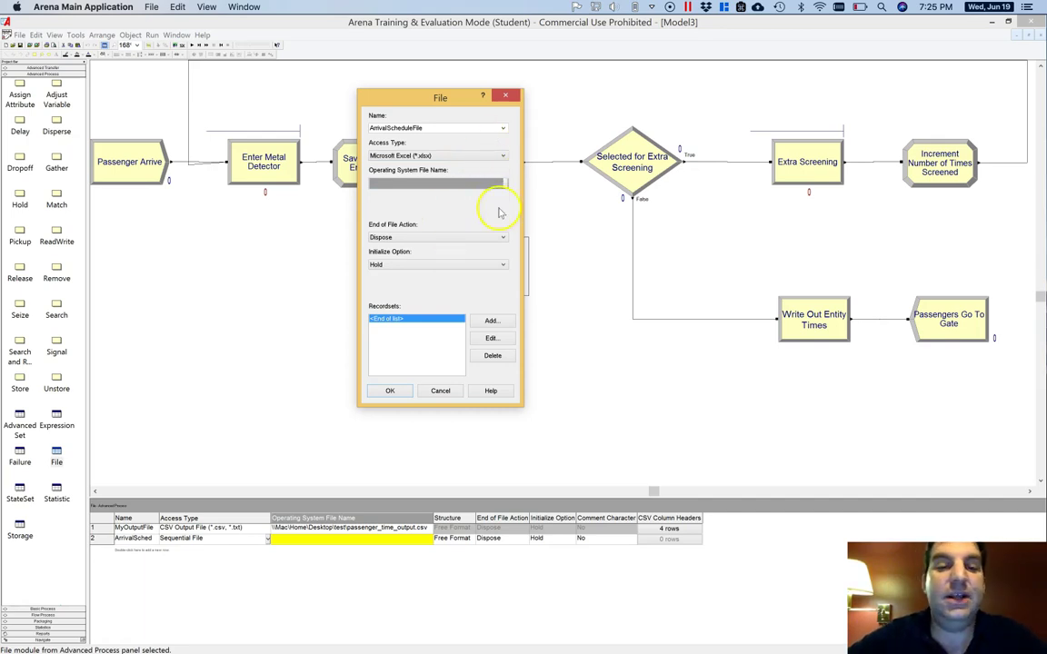
{"action": "key", "text": "super+Tab"}
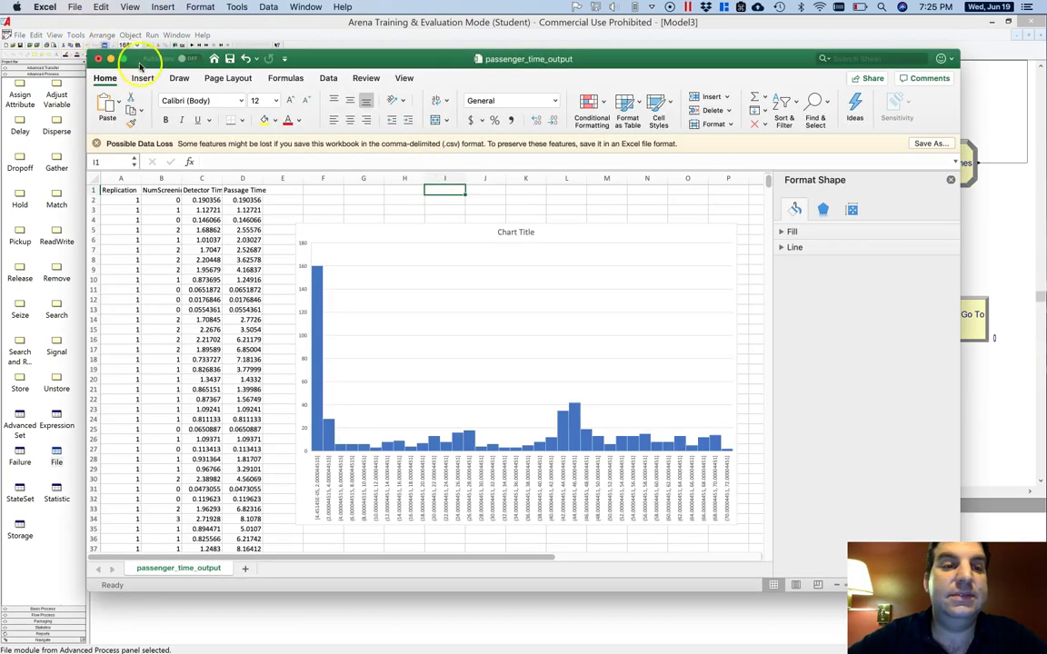
Create a new blank workbook and enter 60, 120, 35 in A1:A3
{"action": "left_click", "coordinate": [75, 8]}
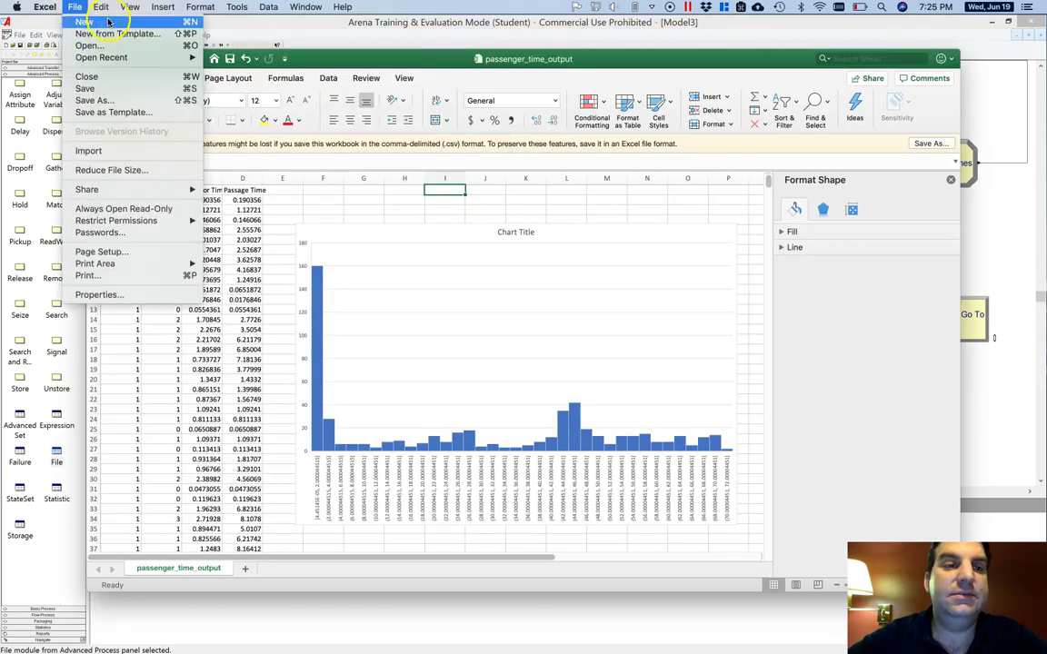
{"action": "left_click", "coordinate": [107, 21]}
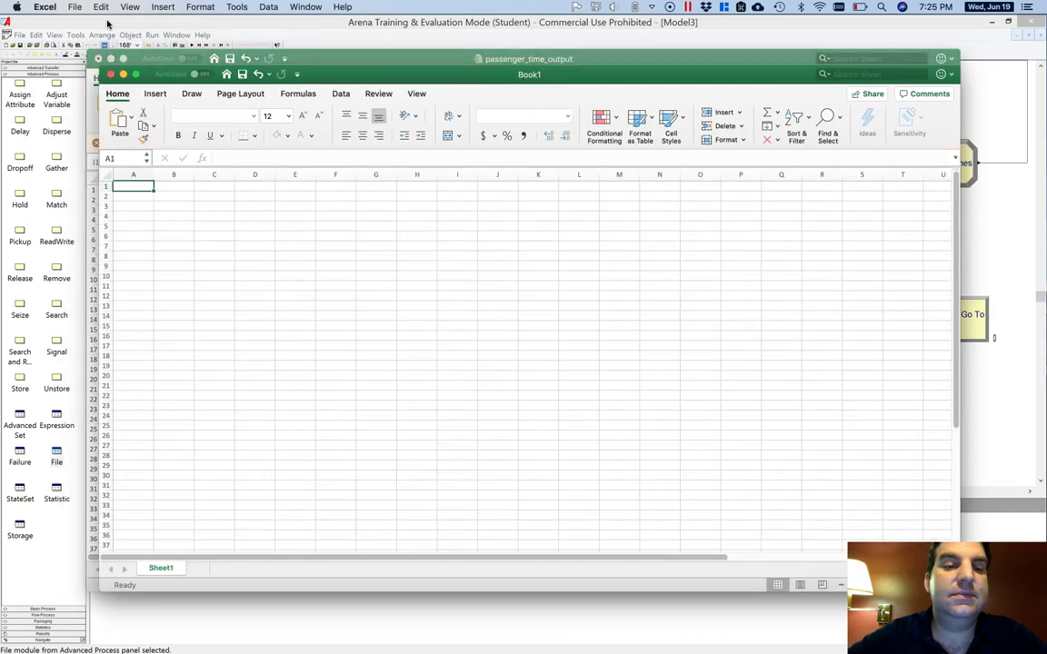
{"action": "left_click", "coordinate": [145, 184]}
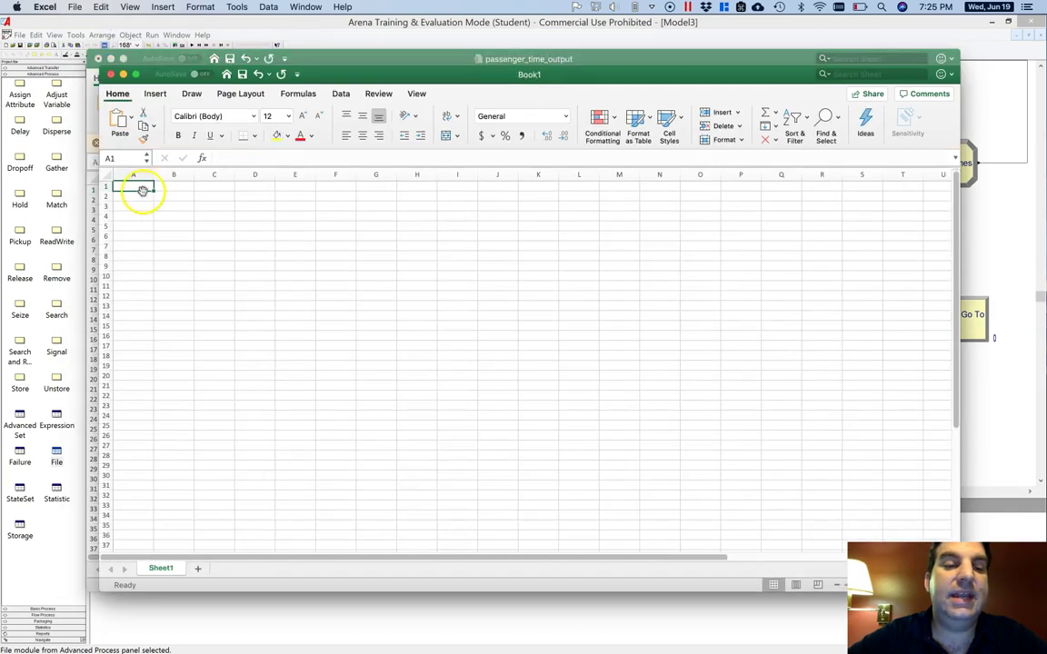
{"action": "left_click", "coordinate": [143, 186]}
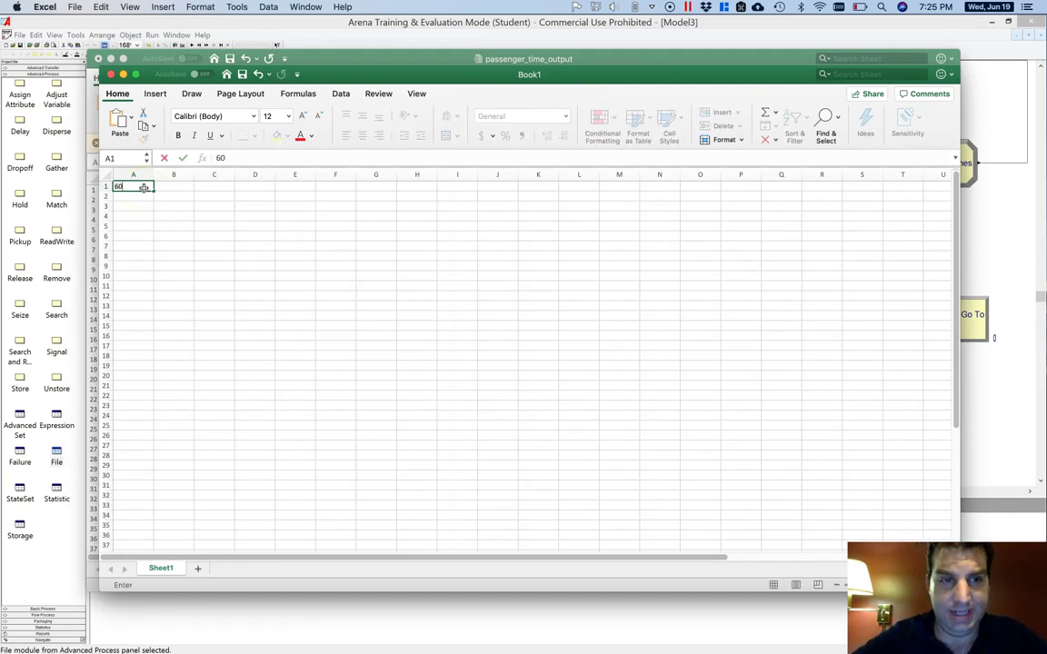
{"action": "key", "text": "Return"}
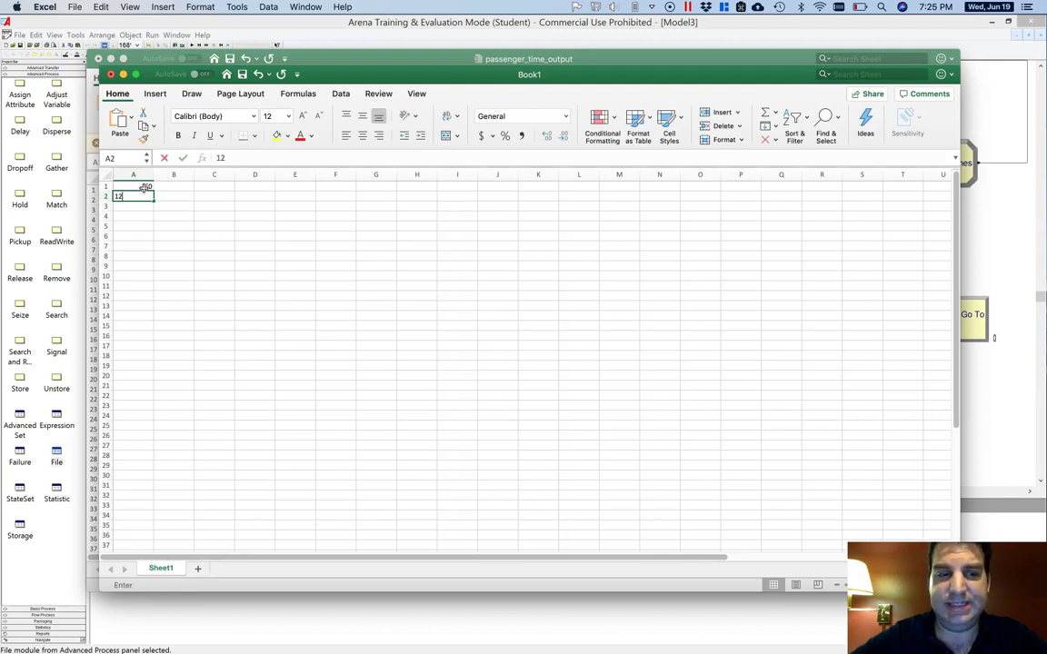
{"action": "key", "text": "Return"}
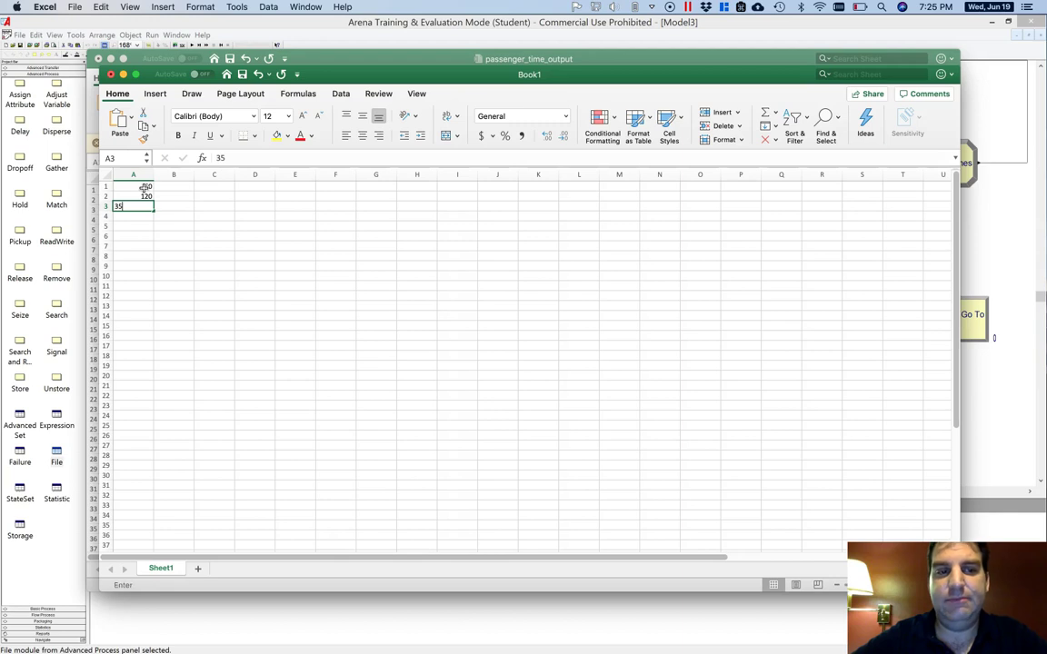
{"action": "left_click", "coordinate": [143, 187]}
Enter 3, 5, 1 in B1:B3 and select the range A1:B3
{"action": "key", "text": "Right"}
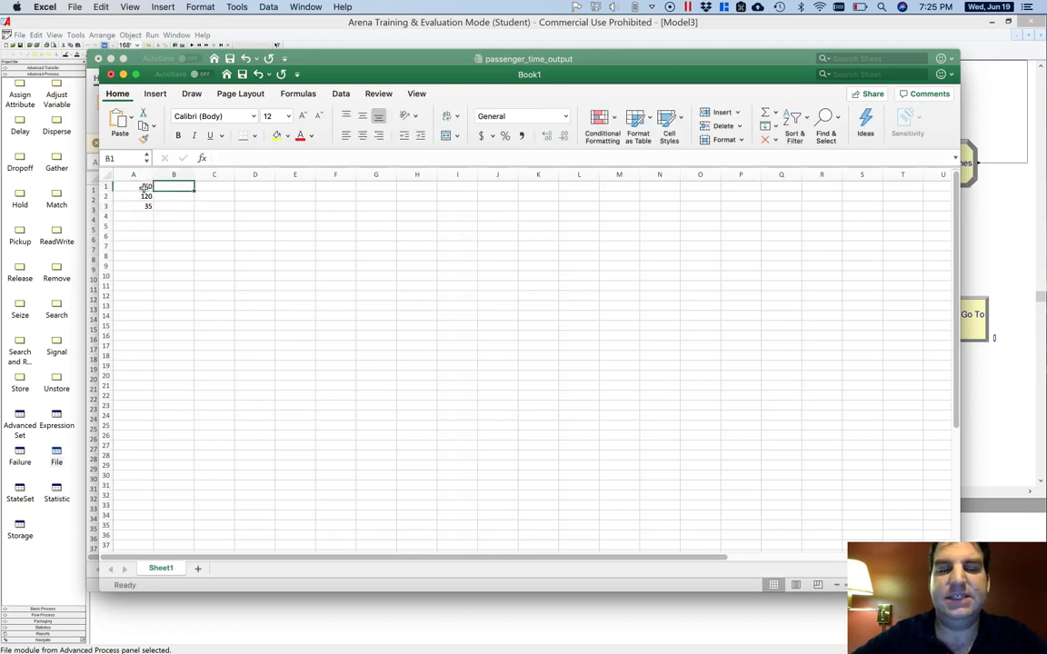
{"action": "type", "text": "3"}
{"action": "key", "text": "Return"}
{"action": "type", "text": "5"}
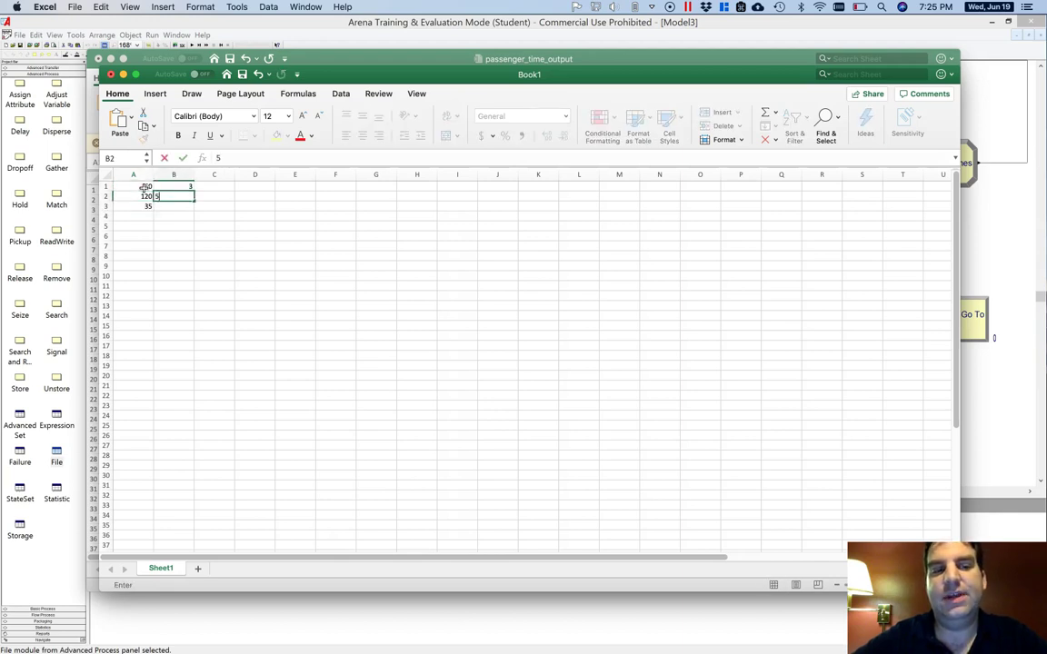
{"action": "key", "text": "Return"}
{"action": "type", "text": "1"}
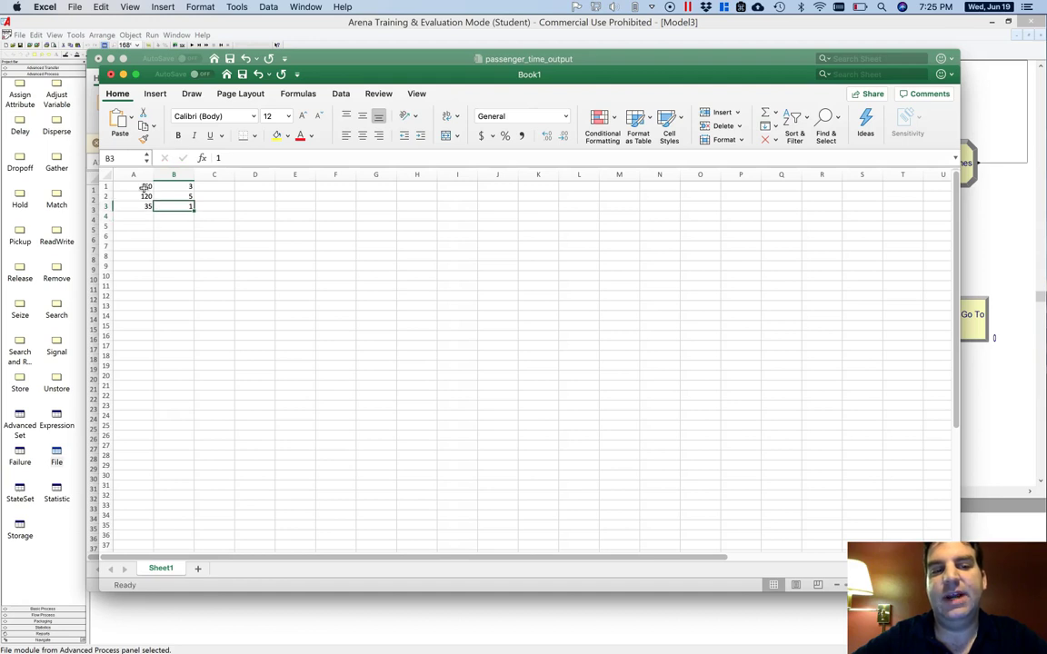
{"action": "left_click", "coordinate": [141, 186]}
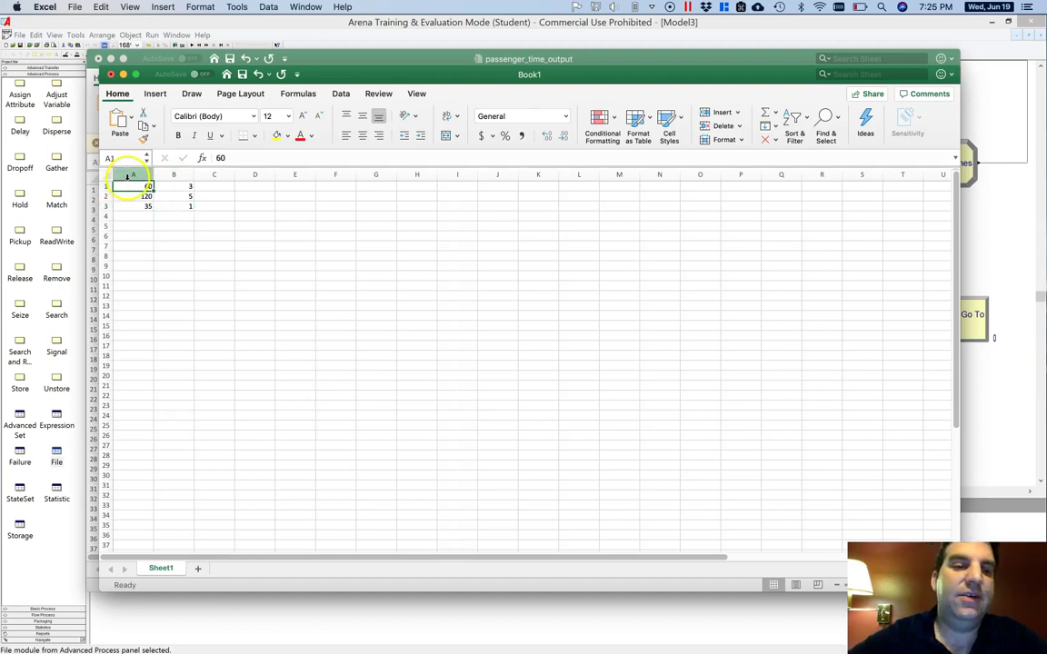
{"action": "left_click_drag", "start_coordinate": [128, 185], "coordinate": [172, 209]}
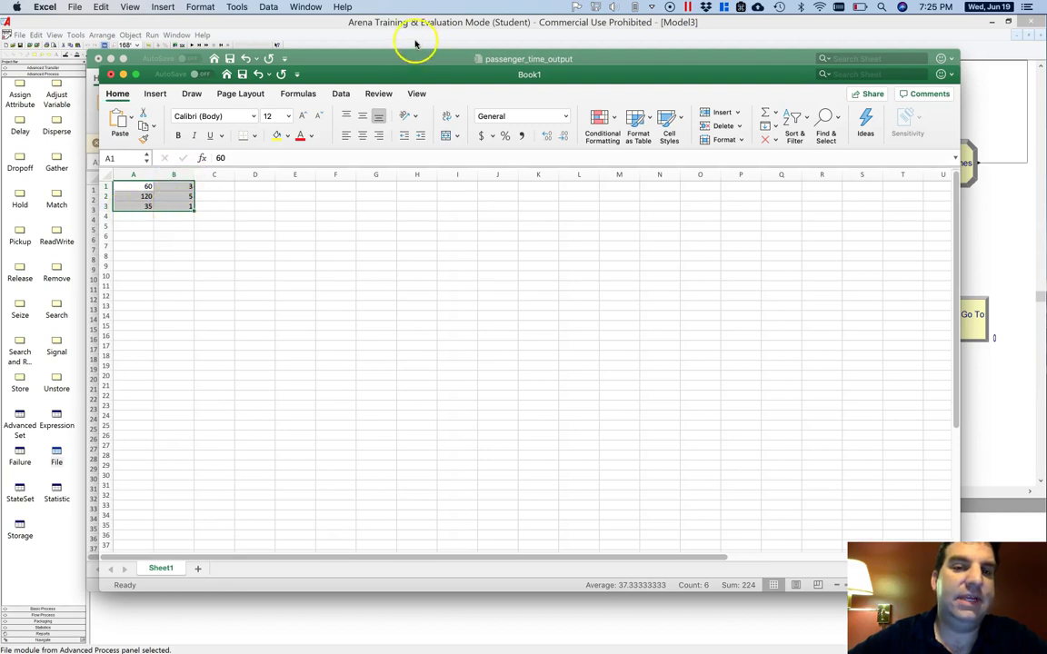
{"action": "left_click", "coordinate": [71, 7]}
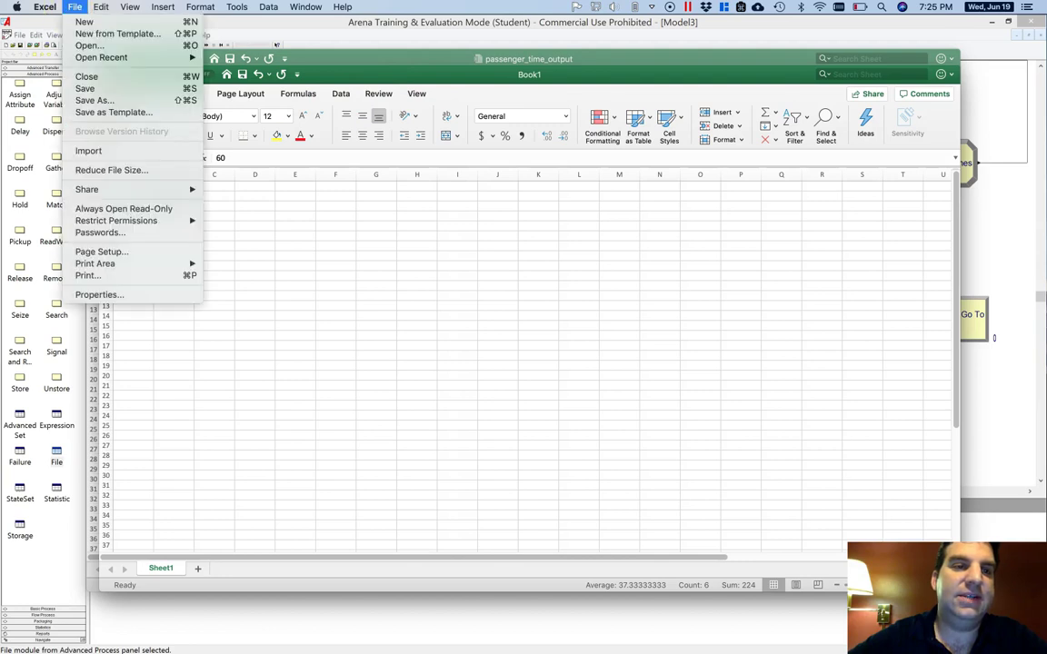
Save the workbook as arrivalSchedule.xlsx in Desktop > test and confirm its saved location
{"action": "left_click", "coordinate": [95, 98]}
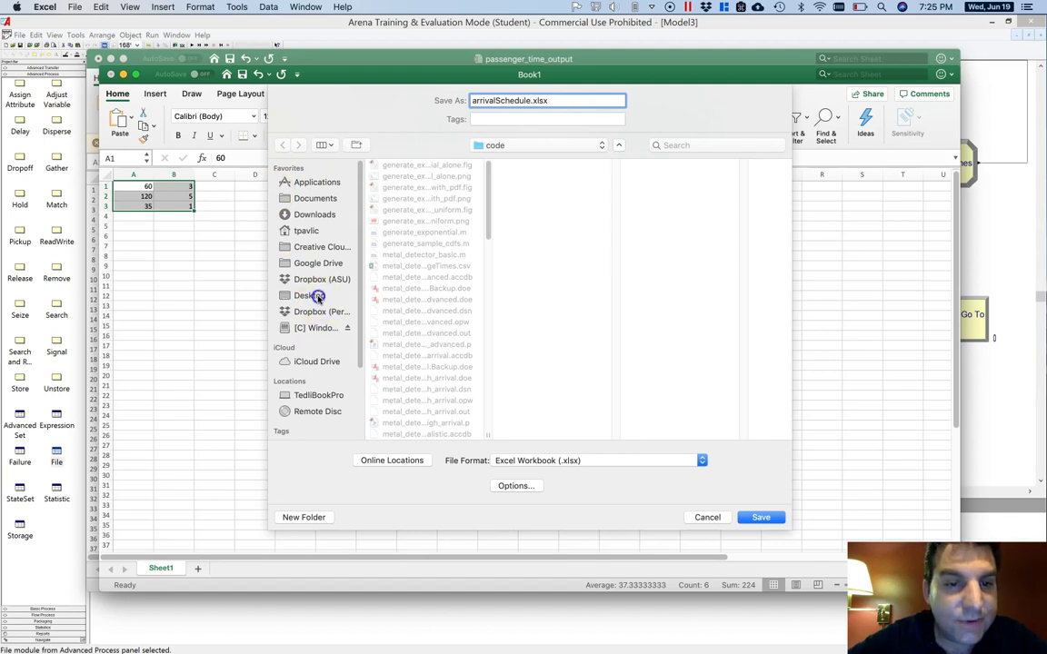
{"action": "left_click", "coordinate": [309, 295]}
{"action": "scroll", "coordinate": [402, 342], "scroll_direction": "down", "scroll_amount": 10}
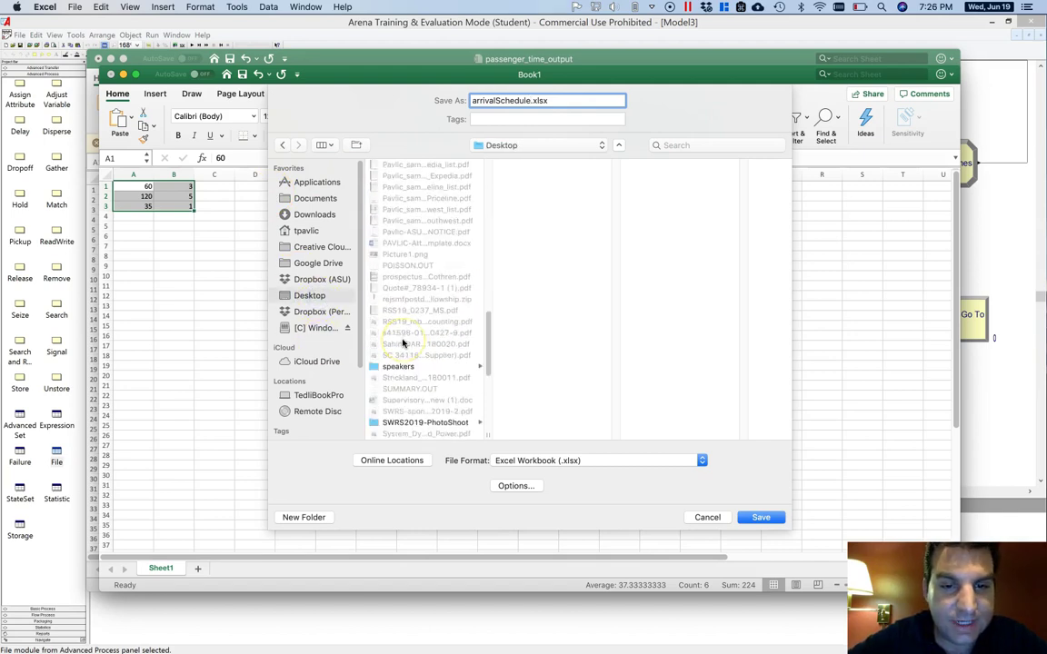
{"action": "scroll", "coordinate": [402, 343], "scroll_direction": "down", "scroll_amount": 5}
{"action": "left_click", "coordinate": [397, 223]}
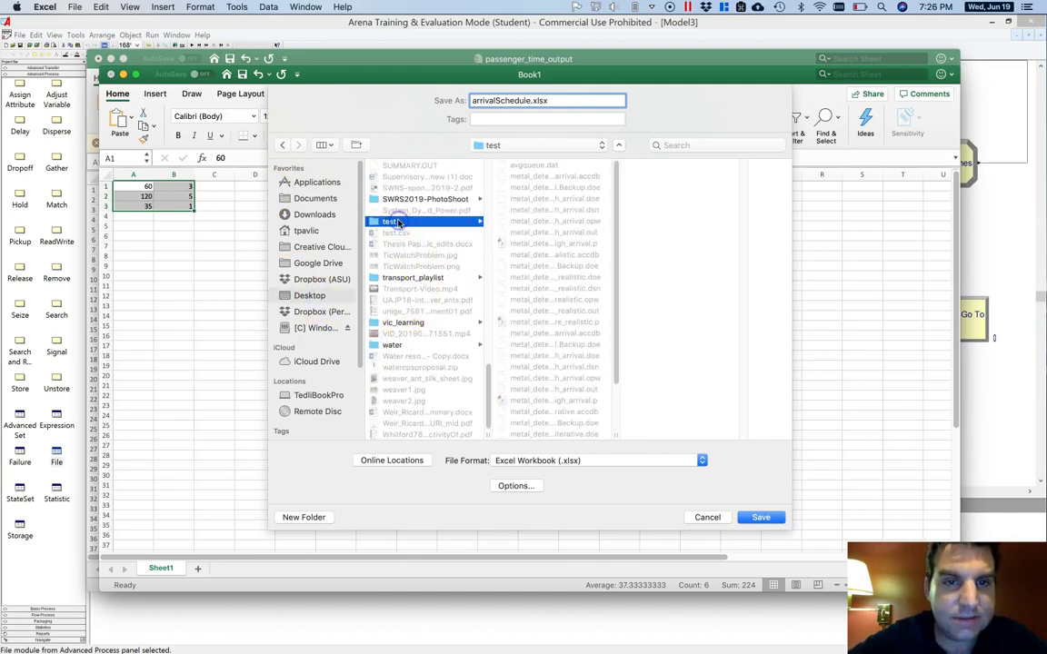
{"action": "left_click", "coordinate": [753, 518]}
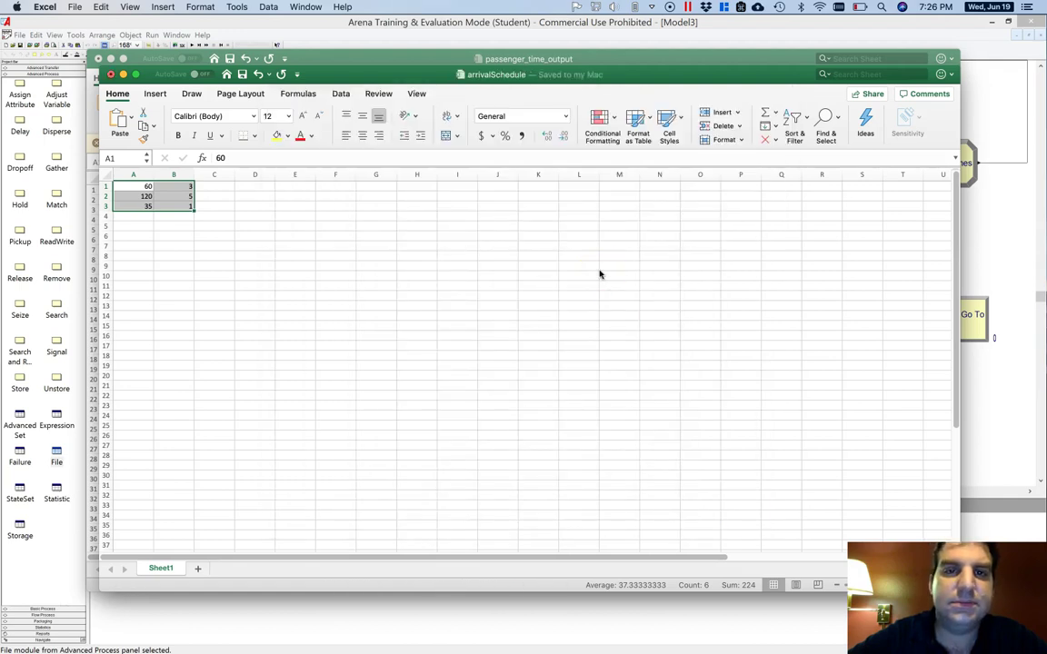
{"action": "left_click", "coordinate": [460, 75], "text": "super"}
{"action": "left_click", "coordinate": [421, 78]}
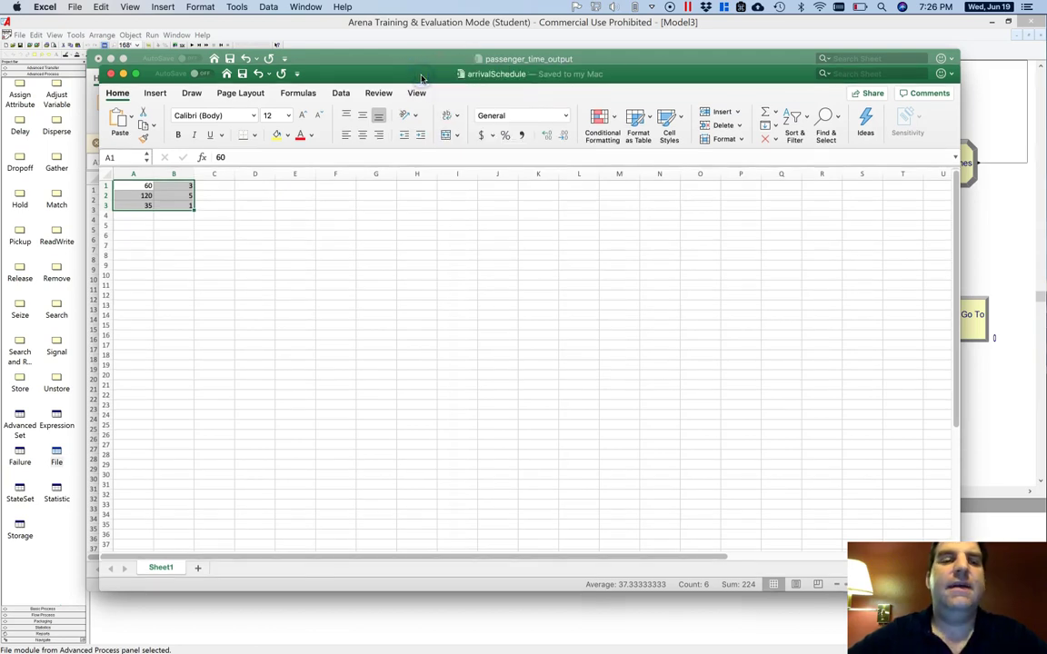
Link the Arena file entry to Desktop\test\arrivalSchedule.xlsx
{"action": "left_click", "coordinate": [385, 26]}
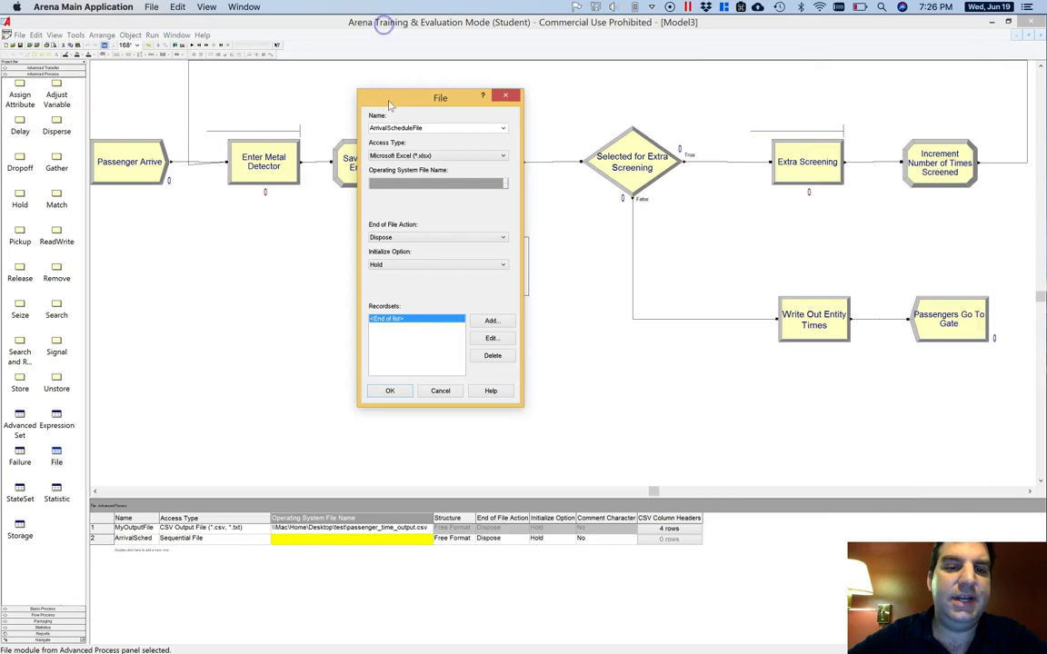
{"action": "left_click", "coordinate": [507, 187]}
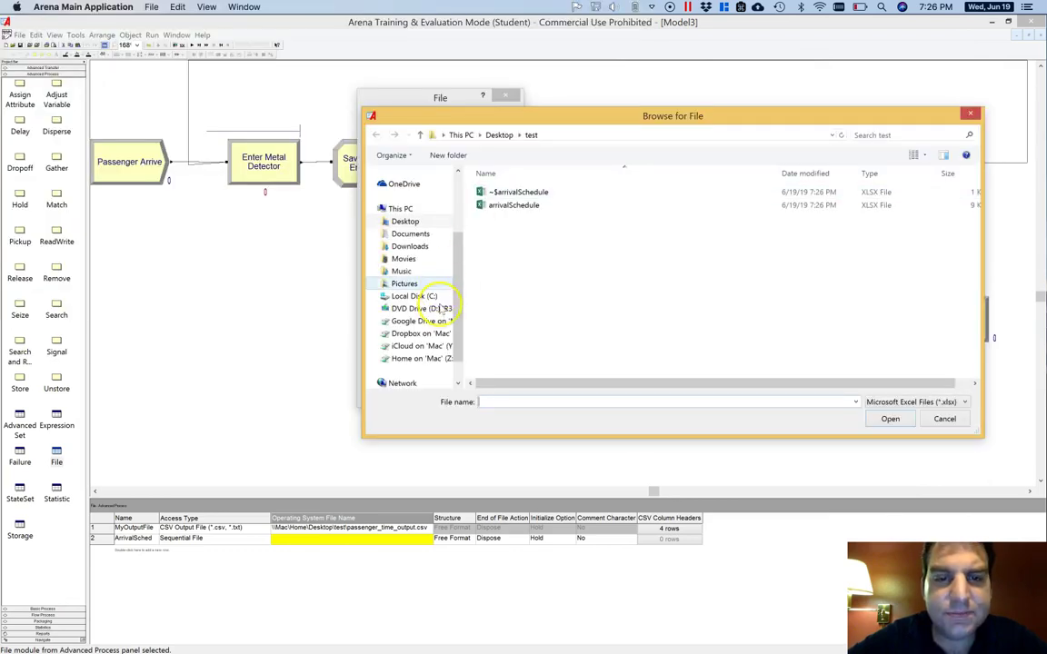
{"action": "left_click", "coordinate": [404, 221]}
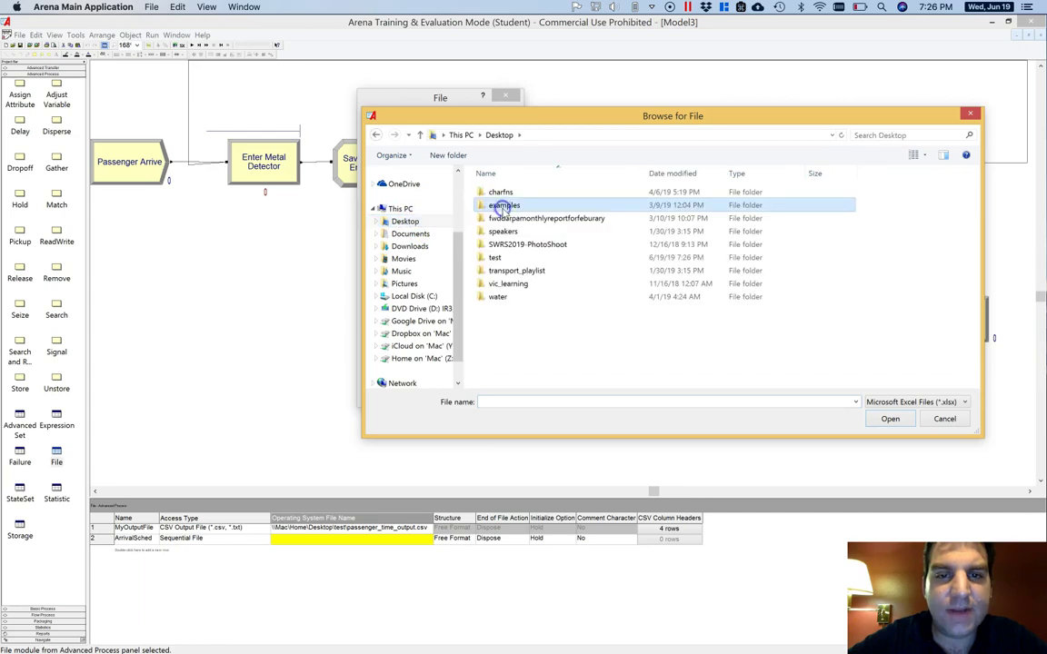
{"action": "left_click", "coordinate": [511, 258]}
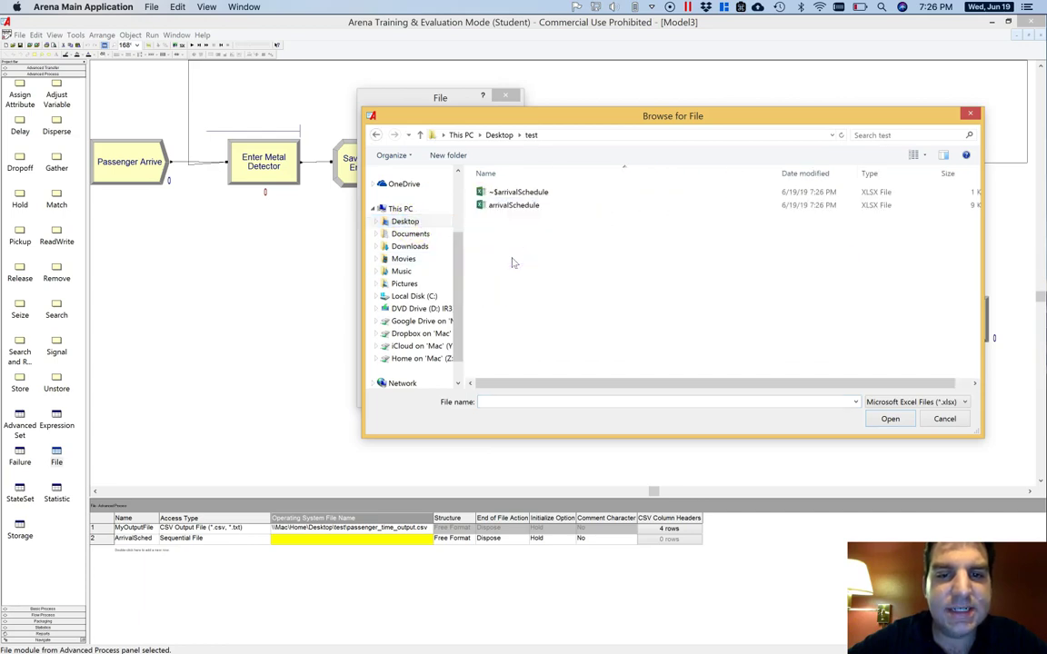
{"action": "double_click", "coordinate": [529, 205]}
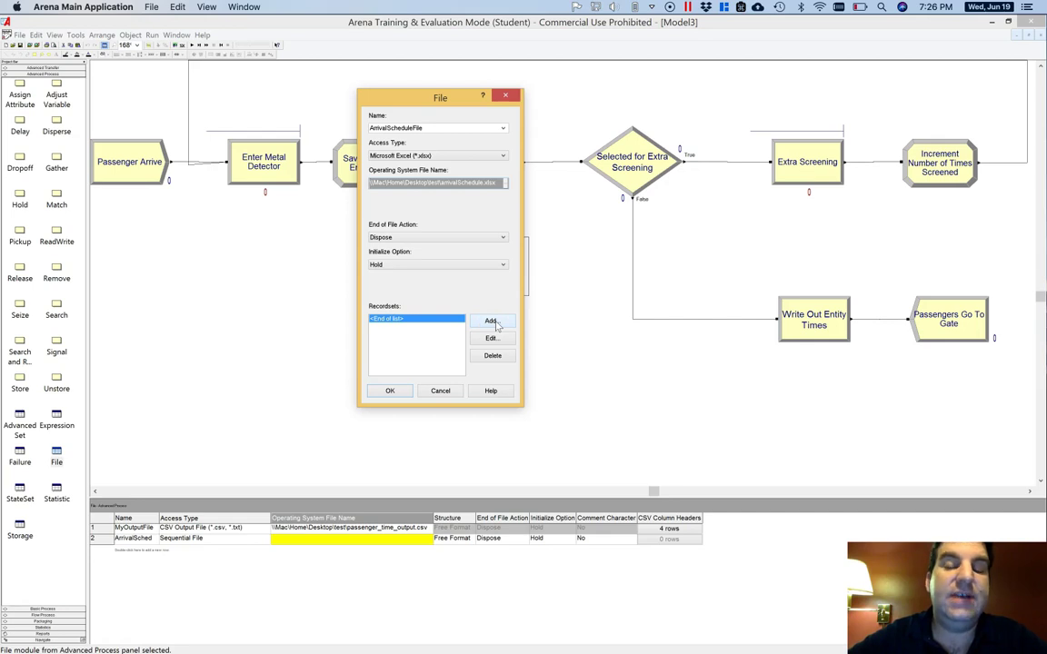
Add recordset ArrivalSched covering A1:B3 and confirm the file settings
{"action": "left_click", "coordinate": [496, 323]}
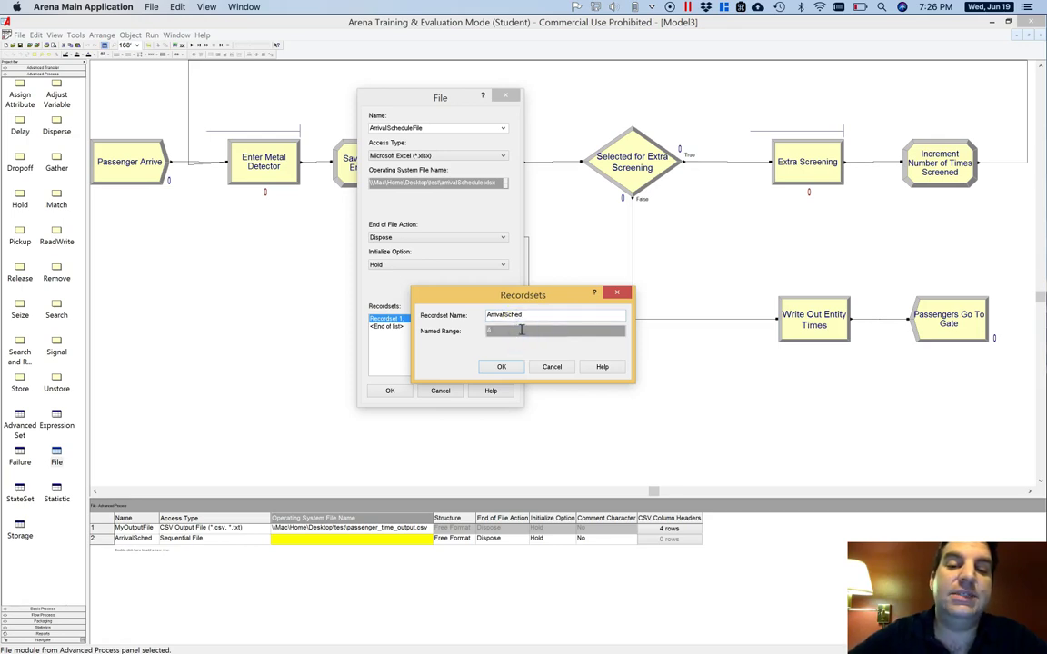
{"action": "left_click", "coordinate": [502, 366]}
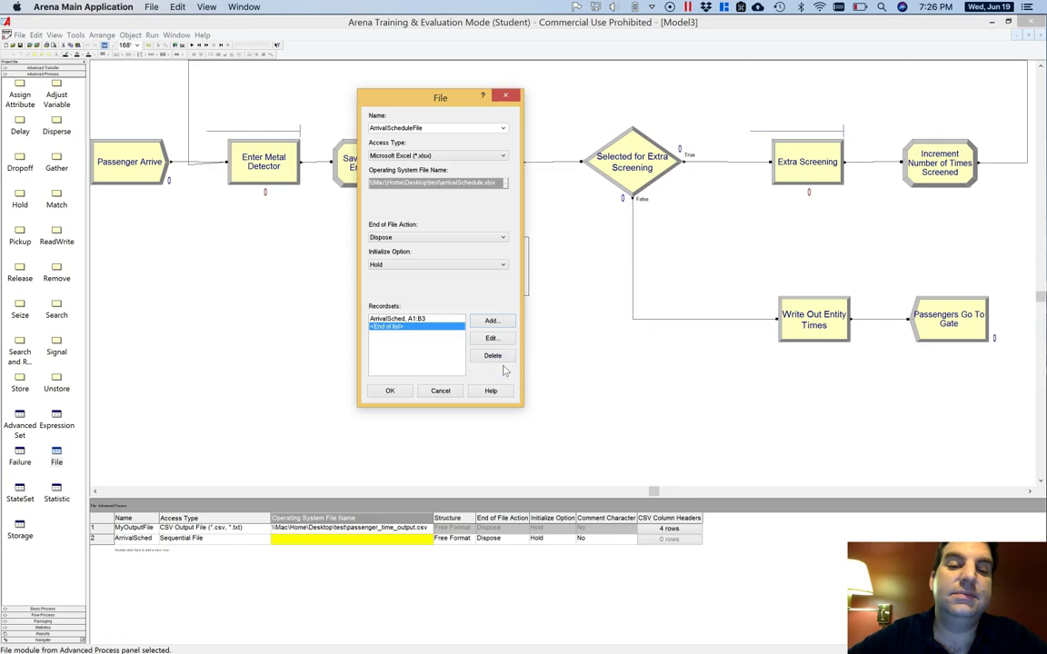
{"action": "left_click", "coordinate": [389, 391]}
{"action": "left_click", "coordinate": [160, 213]}
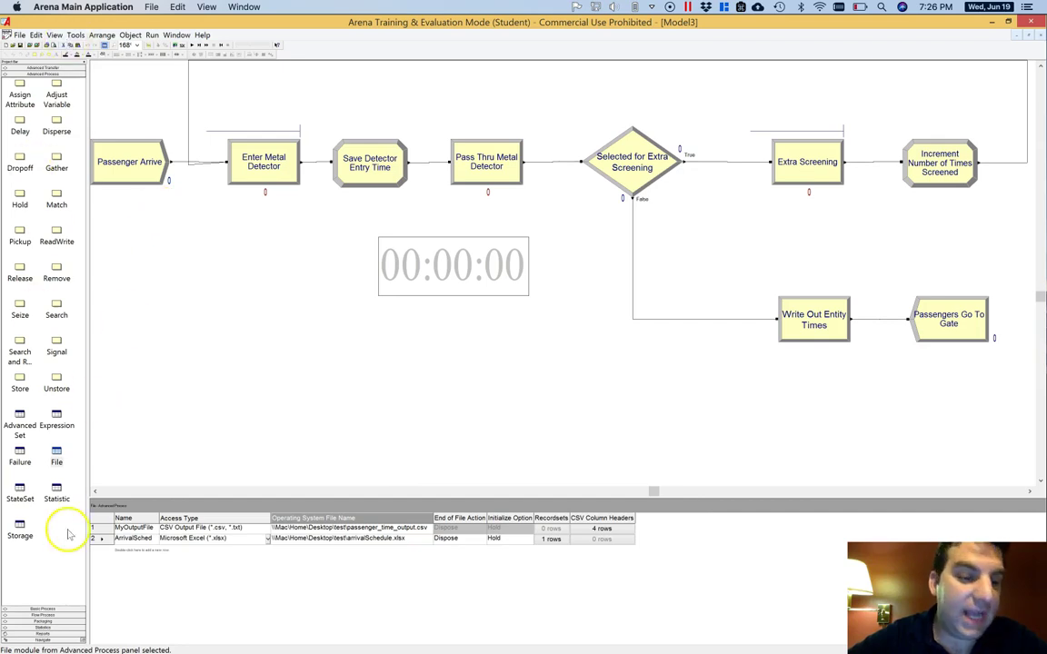
Point the Arrival Schedule at data file ArrivalScheduleFile with recordset ArrivalSched for its durations
{"action": "left_click", "coordinate": [74, 626]}
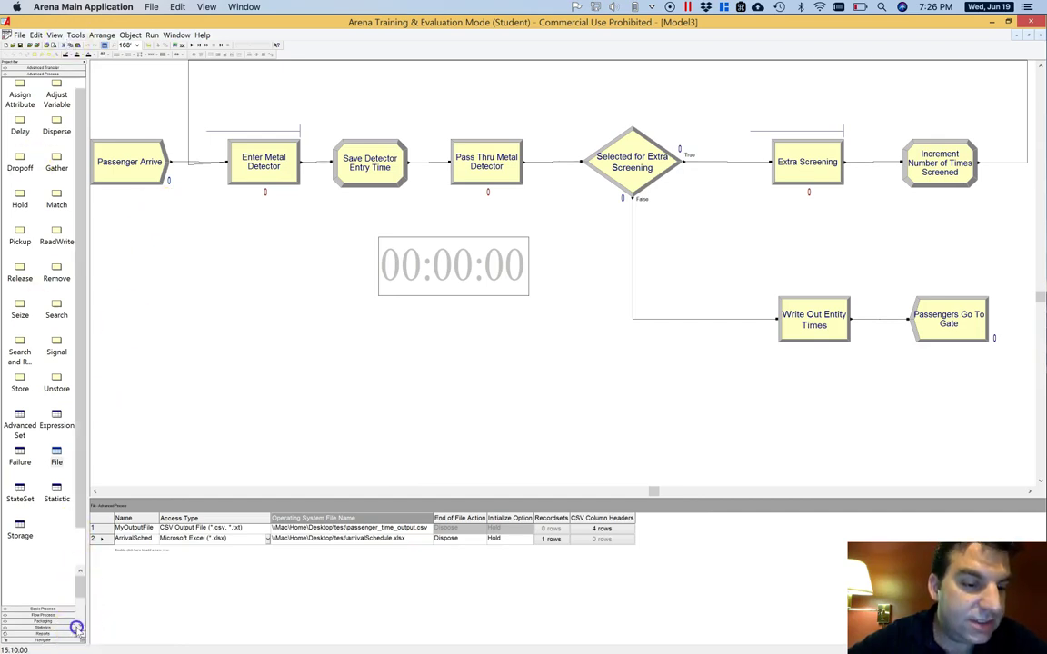
{"action": "left_click", "coordinate": [42, 74]}
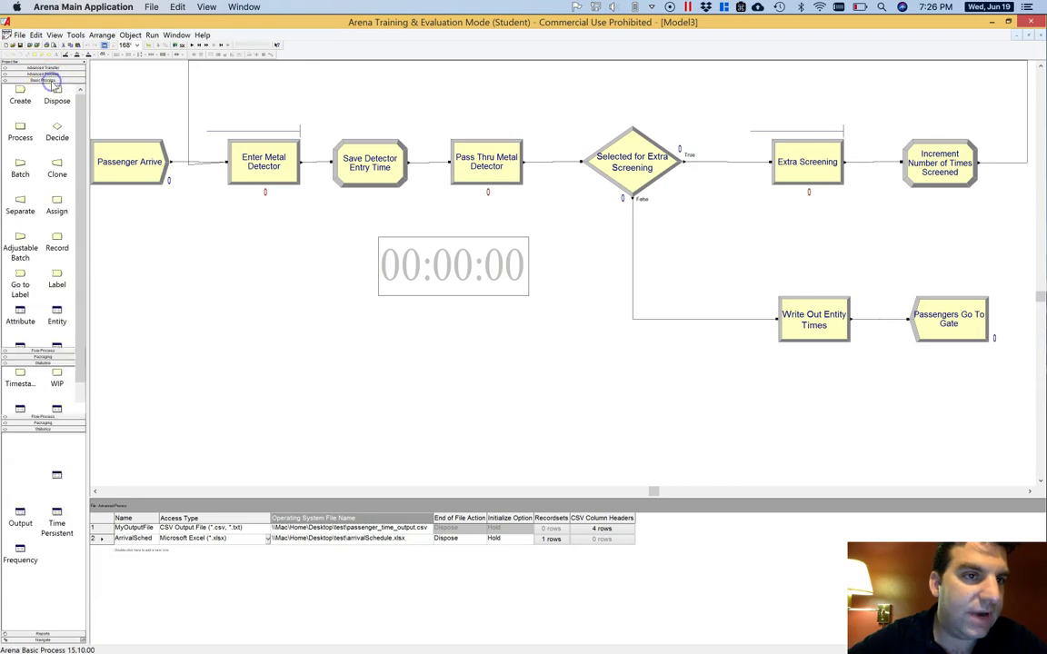
{"action": "left_click", "coordinate": [56, 386]}
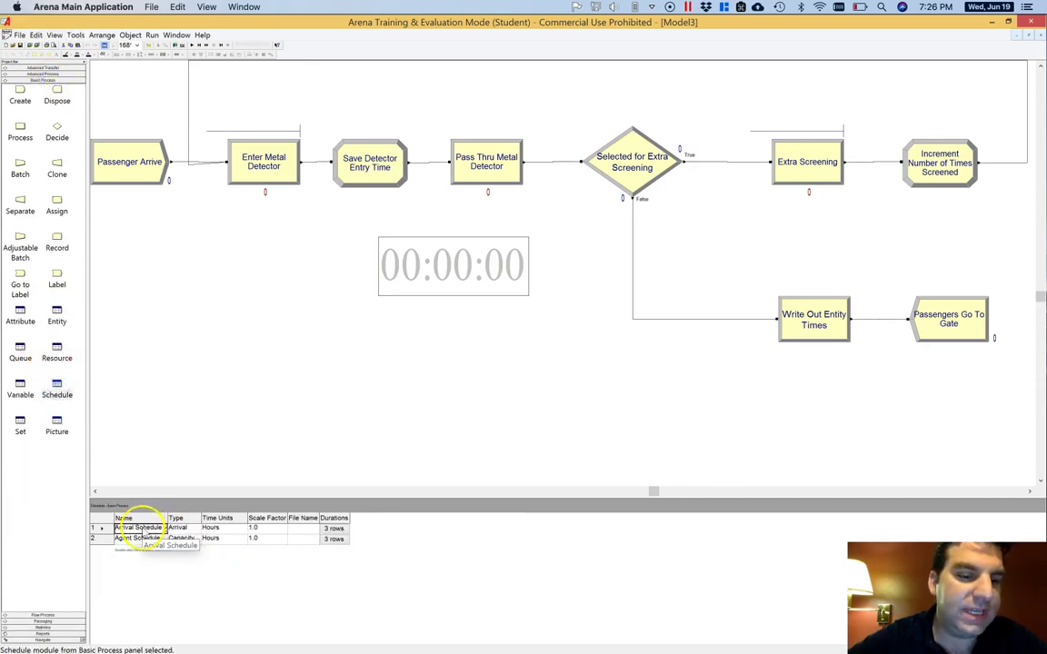
{"action": "right_click", "coordinate": [142, 530]}
{"action": "left_click", "coordinate": [186, 574]}
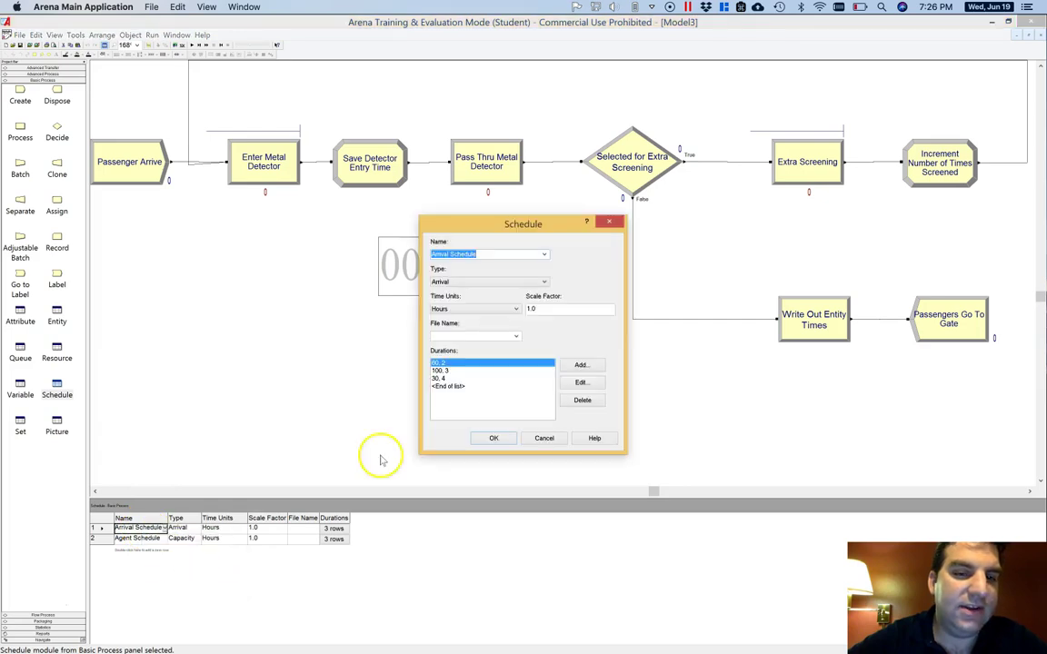
{"action": "left_click", "coordinate": [517, 338]}
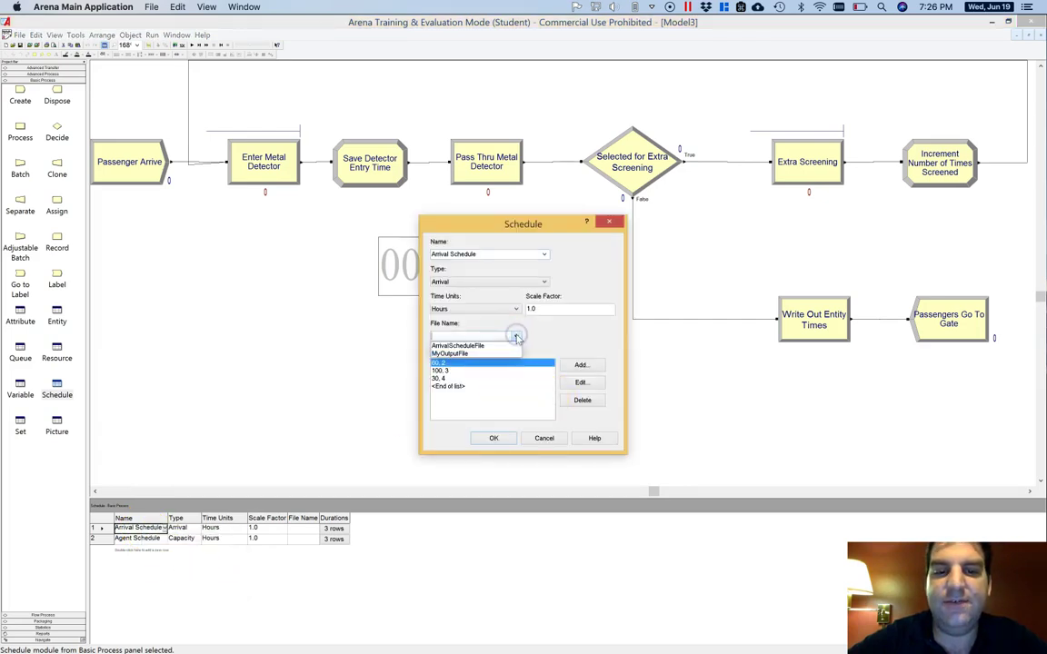
{"action": "left_click", "coordinate": [484, 345]}
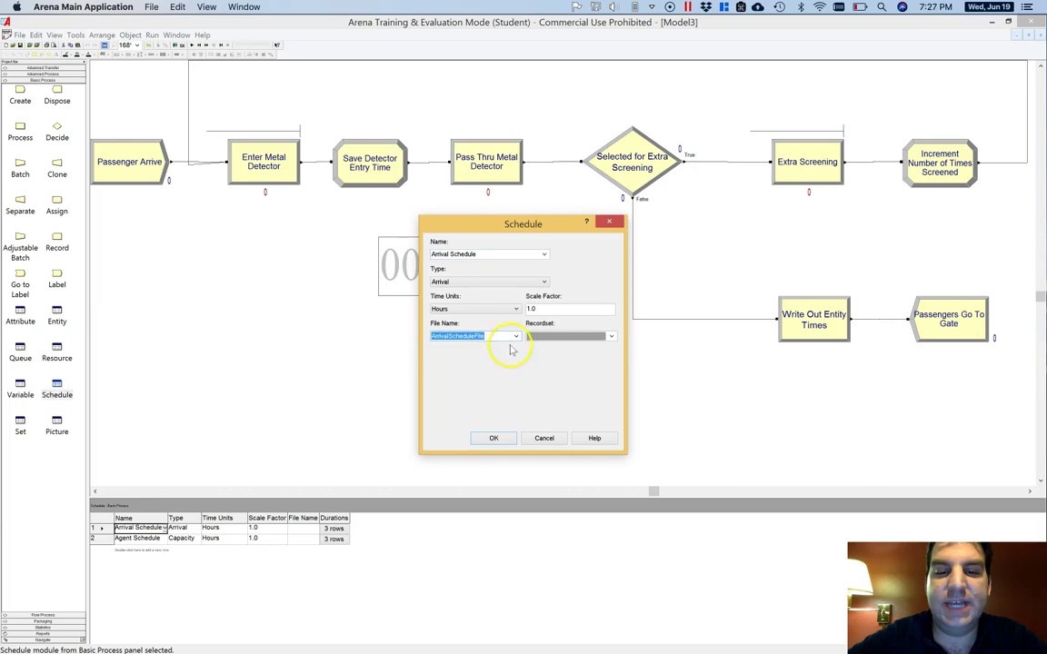
{"action": "left_click", "coordinate": [610, 337]}
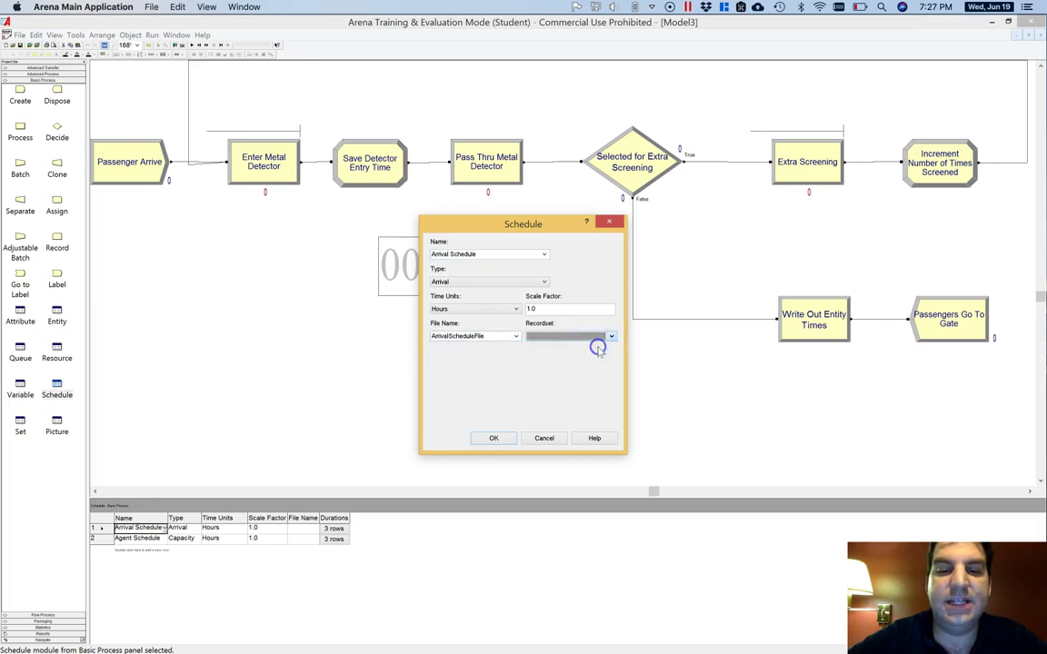
{"action": "left_click", "coordinate": [599, 348]}
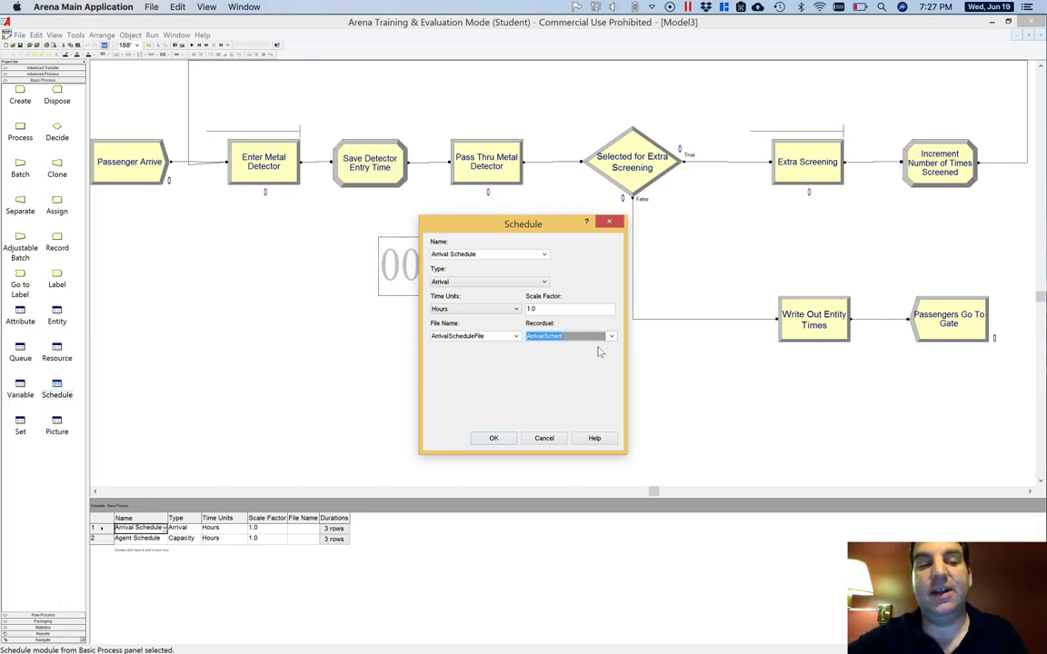
{"action": "left_click", "coordinate": [483, 351]}
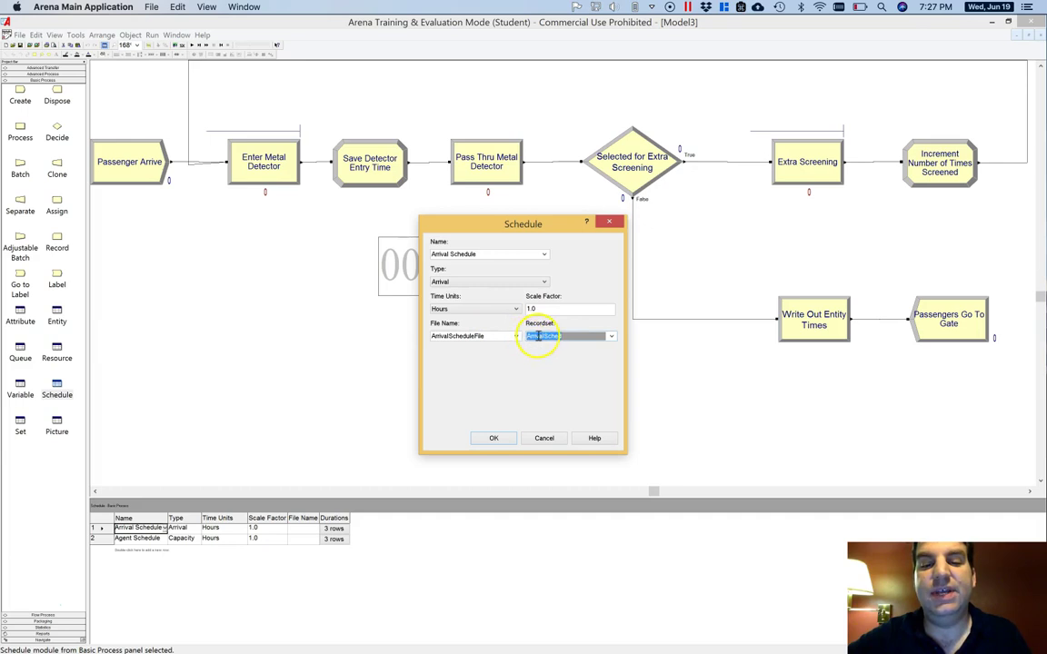
{"action": "left_click", "coordinate": [494, 439]}
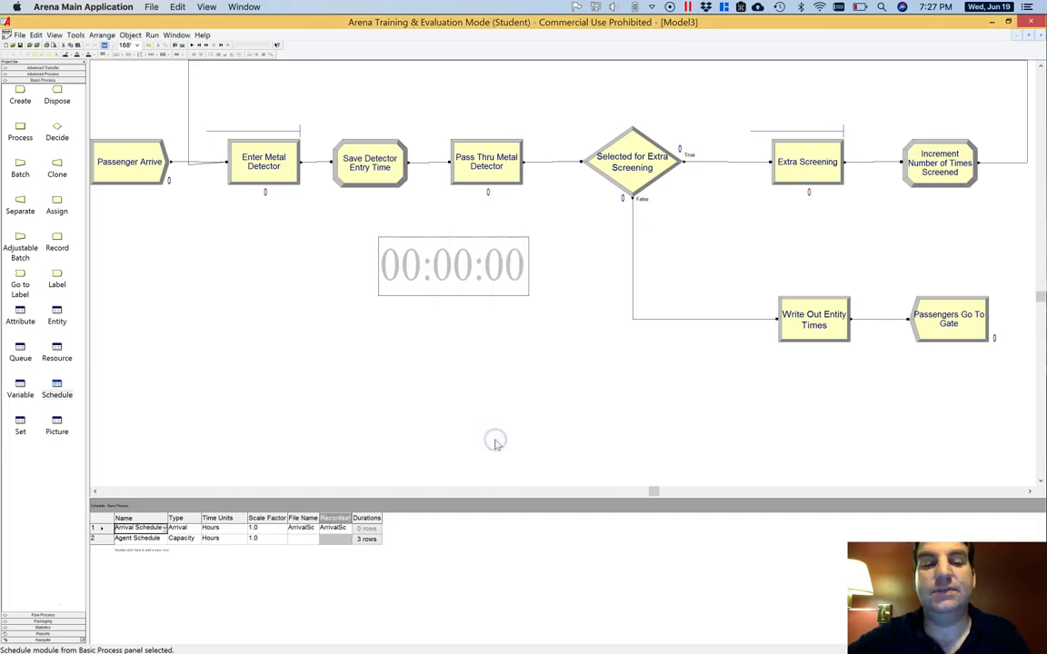
{"action": "left_click", "coordinate": [225, 249]}
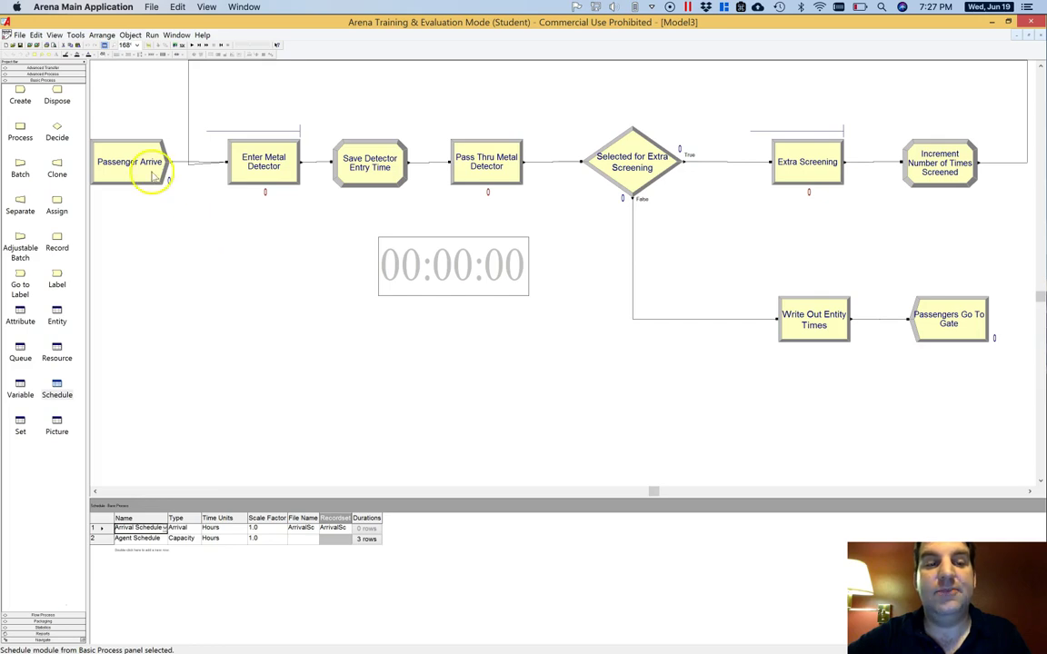
{"action": "left_click", "coordinate": [194, 46]}
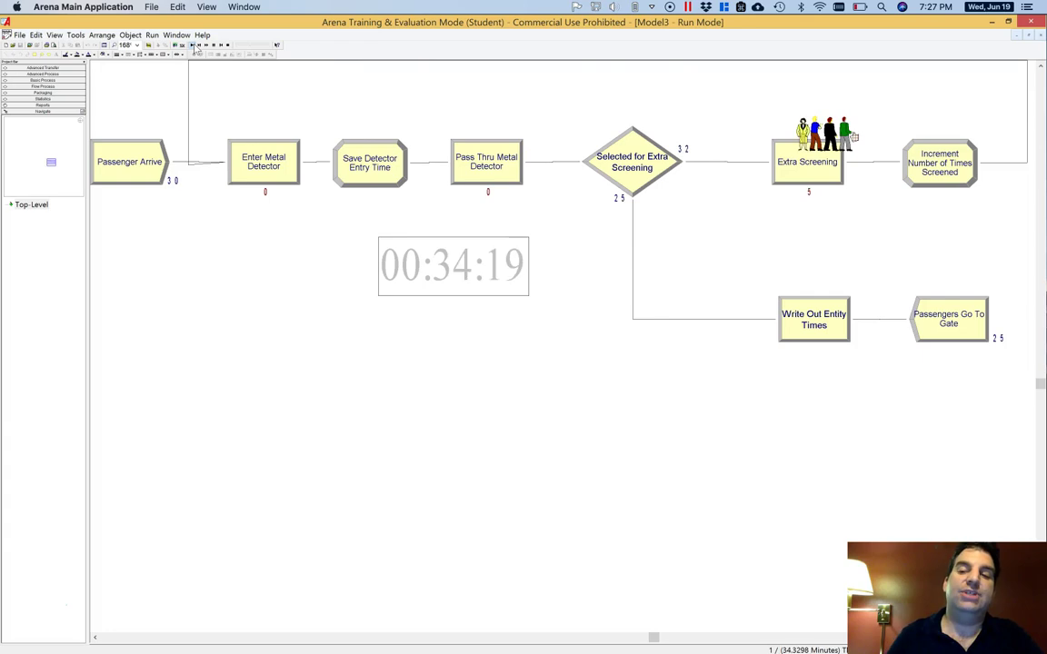
{"action": "left_click", "coordinate": [227, 44]}
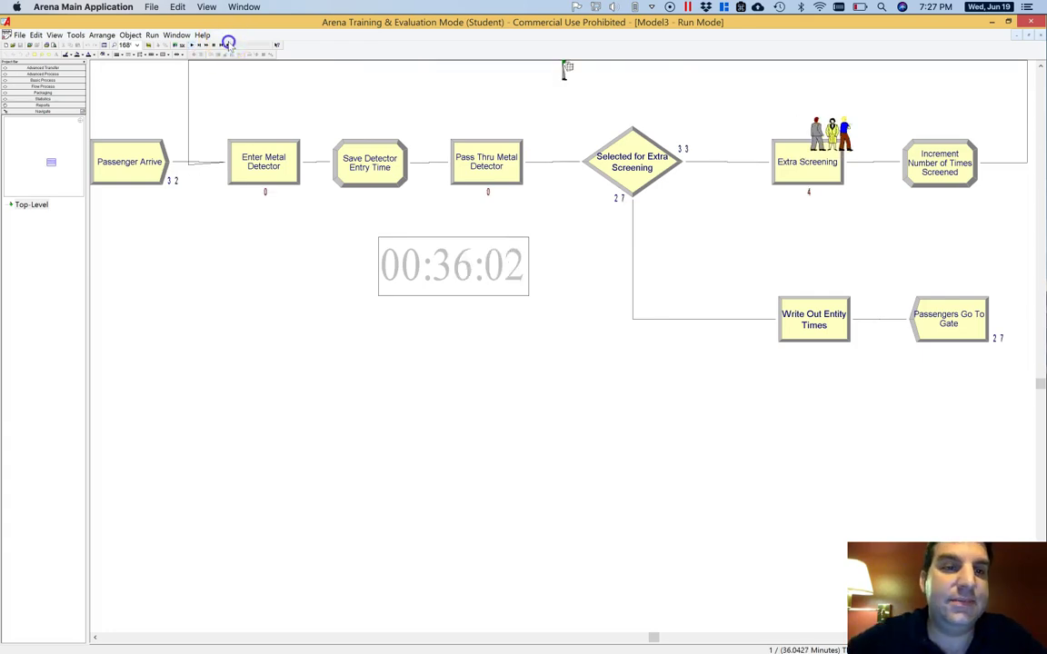
{"action": "left_click", "coordinate": [228, 46]}
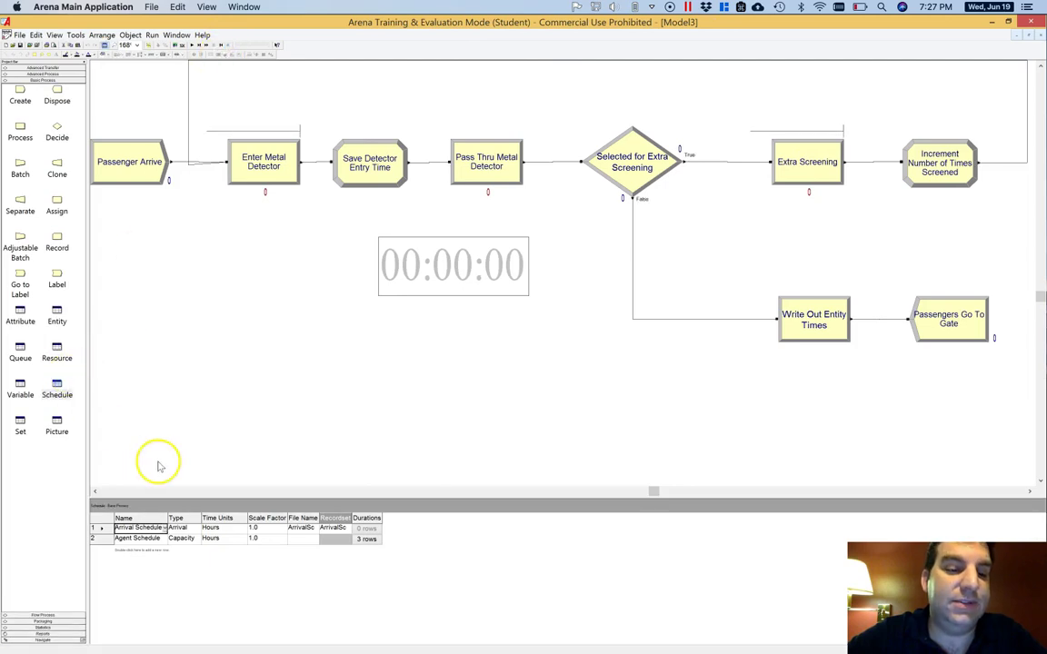
{"action": "left_click", "coordinate": [107, 529]}
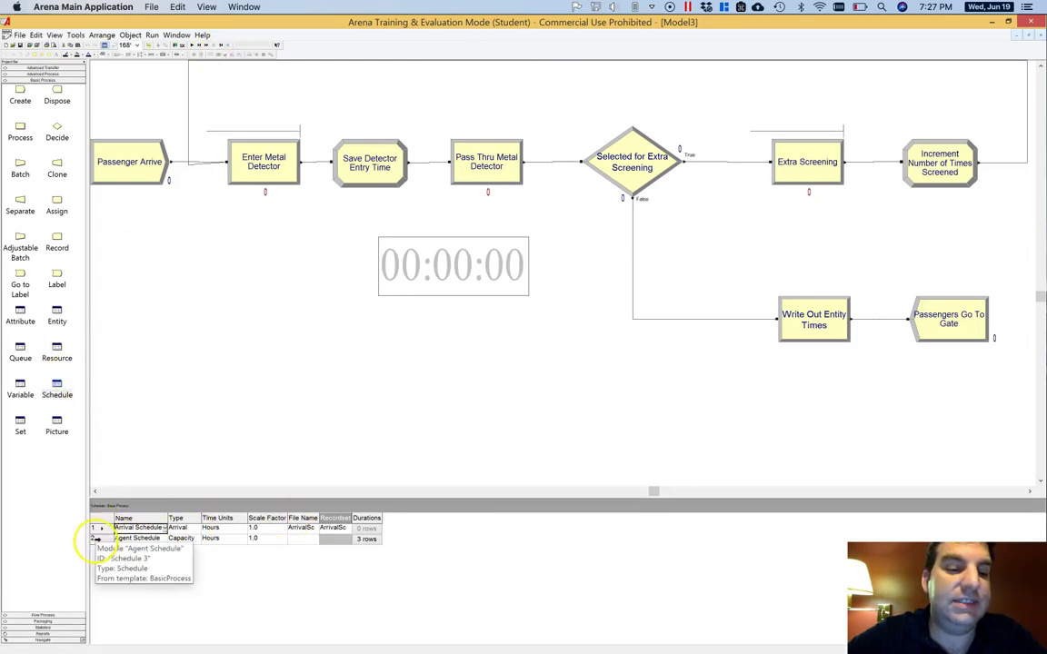
{"action": "left_click", "coordinate": [366, 540]}
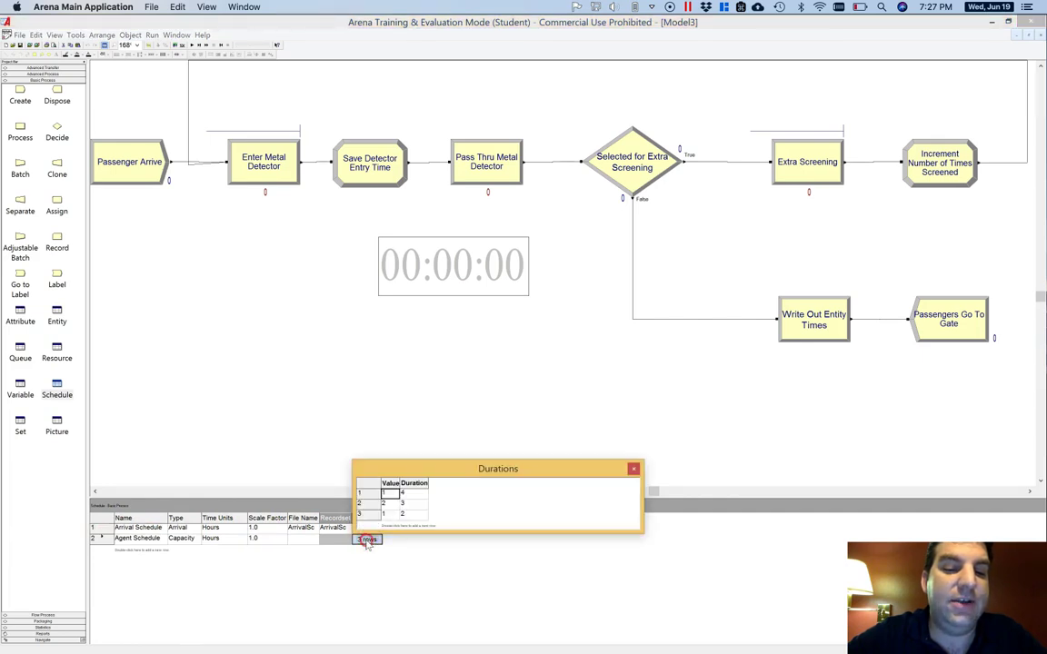
{"action": "left_click", "coordinate": [633, 469]}
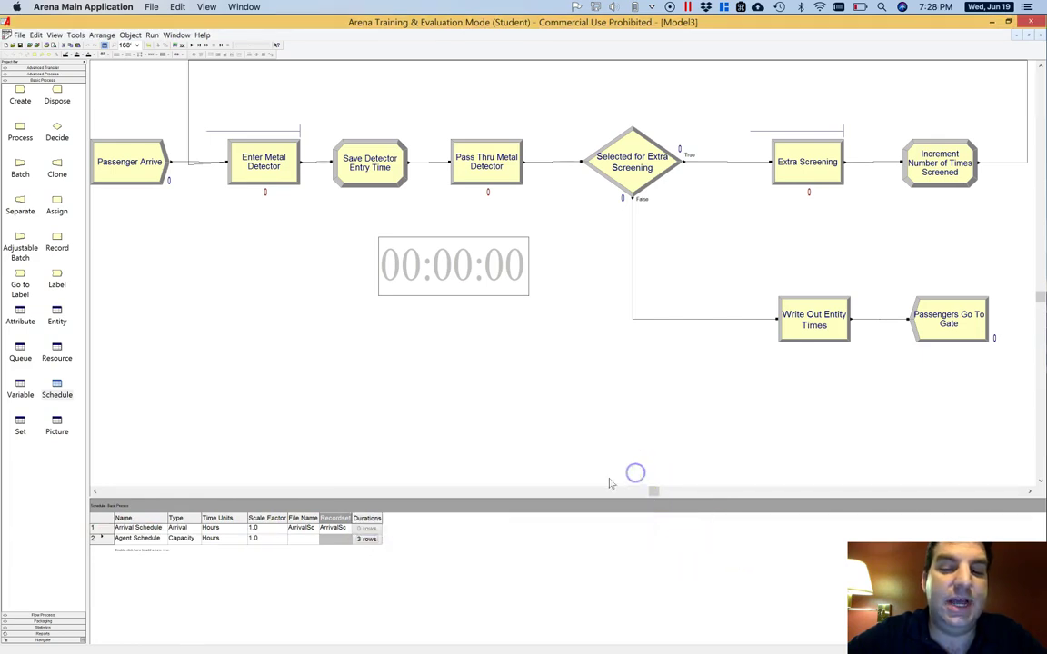
{"action": "right_click", "coordinate": [302, 542]}
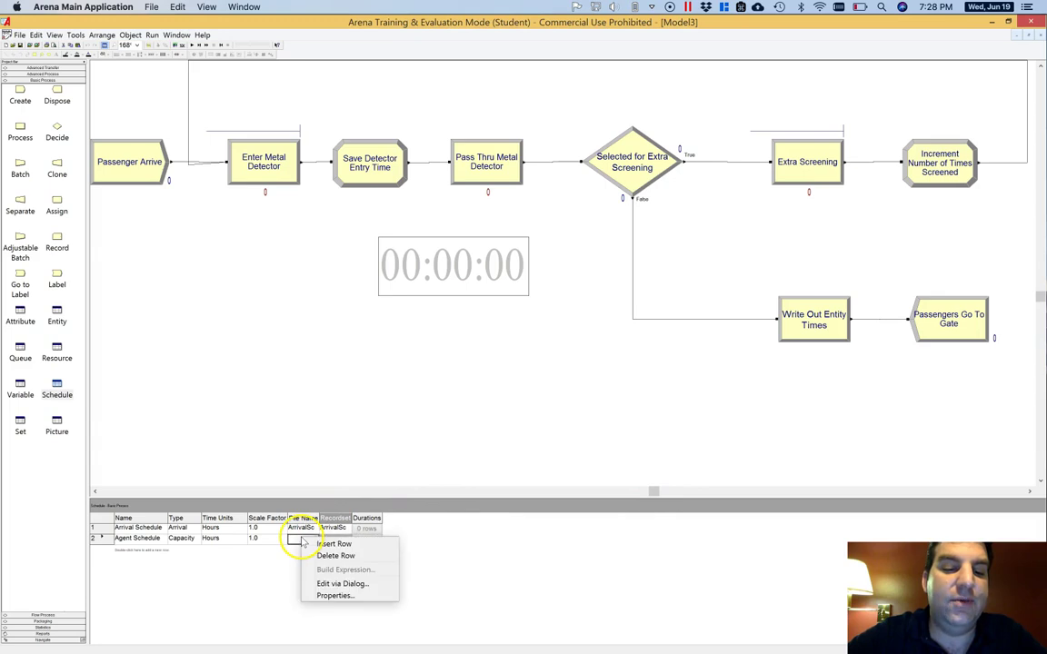
{"action": "left_click", "coordinate": [337, 584]}
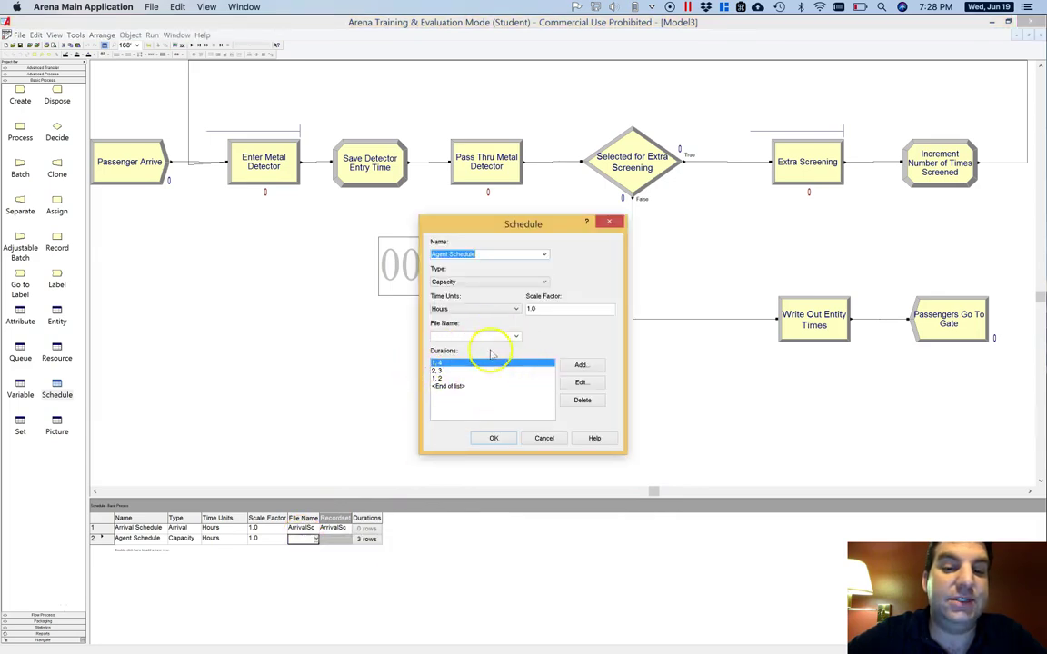
{"action": "left_click", "coordinate": [546, 437]}
{"action": "left_click", "coordinate": [367, 539]}
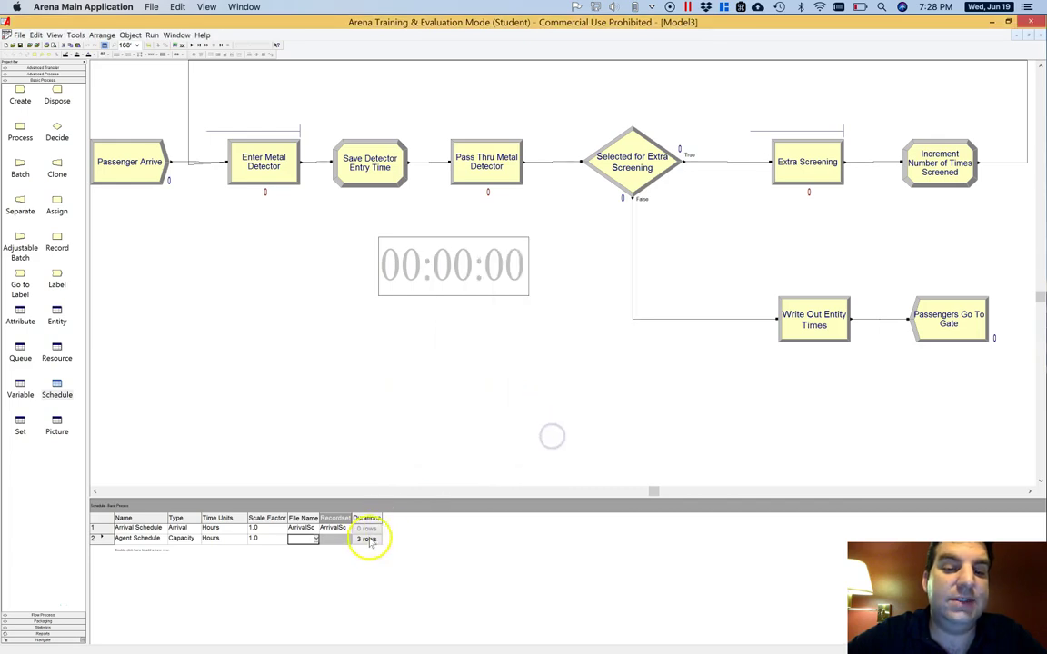
{"action": "right_click", "coordinate": [367, 539]}
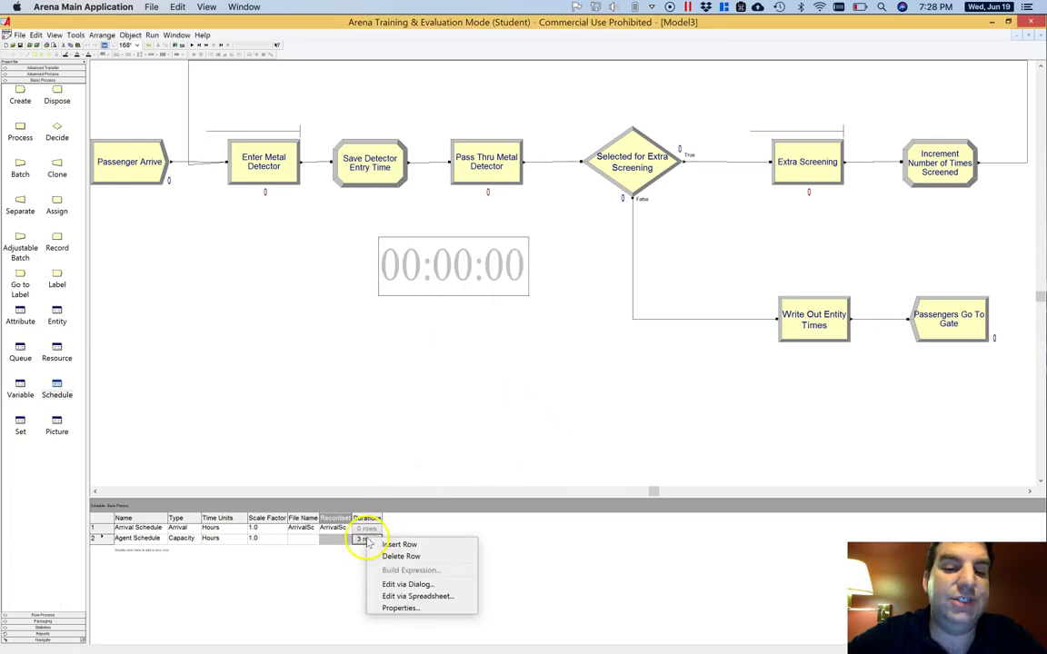
{"action": "left_click", "coordinate": [423, 596]}
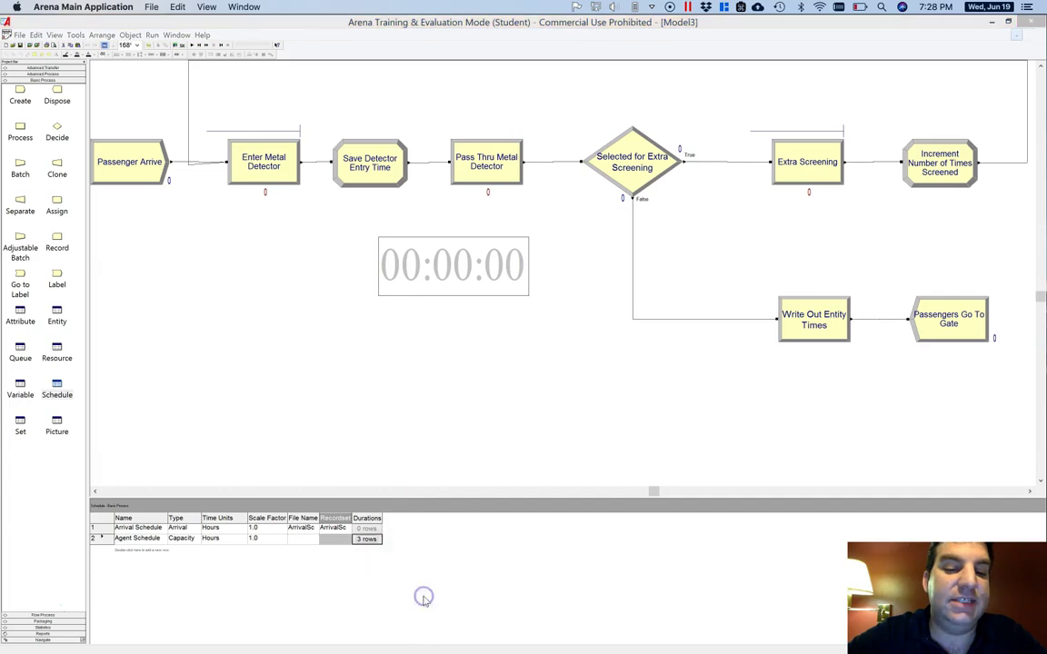
{"action": "left_click", "coordinate": [491, 469]}
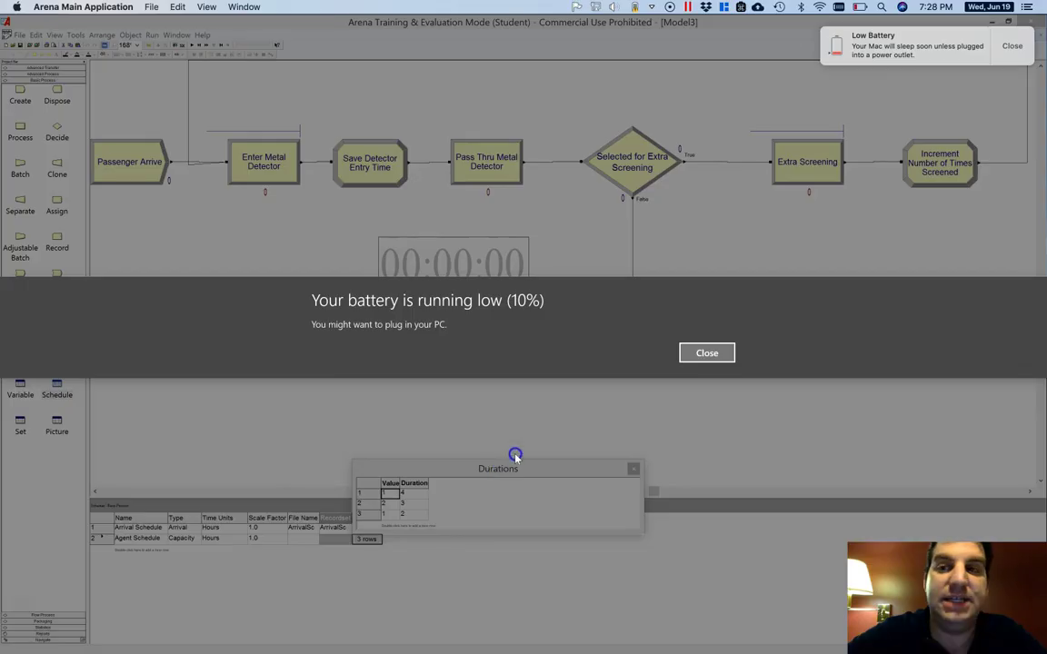
{"action": "left_click", "coordinate": [1011, 41]}
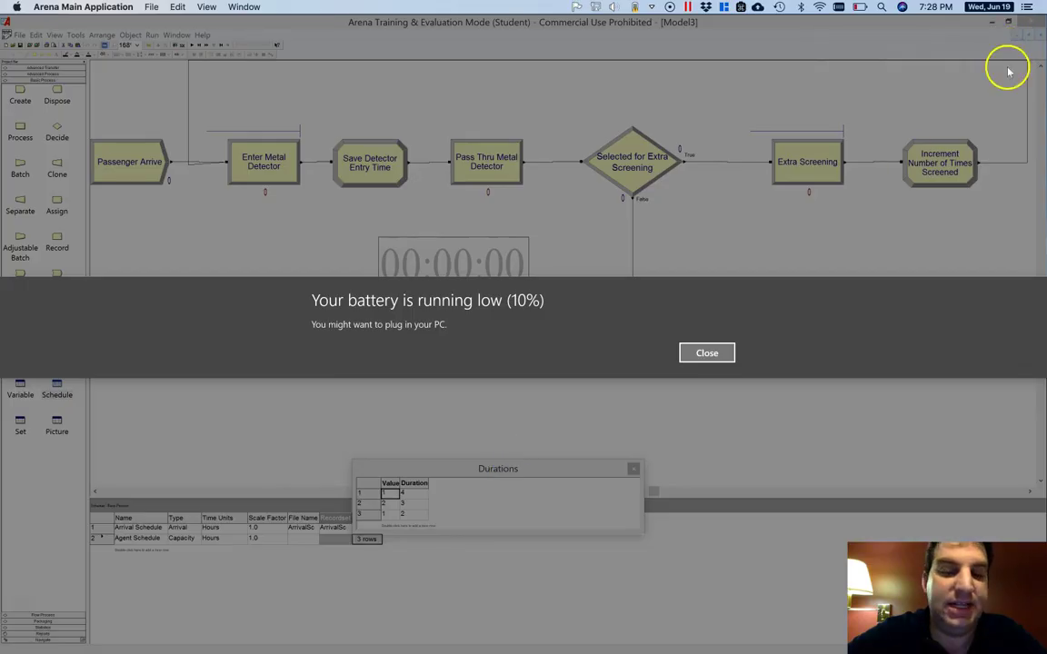
{"action": "left_click", "coordinate": [725, 354]}
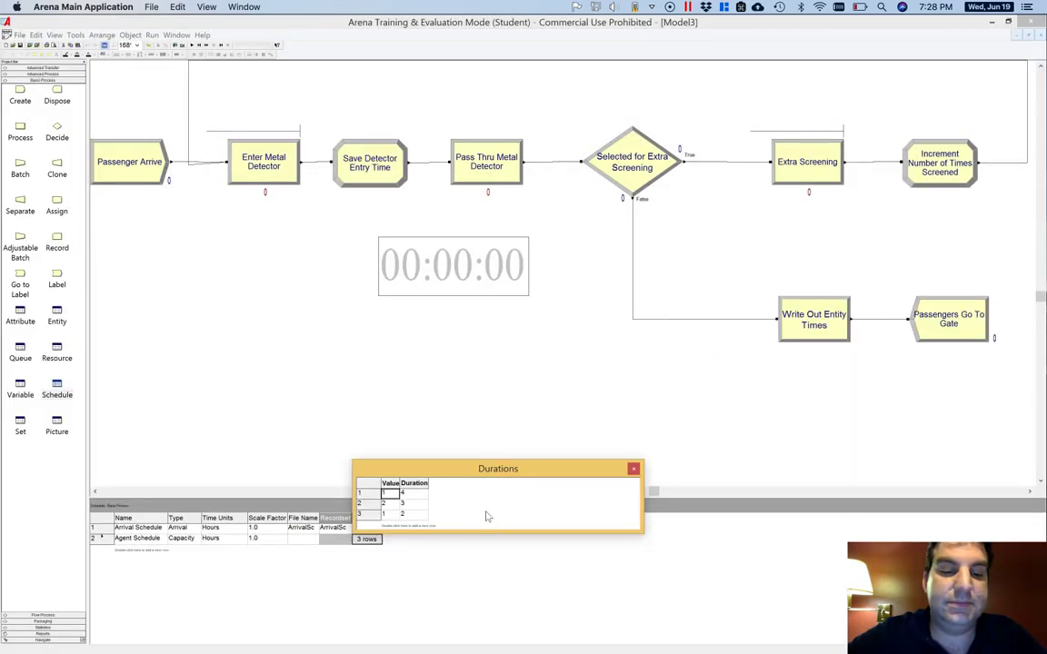
{"action": "left_click", "coordinate": [633, 468]}
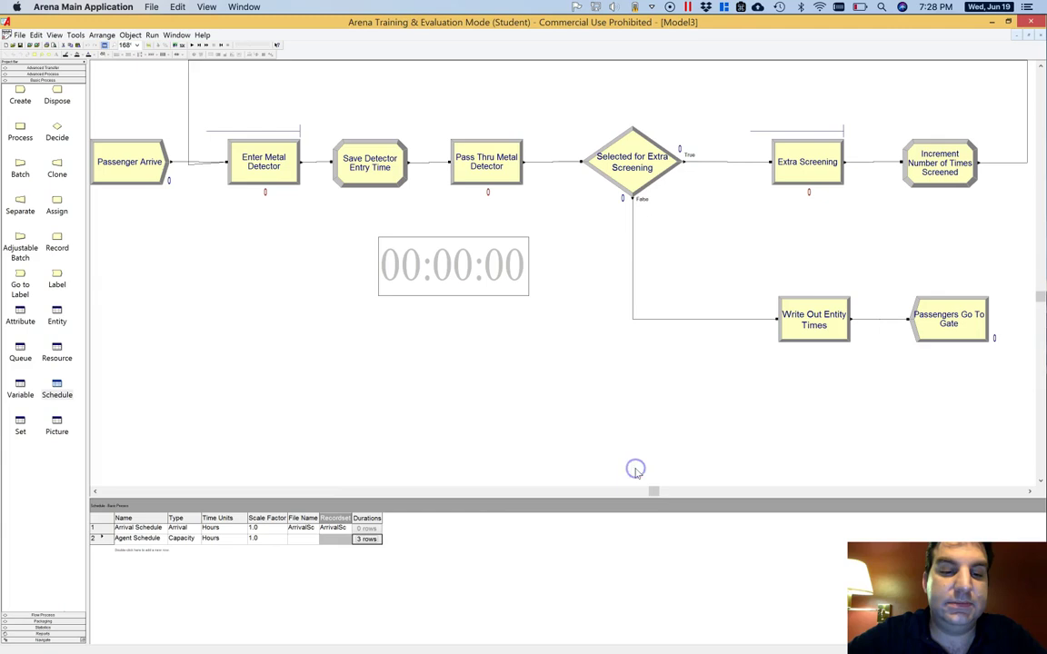
{"action": "right_click", "coordinate": [153, 539]}
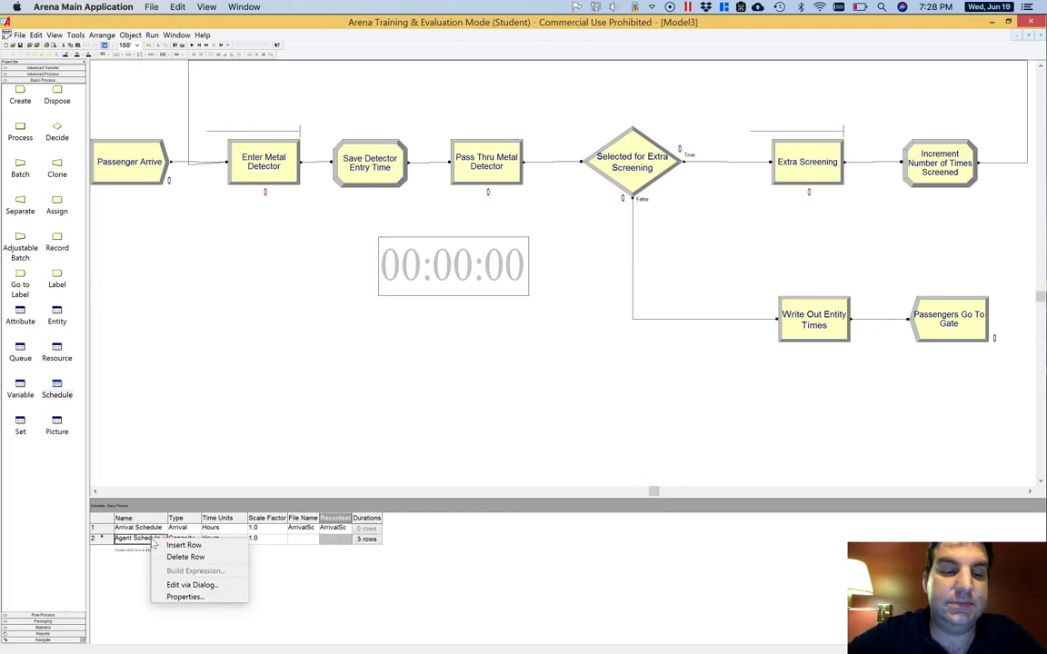
{"action": "left_click", "coordinate": [185, 597]}
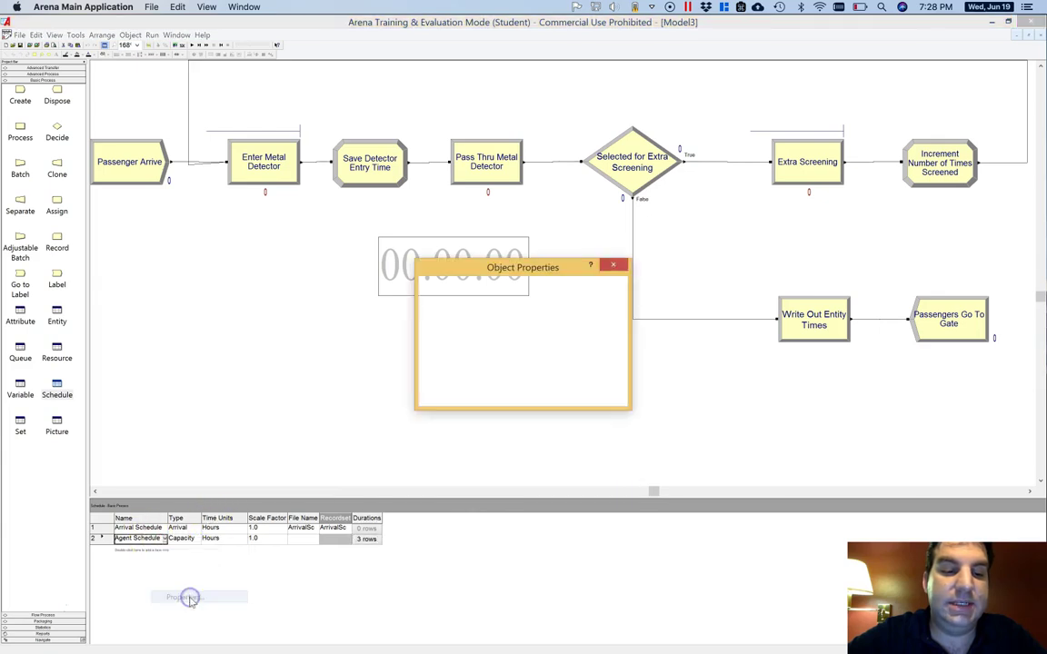
{"action": "left_click", "coordinate": [544, 392]}
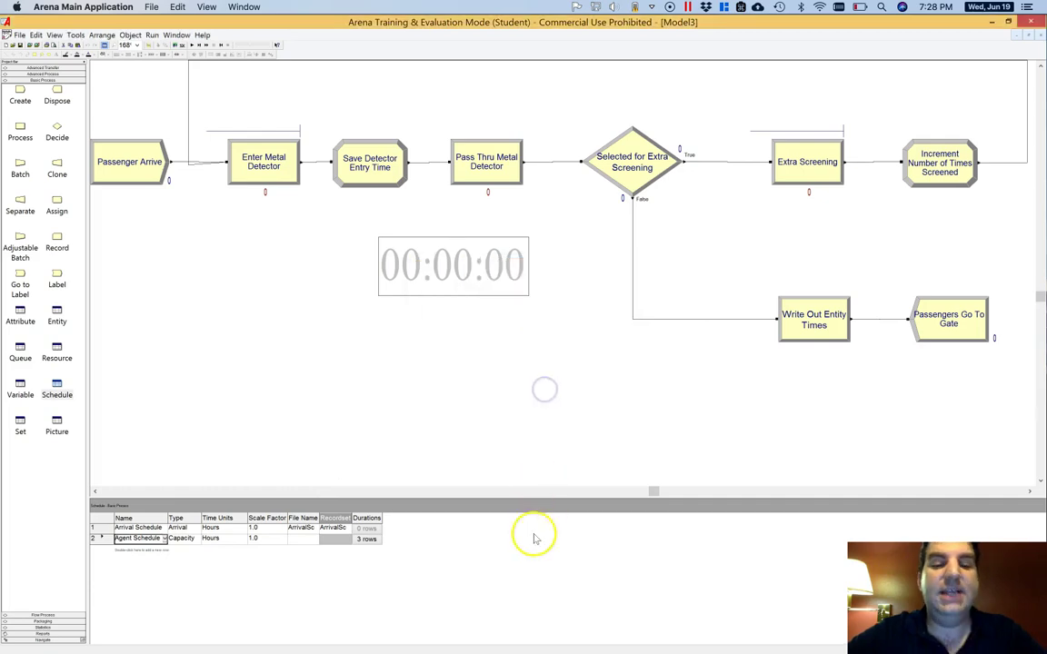